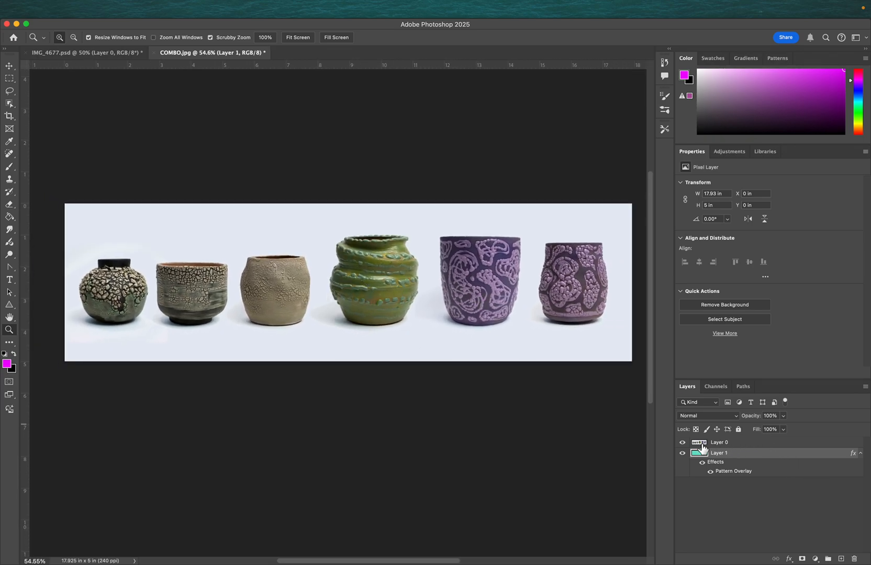
- Toggle the visibility of Layer 0 and Layer 1 to compare the pottery photo with the pattern layer beneath
click(682, 448)
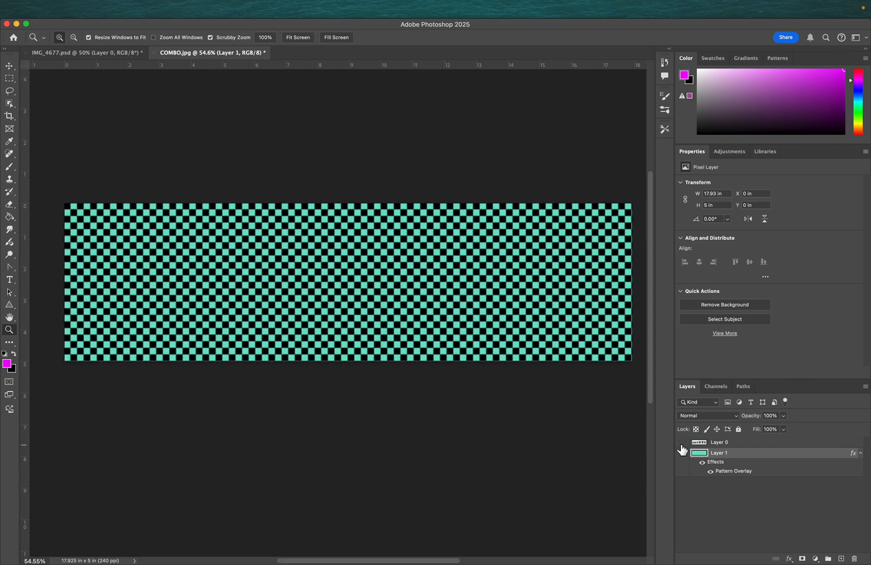
click(682, 446)
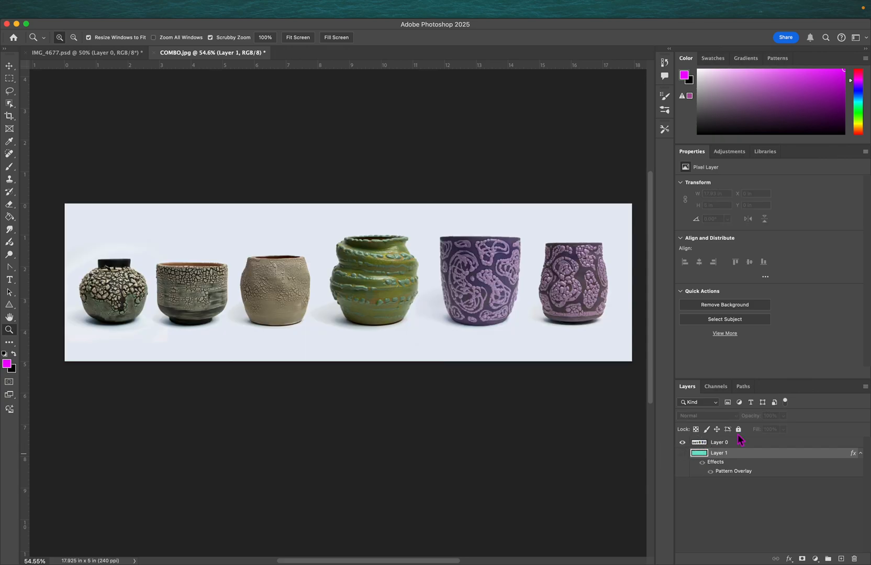
click(682, 453)
click(682, 443)
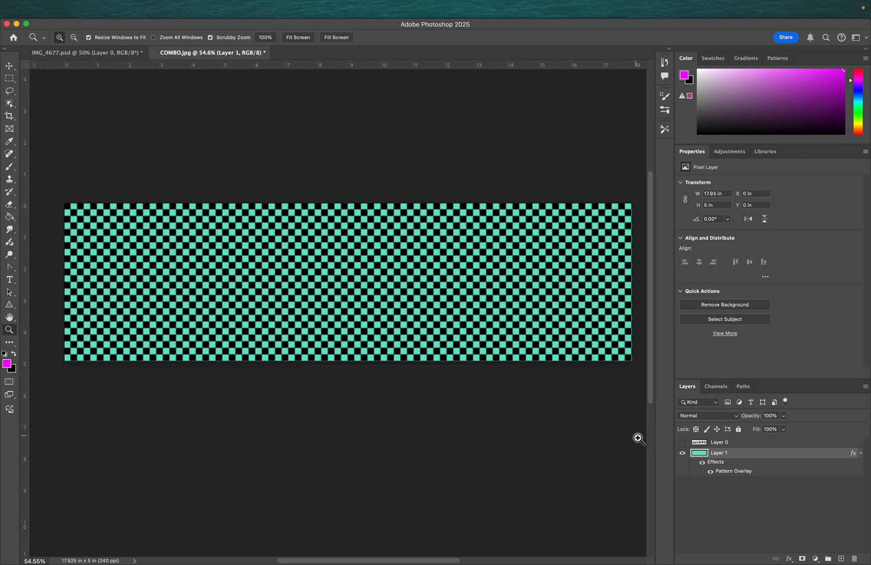
click(683, 442)
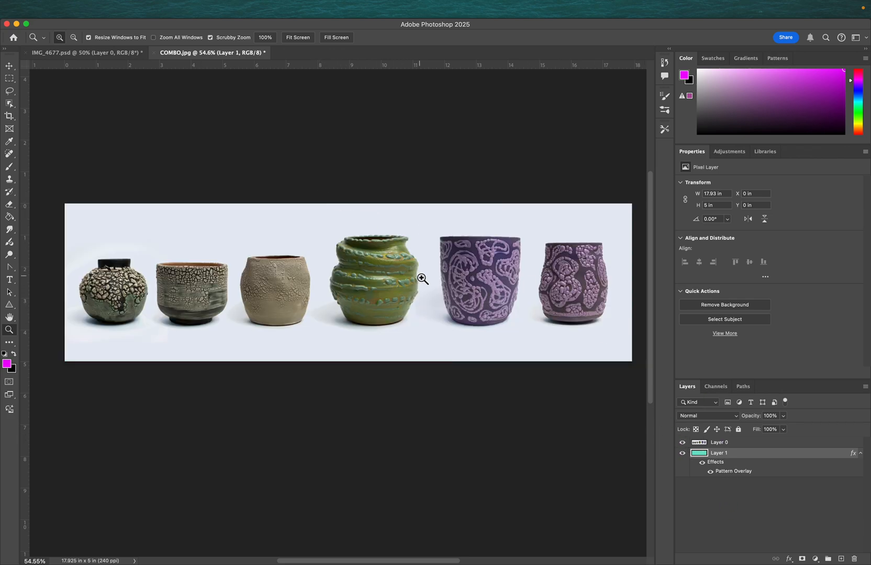
click(683, 443)
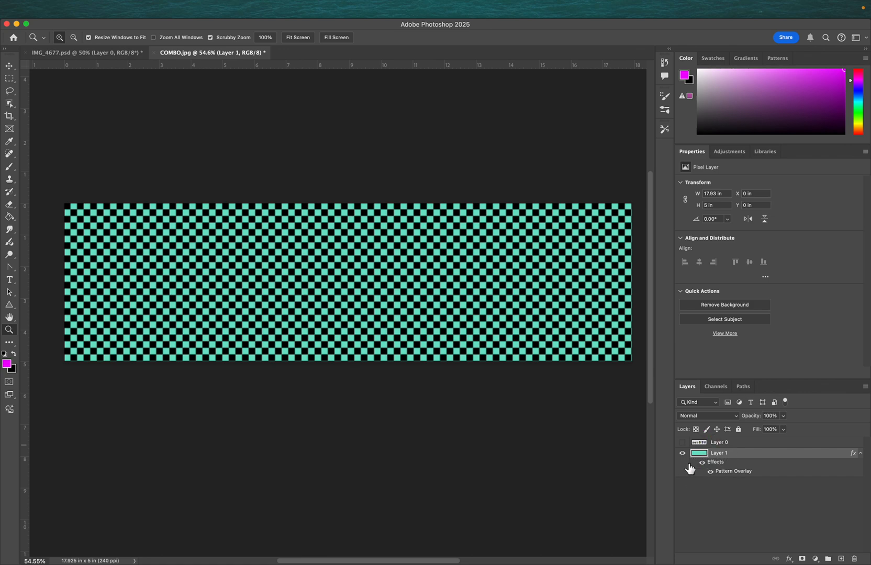
click(683, 444)
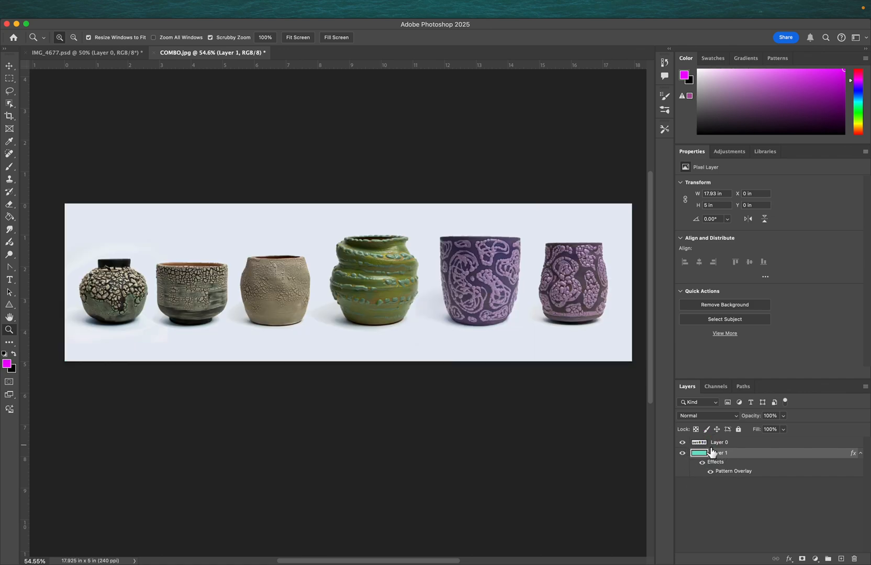
- Add a layer mask to Layer 0
click(701, 446)
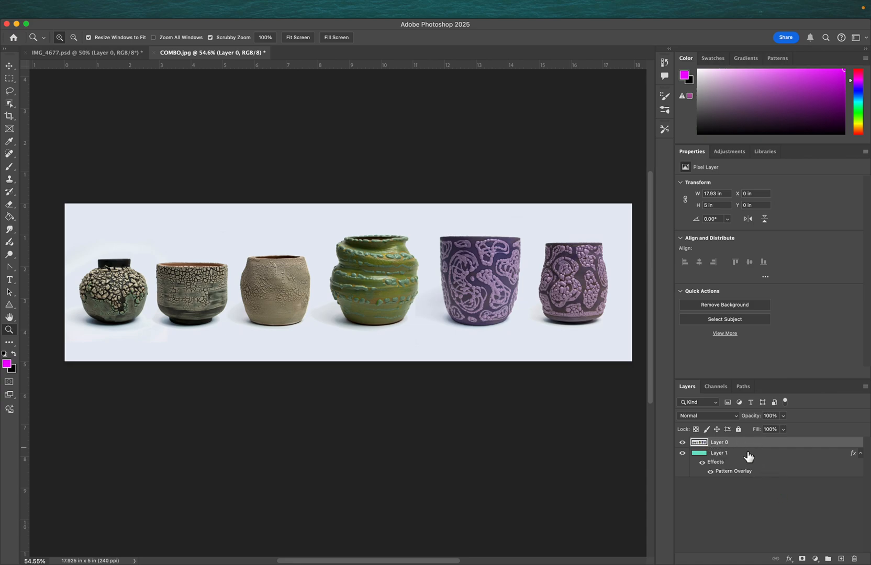
click(803, 558)
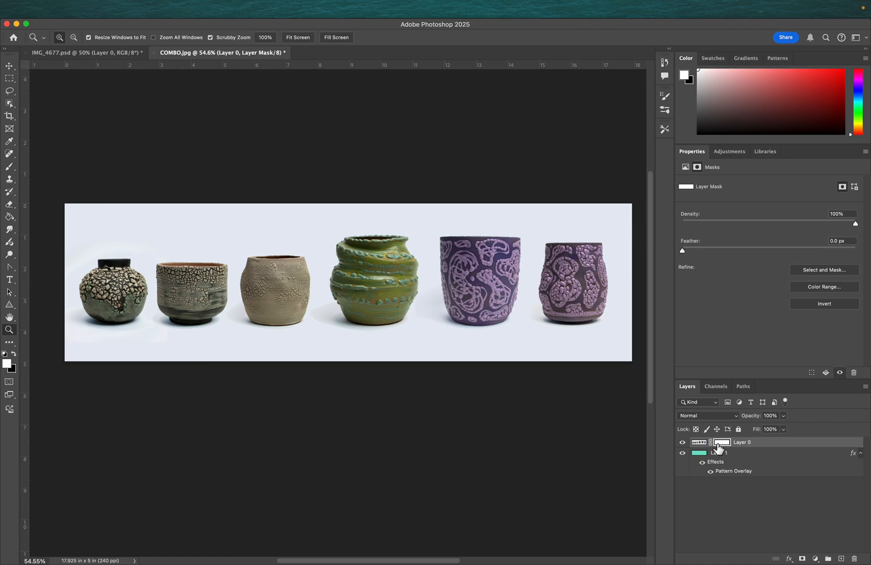
- Fill Layer 0's mask with black using the Paint Bucket to hide the pottery photo
click(700, 444)
click(722, 444)
key(g)
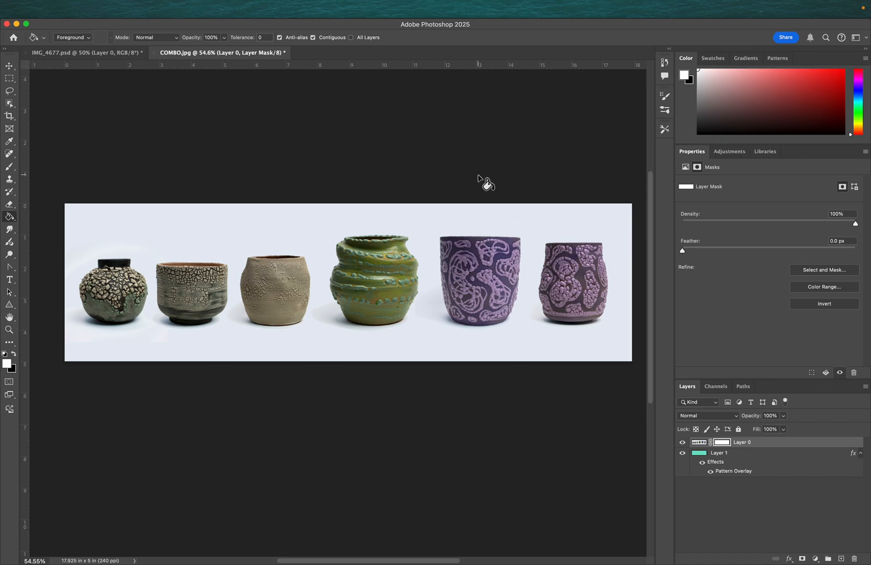
key(x)
click(401, 246)
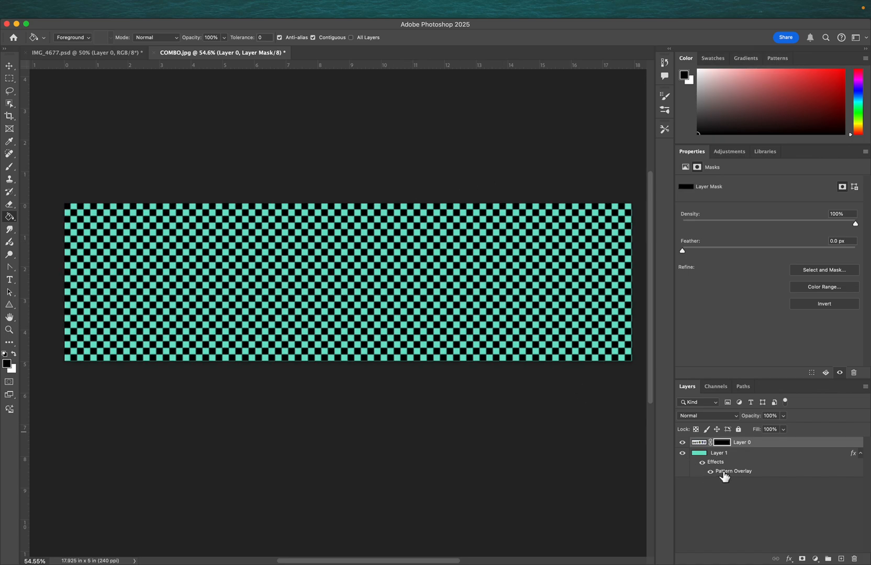
- Paint a broad white stroke around the pots on the mask with the Brush tool to reveal them
click(700, 443)
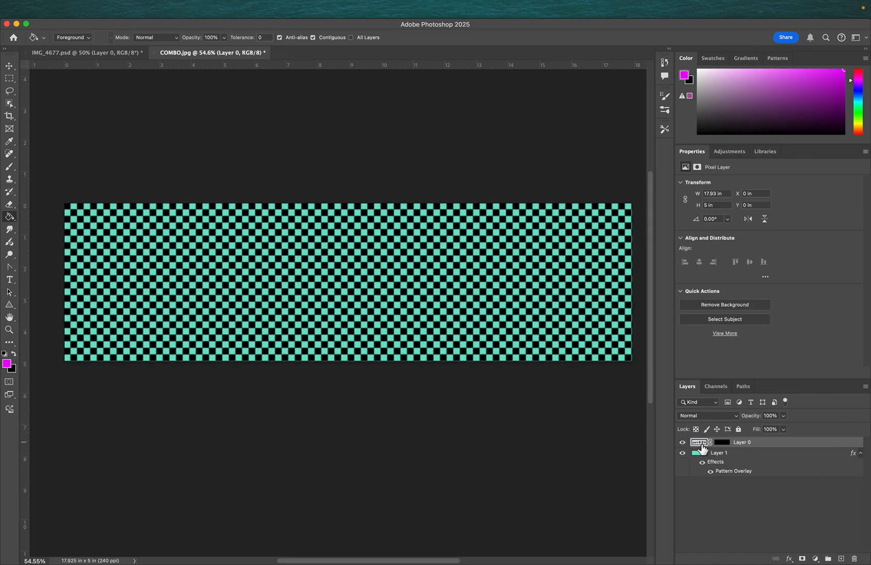
click(723, 443)
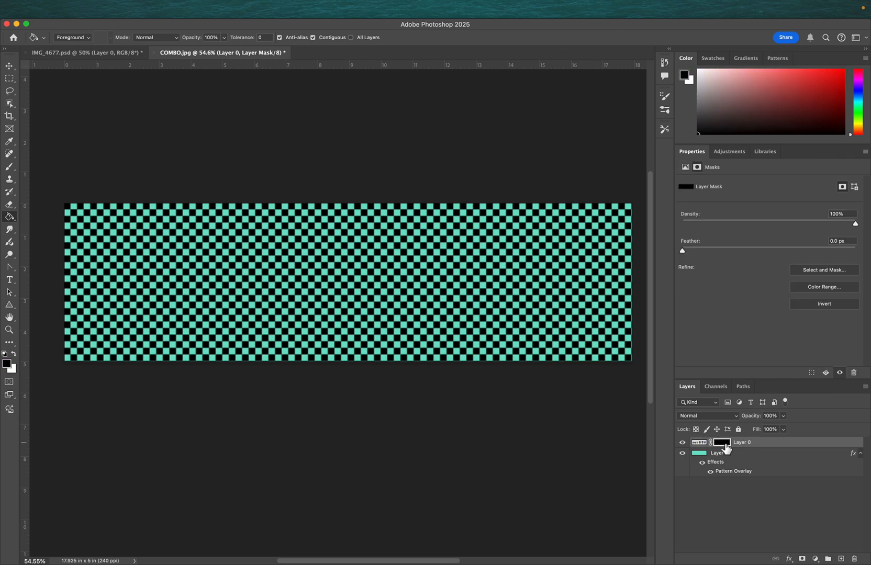
key(b)
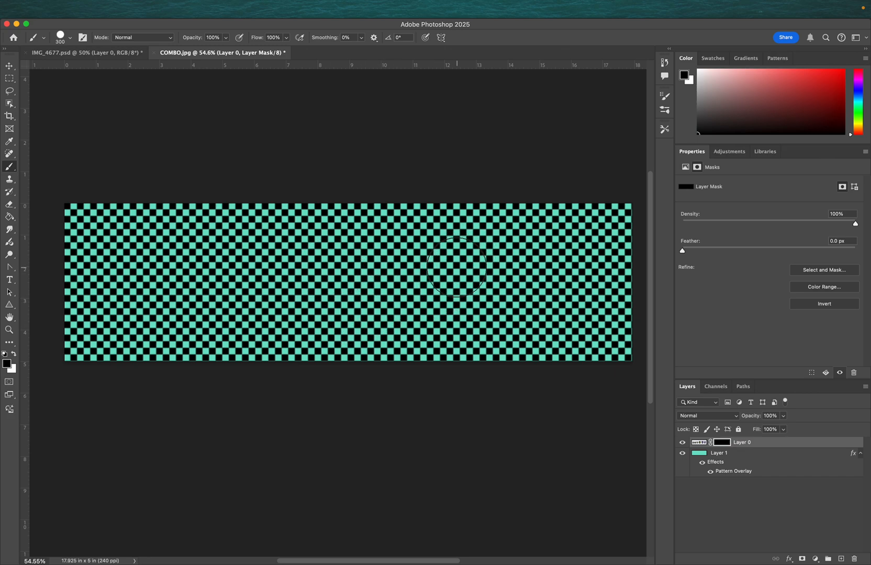
key(x)
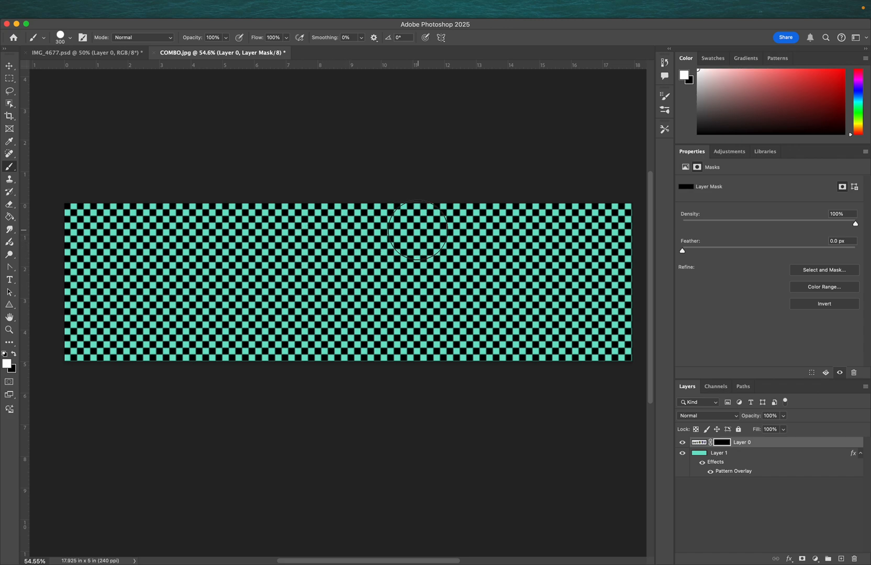
mouse_move(167, 245)
mouse_down()
mouse_move(147, 263)
mouse_move(147, 302)
mouse_move(253, 257)
mouse_move(217, 298)
mouse_move(258, 309)
mouse_move(352, 257)
mouse_move(303, 298)
mouse_move(344, 311)
mouse_move(431, 260)
mouse_move(433, 325)
mouse_move(529, 259)
mouse_move(531, 309)
mouse_move(575, 283)
mouse_move(488, 252)
mouse_move(390, 267)
mouse_move(166, 250)
mouse_move(118, 274)
mouse_move(107, 298)
mouse_move(163, 286)
mouse_move(126, 244)
mouse_up()
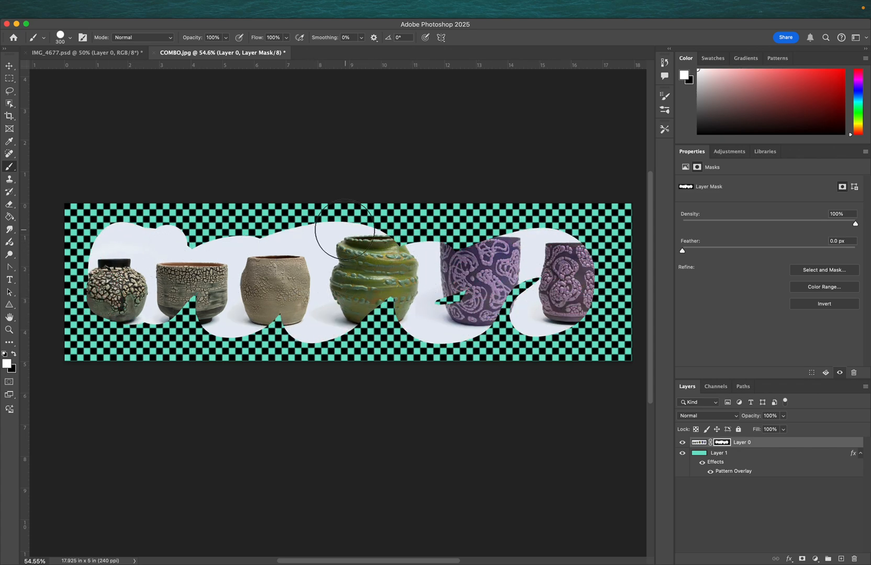
- Stamp several black brush dots over the pots on the mask to hide those spots
key(x)
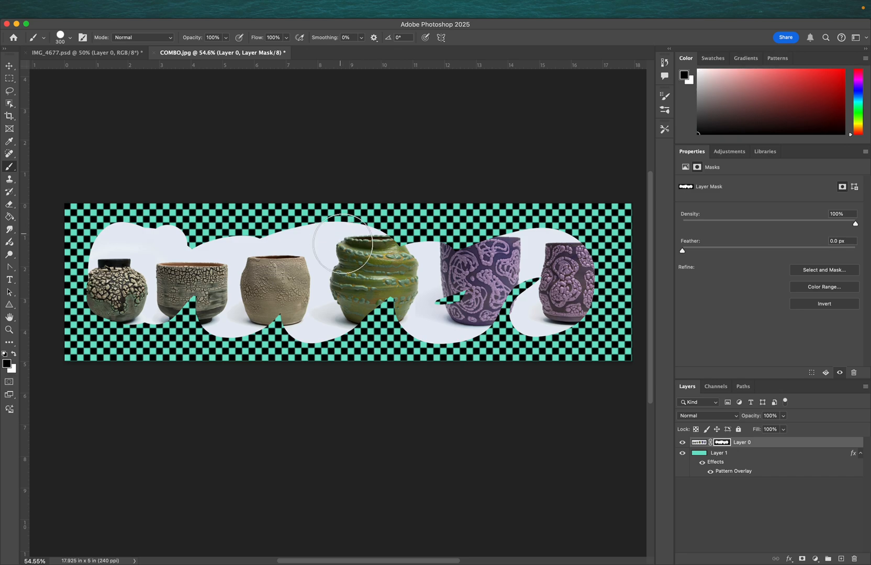
click(314, 236)
click(402, 271)
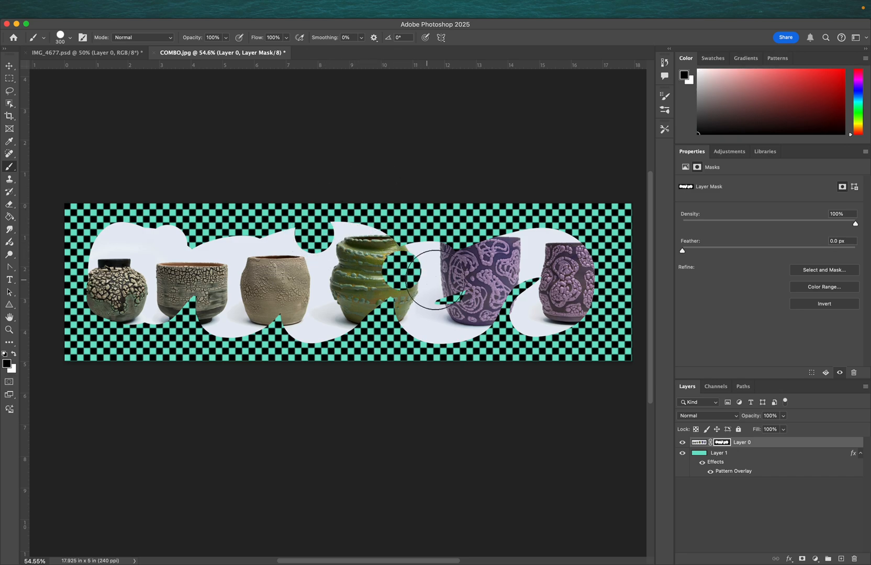
click(468, 283)
click(532, 256)
click(248, 285)
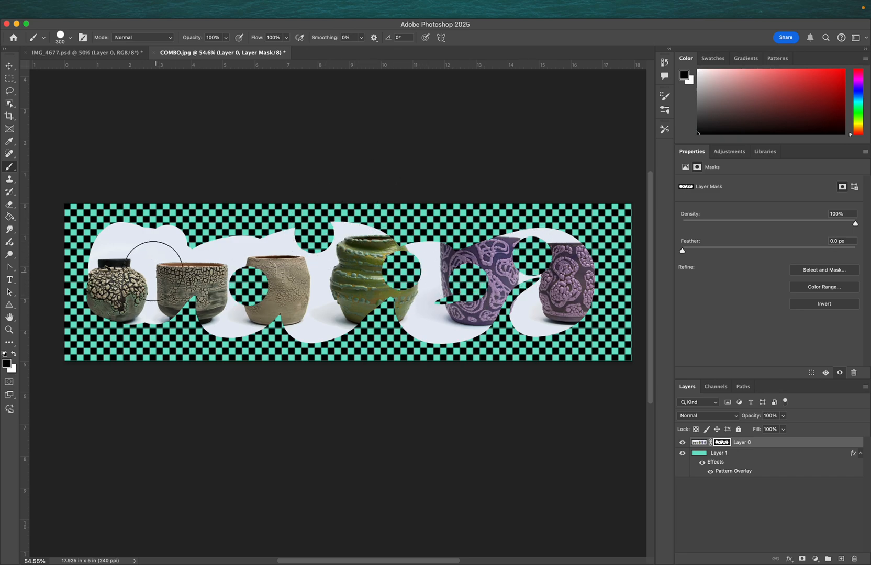
click(138, 267)
- Pick a mid grey and stamp grey brush dots across the mask for partial transparency
click(697, 96)
click(555, 308)
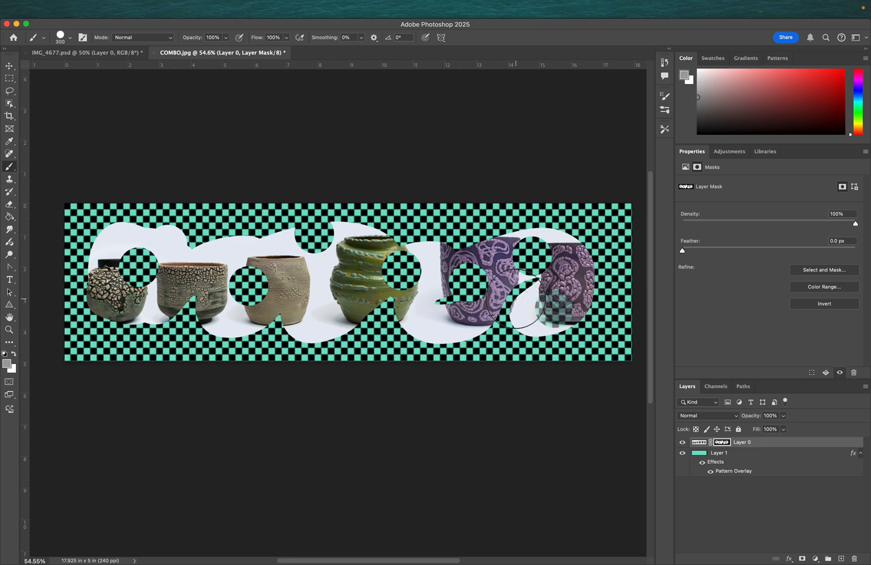
click(452, 324)
click(328, 285)
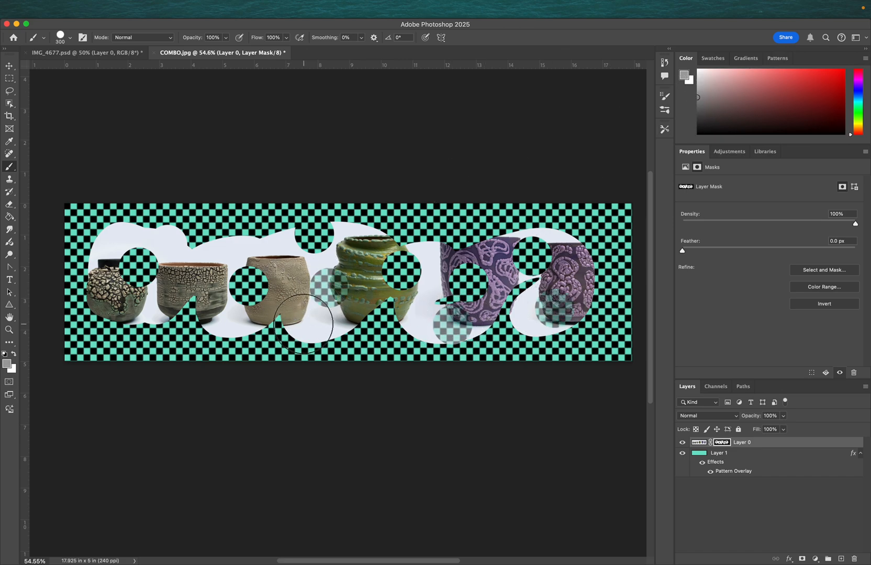
click(300, 325)
click(243, 249)
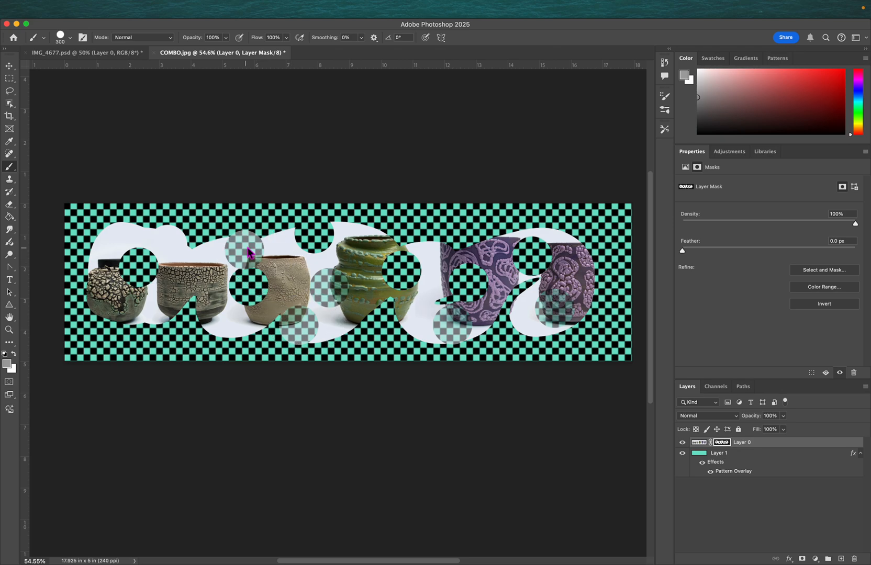
click(167, 221)
click(116, 224)
click(91, 318)
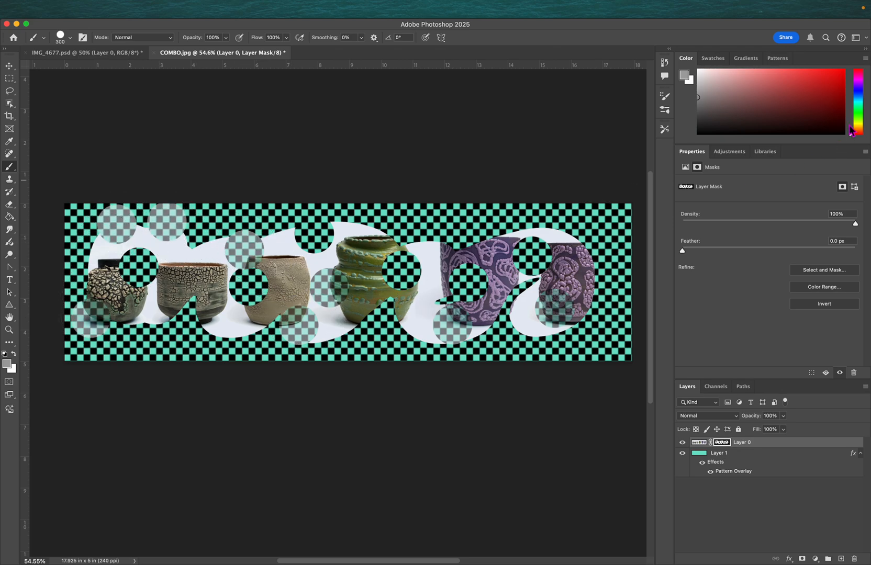
- Fill mask regions with the Paint Bucket, first in grey and then in white
key(g)
click(442, 277)
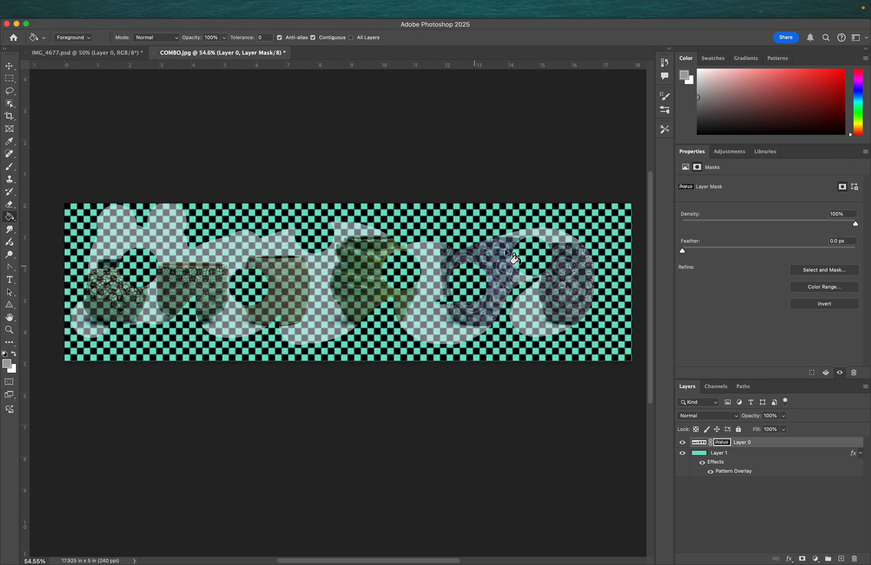
click(698, 70)
click(417, 296)
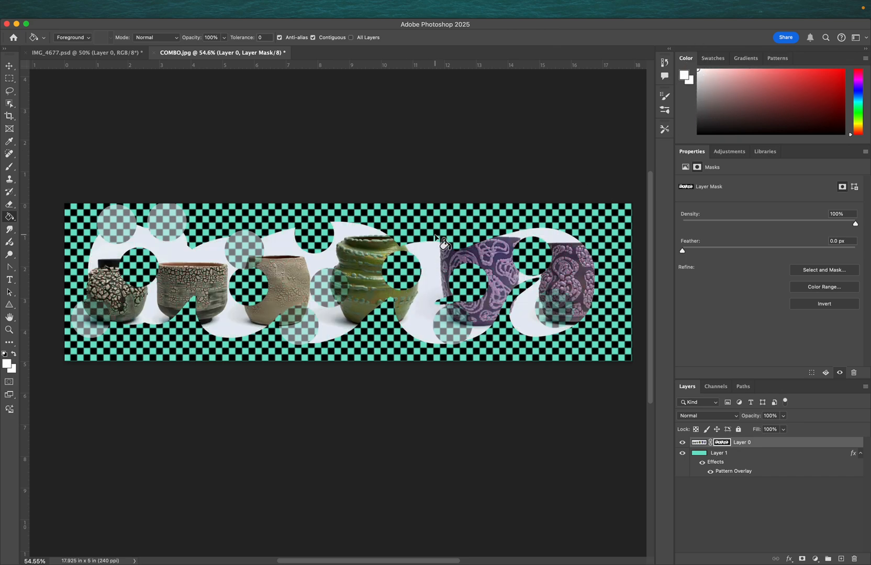
click(435, 236)
- Enlarge the brush to 1000 px and paint the whole mask white
key(b)
key(bracketright)
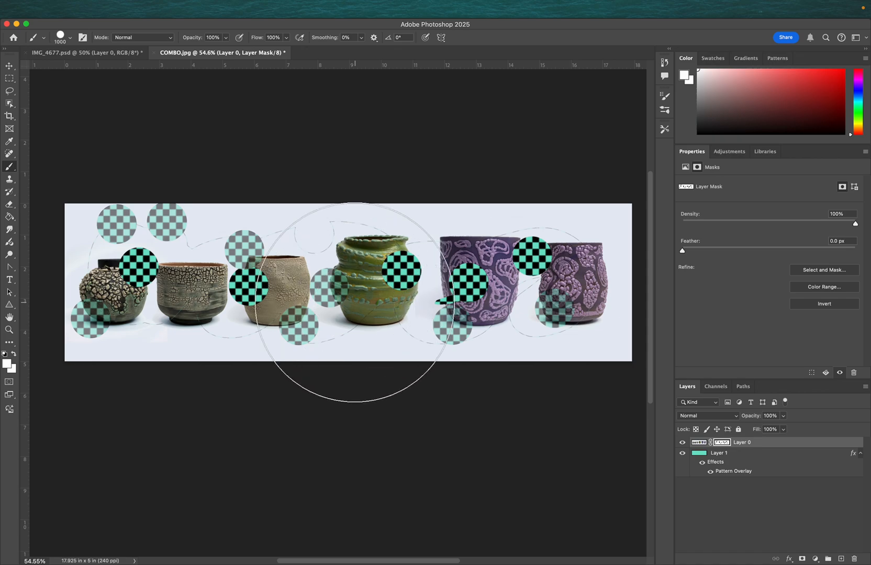
mouse_move(525, 288)
mouse_down()
mouse_move(566, 244)
mouse_move(79, 313)
mouse_move(585, 317)
mouse_move(223, 329)
mouse_move(535, 294)
mouse_up()
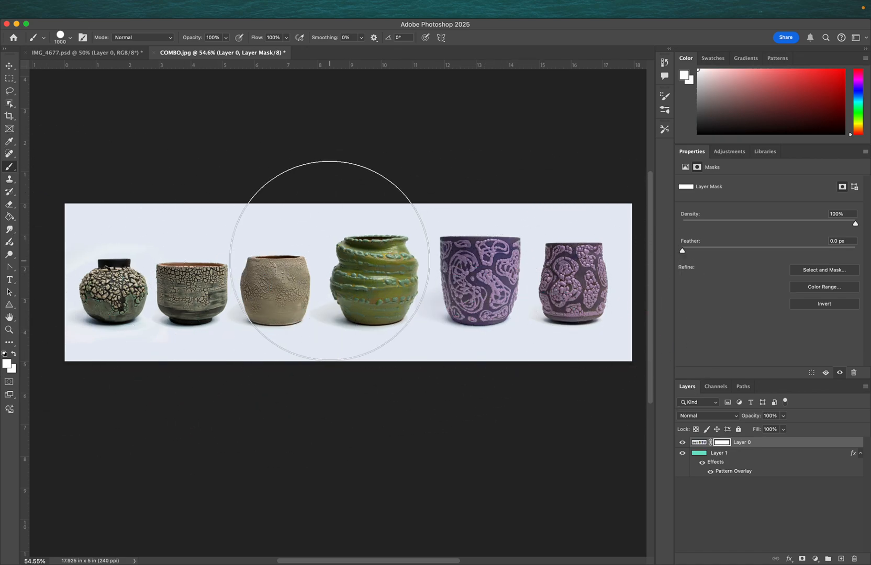
- Shrink the brush to 250 px and paint a black wavy band across the full width of the mask
key(bracketleft)
key(bracketleft)
key(bracketleft)
key(bracketleft)
key(bracketleft)
key(bracketleft)
key(bracketleft)
key(bracketleft)
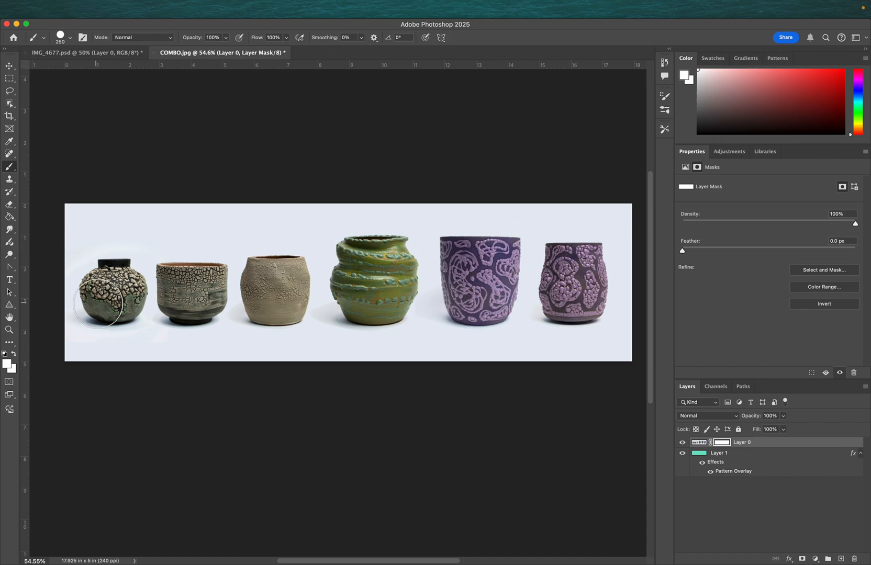
key(x)
mouse_move(55, 234)
mouse_down()
mouse_move(67, 261)
mouse_move(114, 302)
mouse_move(162, 286)
mouse_move(192, 242)
mouse_move(264, 260)
mouse_move(278, 322)
mouse_move(352, 322)
mouse_move(390, 254)
mouse_move(457, 252)
mouse_move(501, 313)
mouse_move(555, 301)
mouse_move(586, 242)
mouse_move(649, 304)
mouse_up()
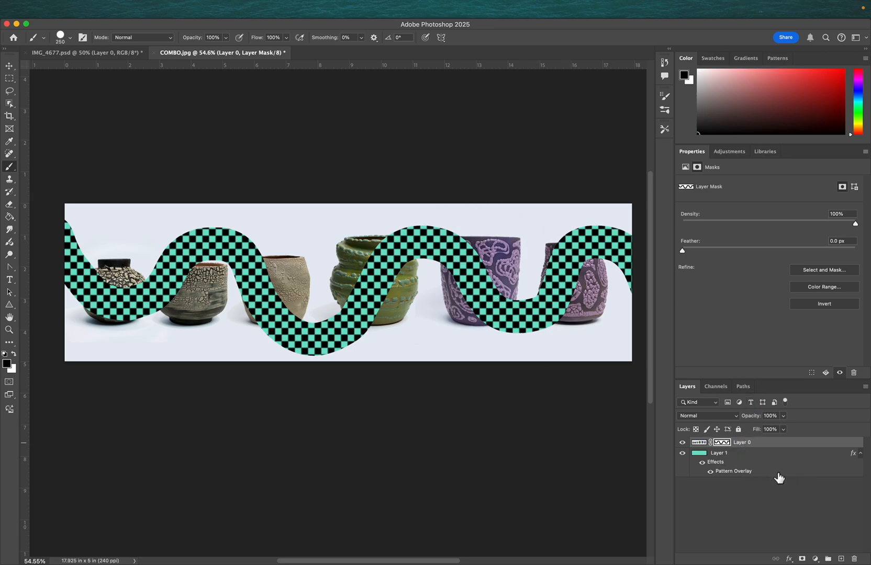
- Load Layer 0's mask as a selection
click(739, 505)
click(700, 443)
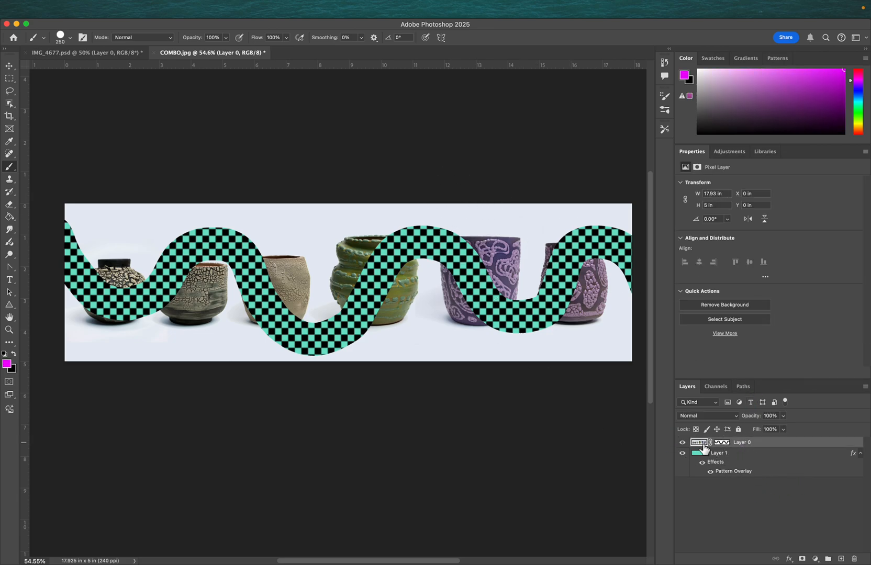
click(722, 444)
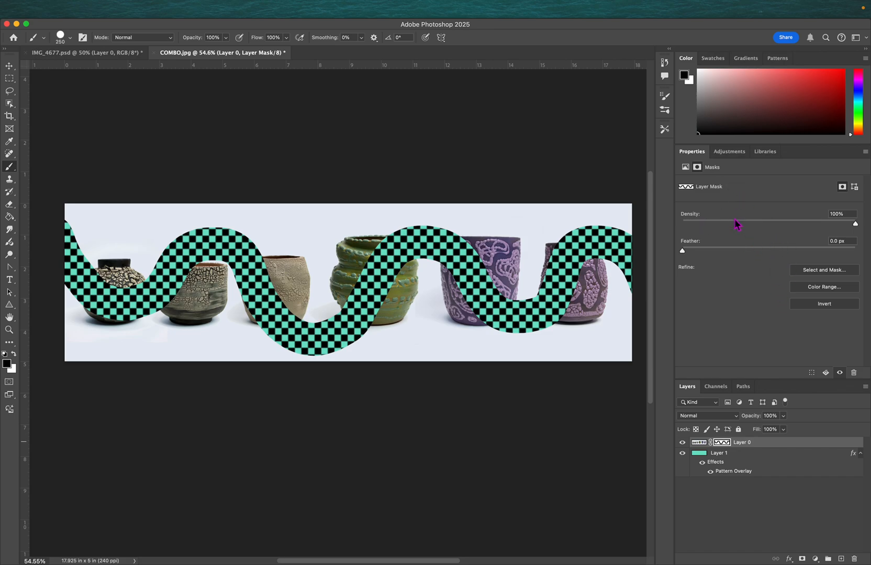
click(812, 375)
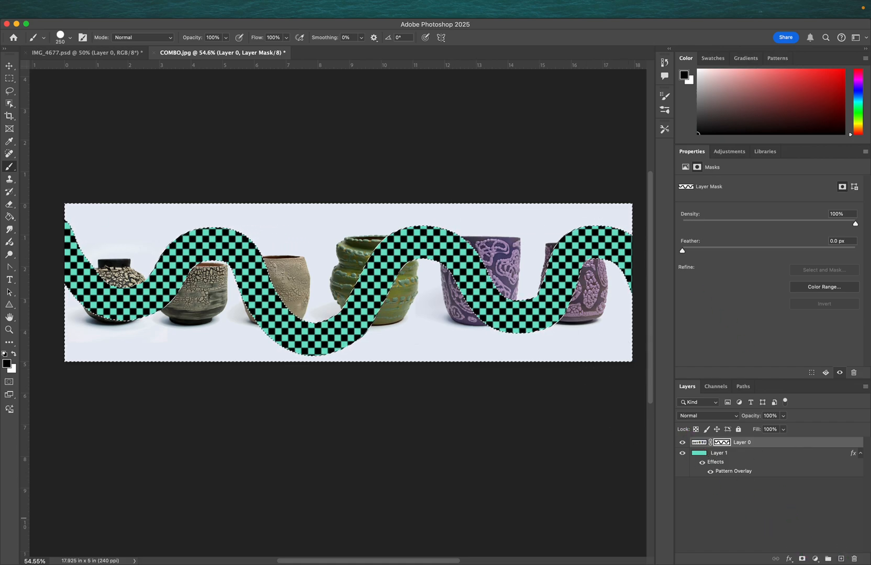
- Create a new layer and fill the selection on it with magenta using the Paint Bucket
click(840, 559)
key(g)
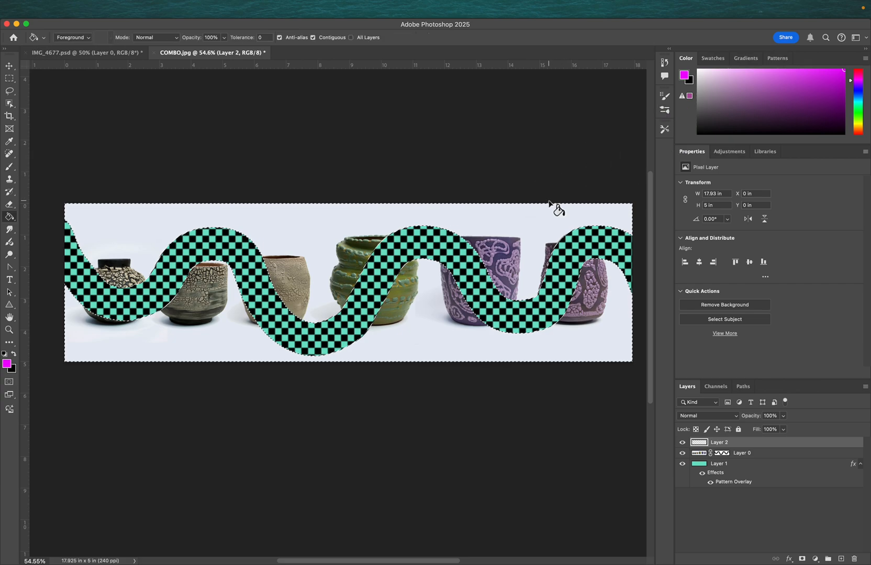
click(517, 247)
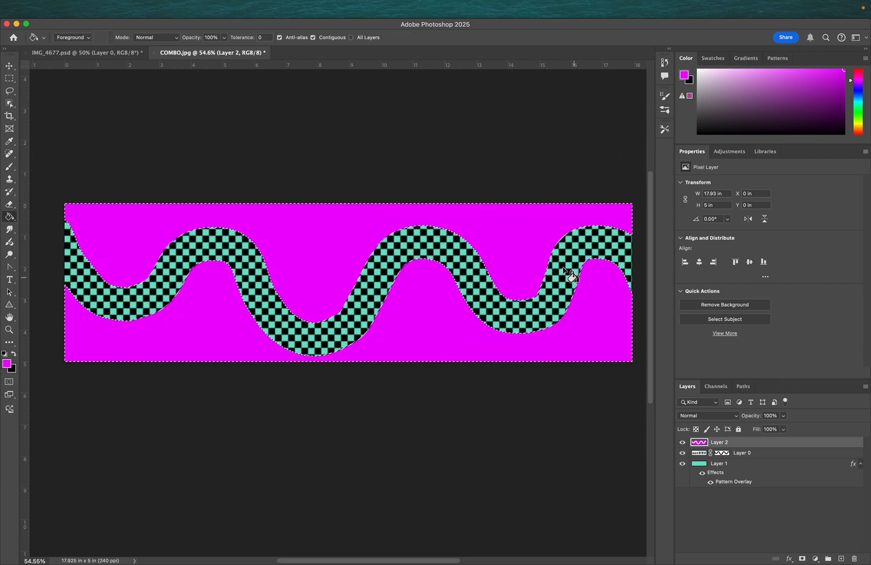
- Try feathering Layer 0's mask to about 69 px, then reset the feather to 0 px
click(726, 454)
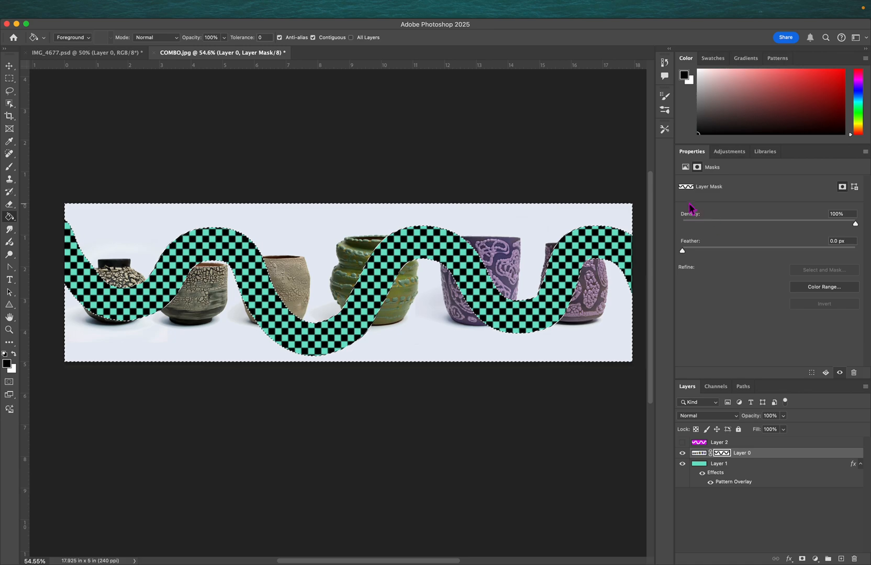
mouse_move(838, 226)
mouse_down()
mouse_move(756, 227)
mouse_move(856, 229)
mouse_move(849, 236)
mouse_up()
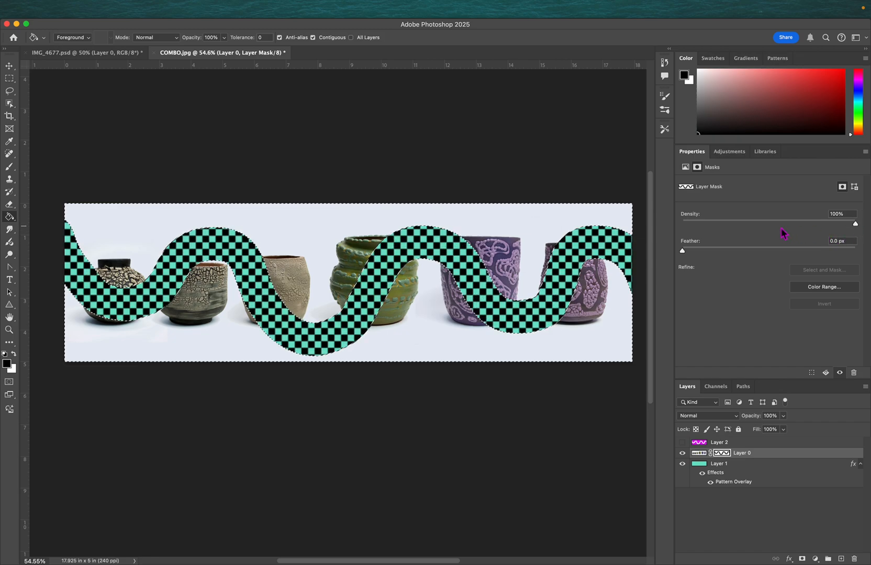
drag(683, 252, 788, 255)
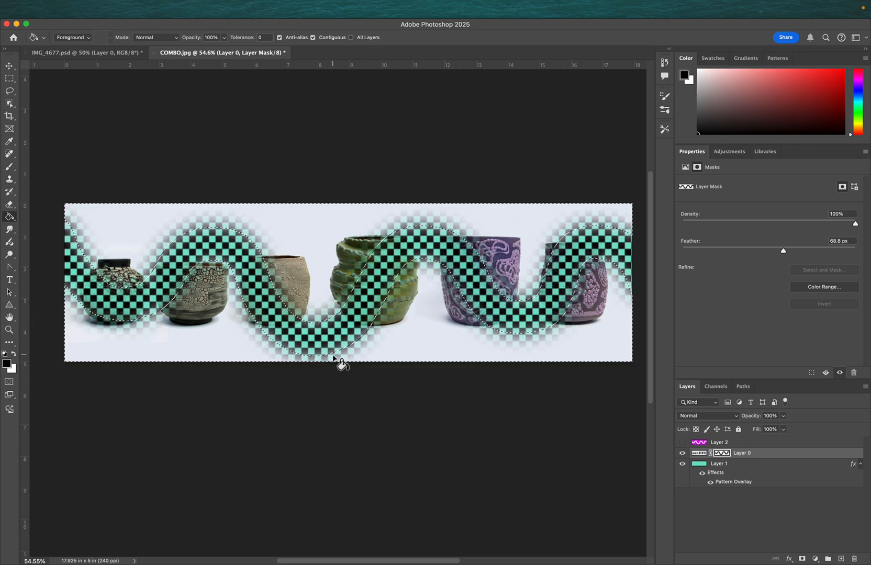
drag(785, 252, 681, 256)
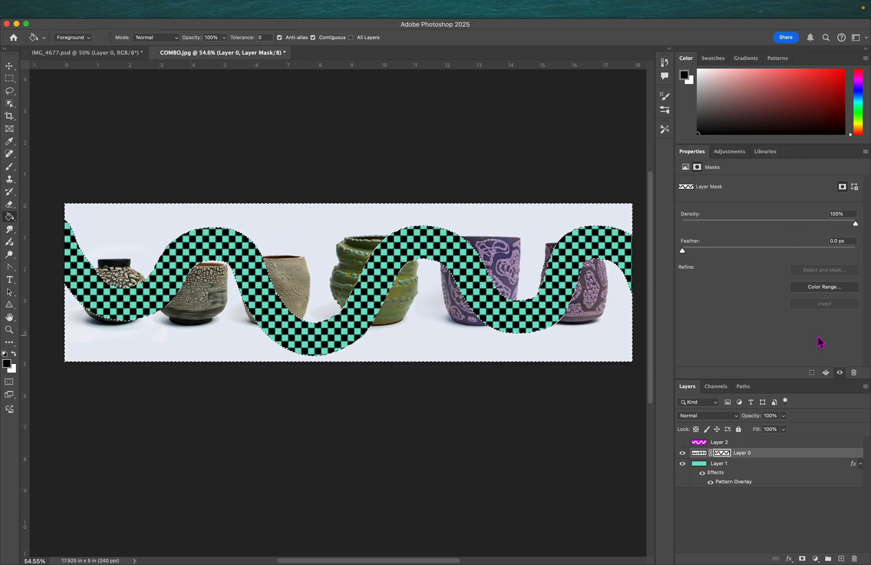
- Deselect and toggle Invert on Layer 0's mask repeatedly, ending with the mask uninverted
key(super+d)
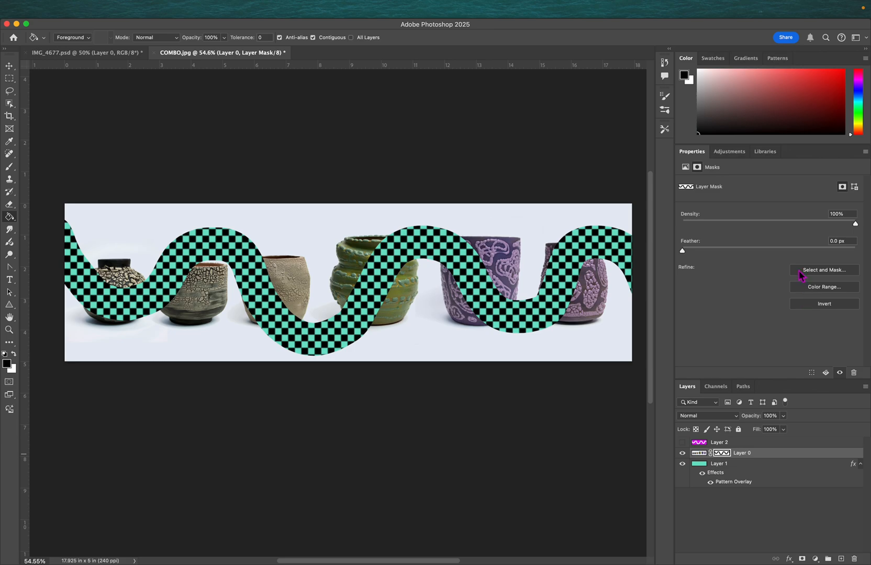
click(823, 306)
click(822, 307)
click(823, 306)
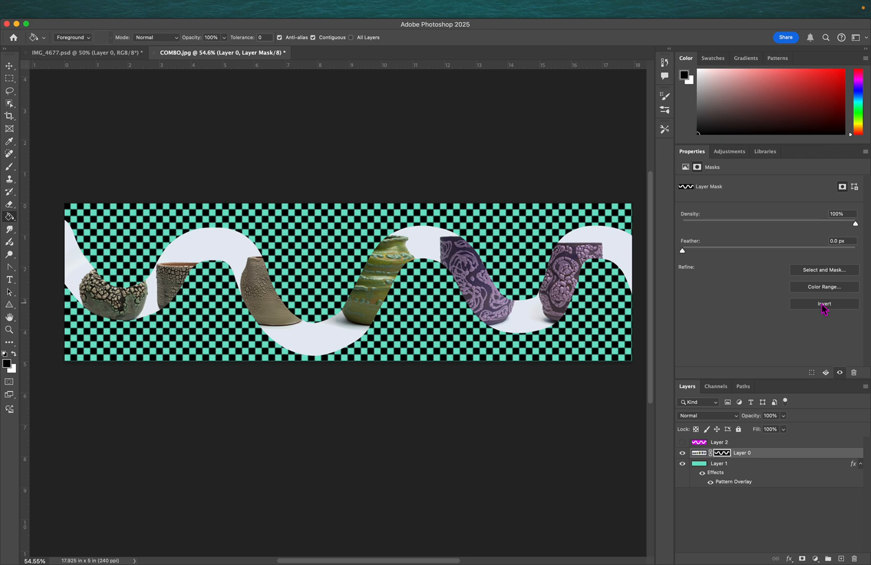
click(823, 306)
click(824, 306)
click(823, 306)
click(823, 305)
click(823, 306)
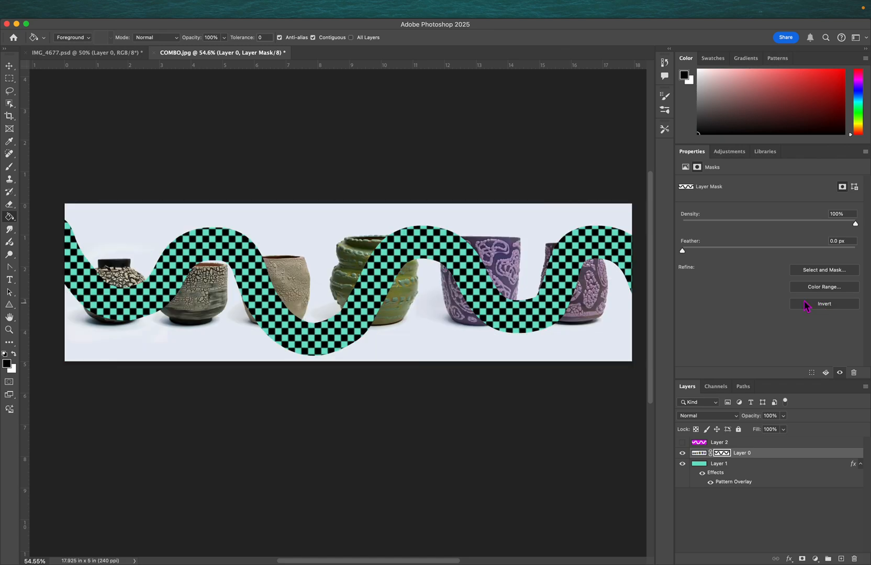
- Try clipping Layer 0 into the magenta Layer 2 and moving Layer 2 beneath it, then undo those changes
click(724, 463)
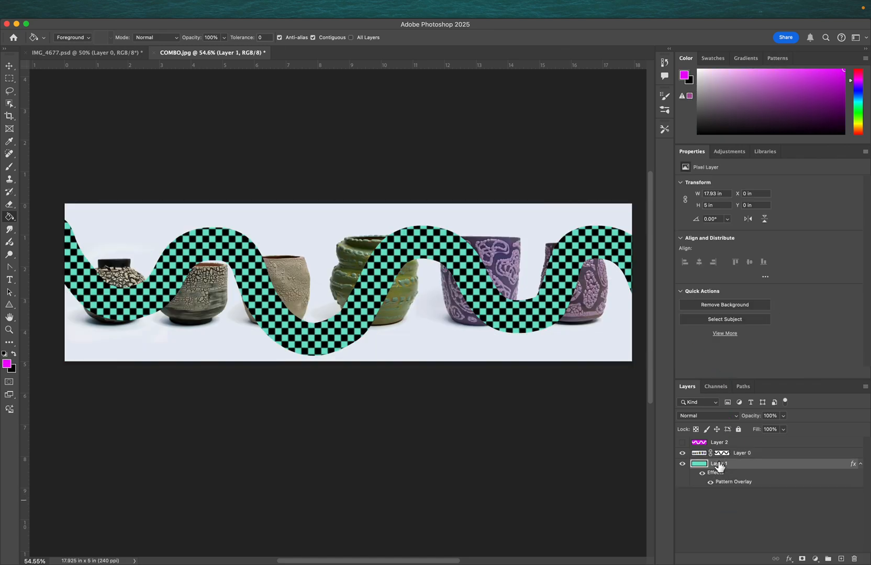
click(761, 511)
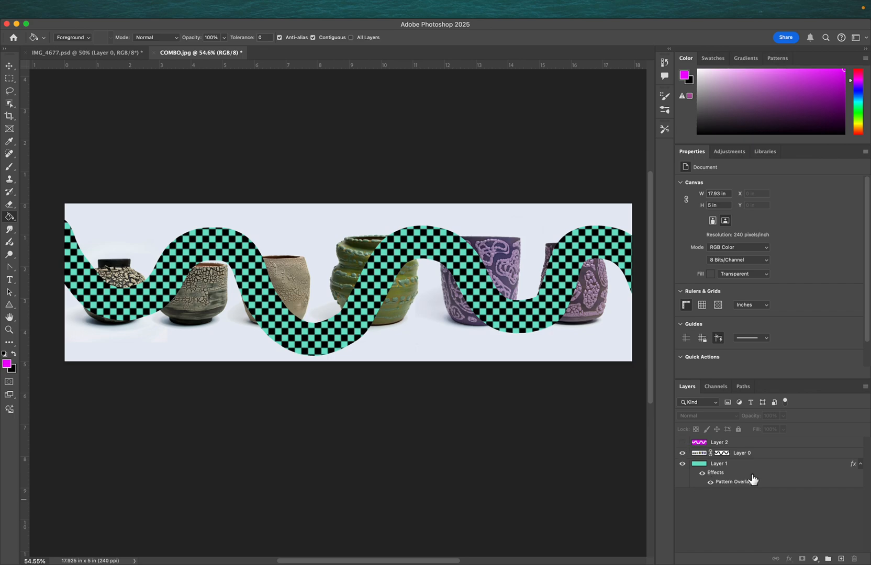
click(683, 442)
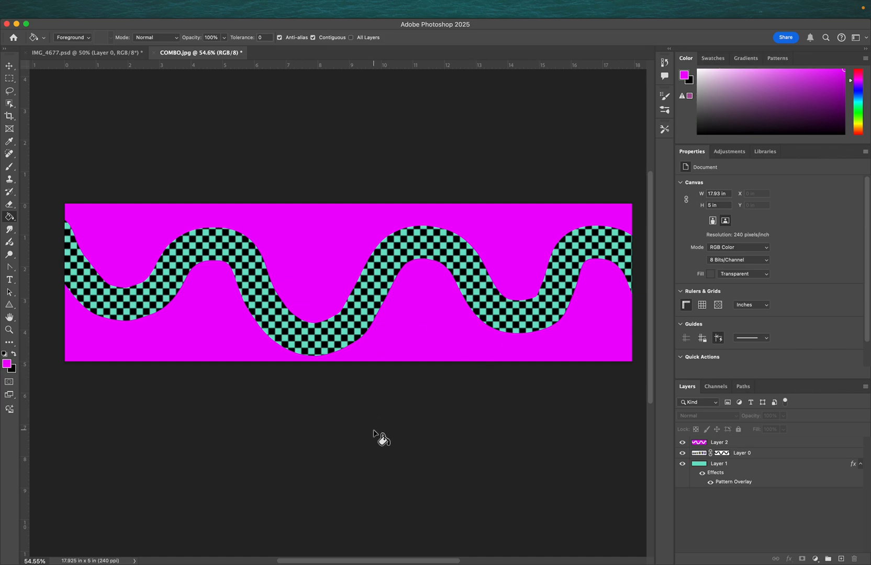
click(699, 453)
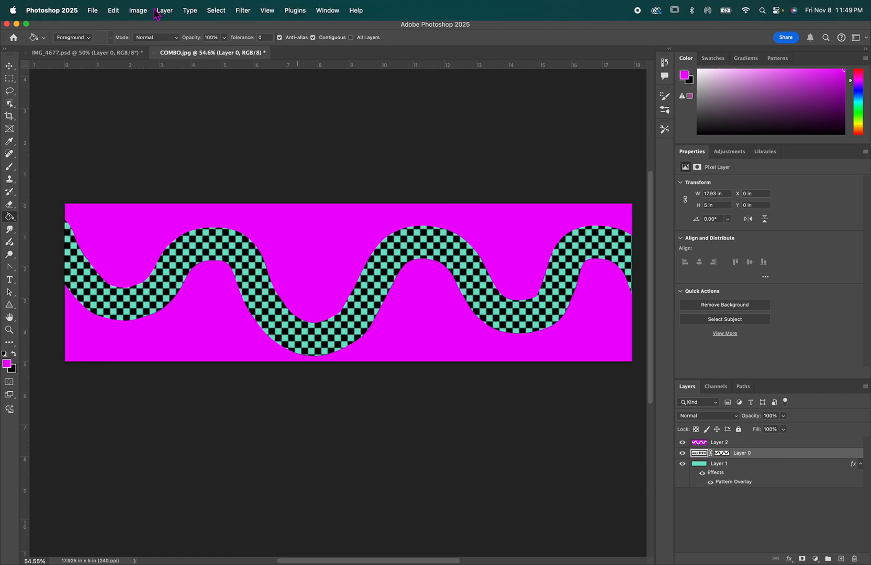
click(168, 16)
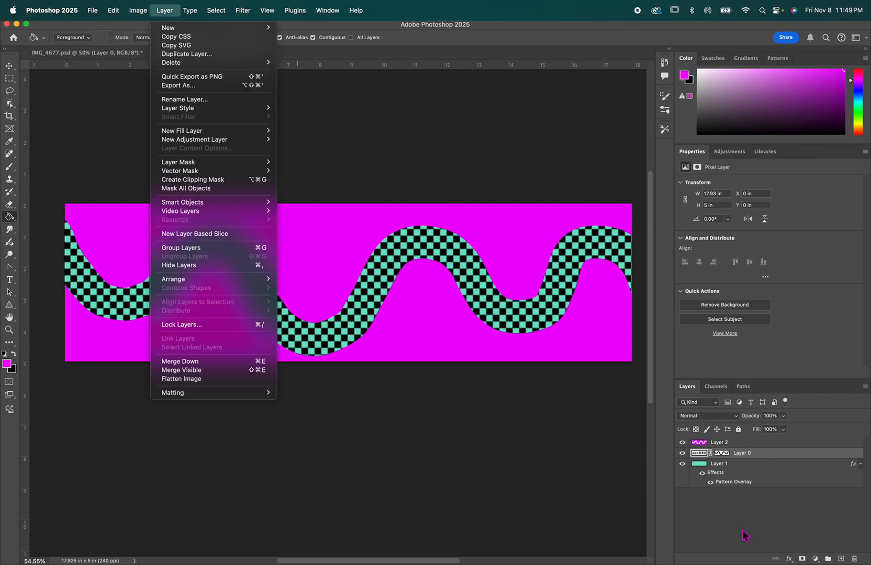
click(713, 523)
click(682, 443)
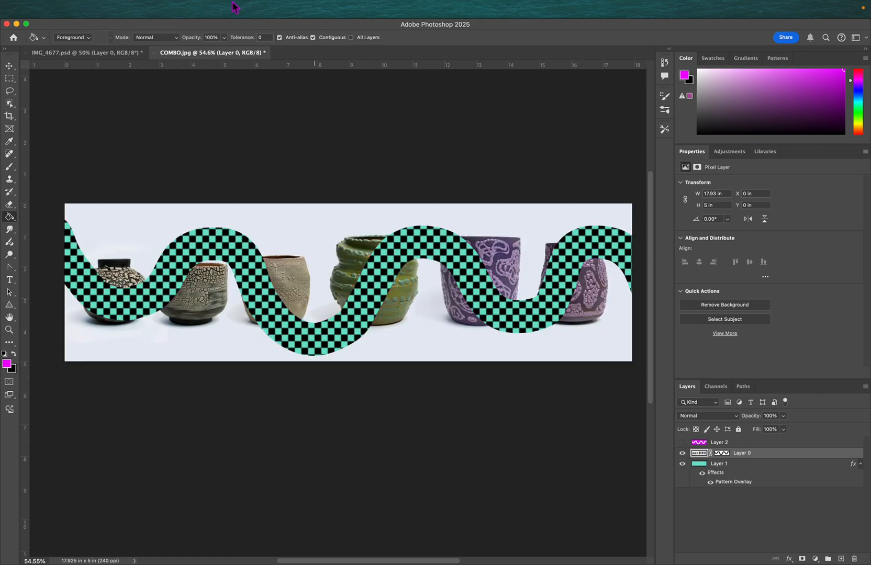
mouse_move(195, 6)
click(165, 10)
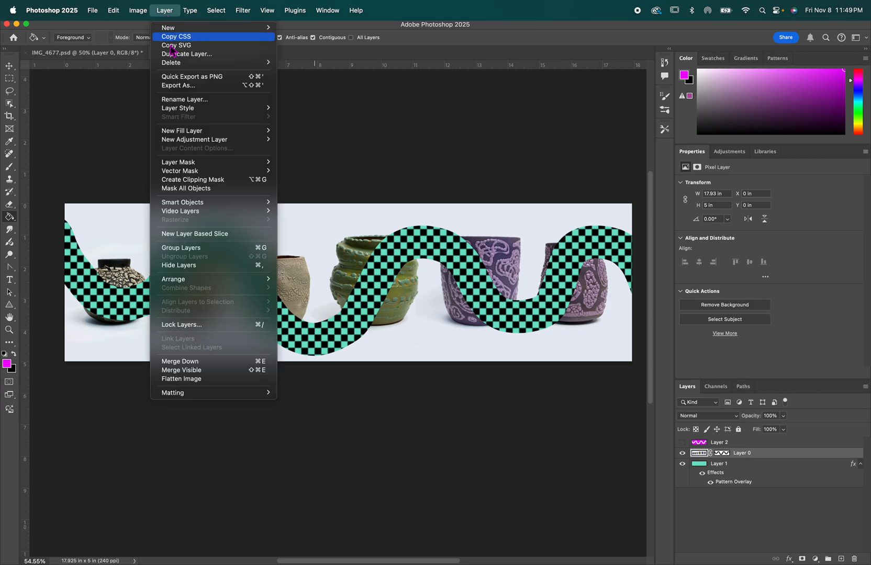
click(197, 184)
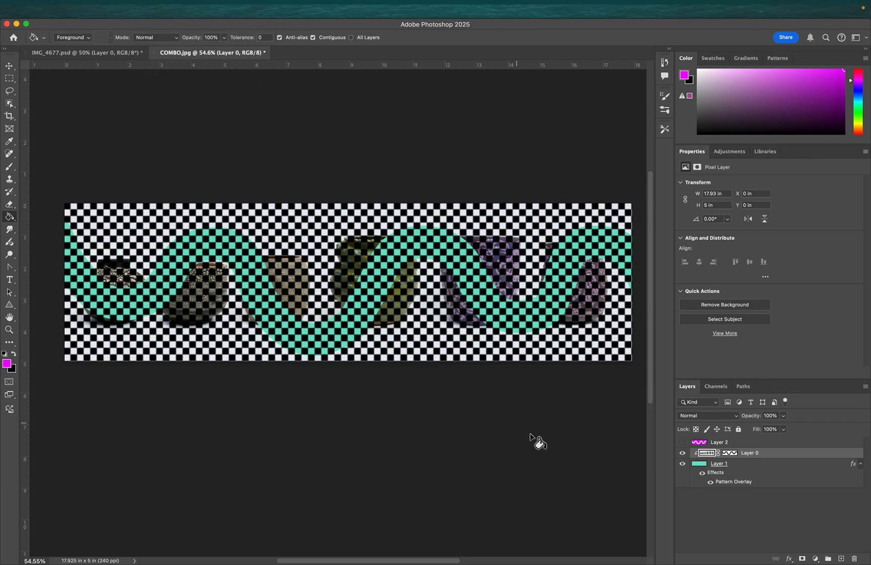
drag(698, 444, 698, 459)
click(683, 454)
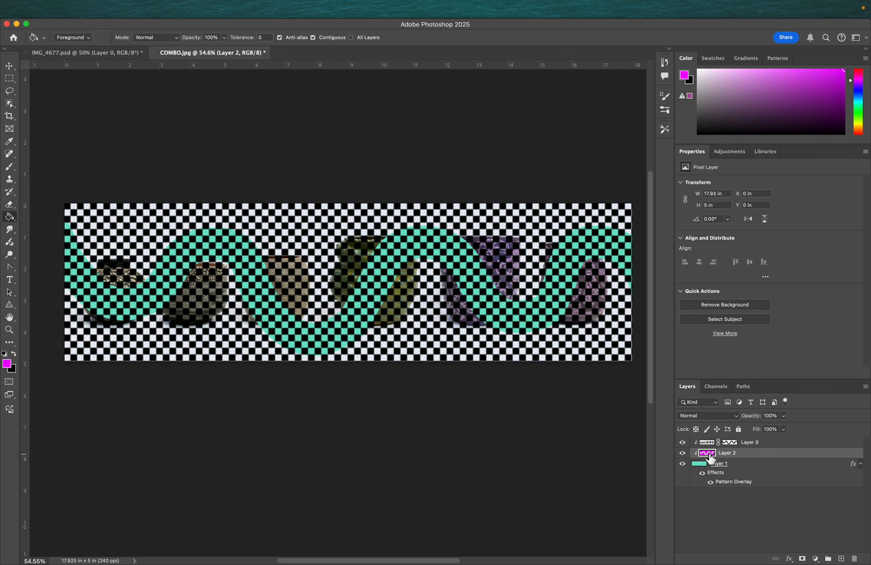
key(super+z)
key(super+z)
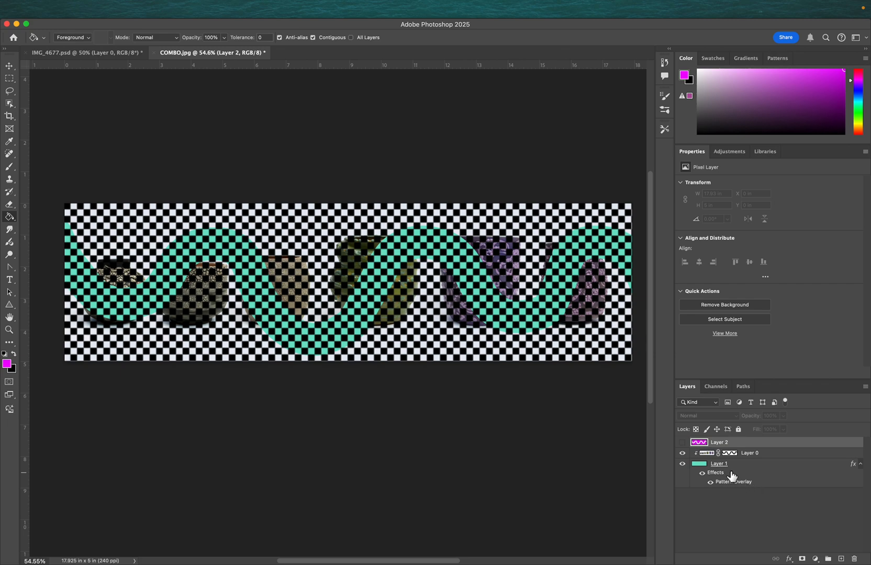
key(super+z)
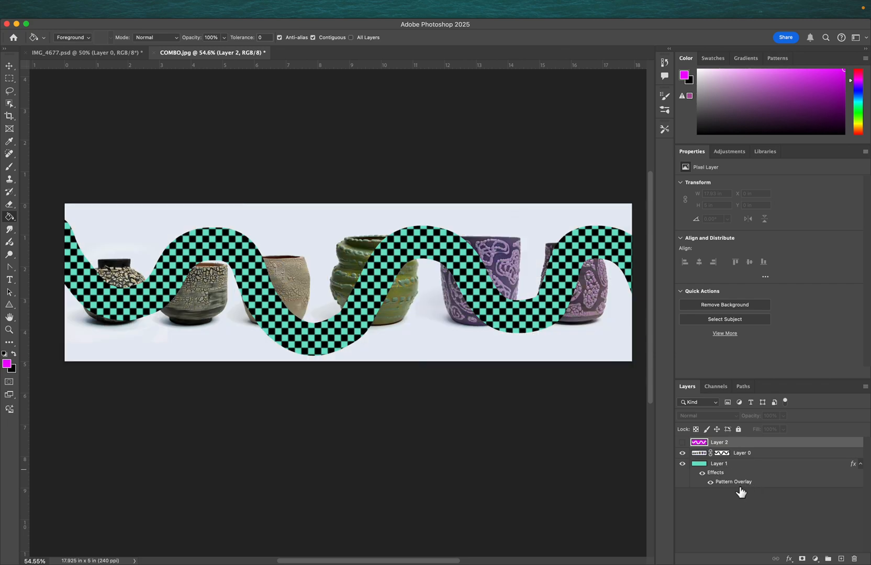
- Delete Layer 0's layer mask and stack Layer 0 above the magenta Layer 2
click(722, 454)
right_click(723, 454)
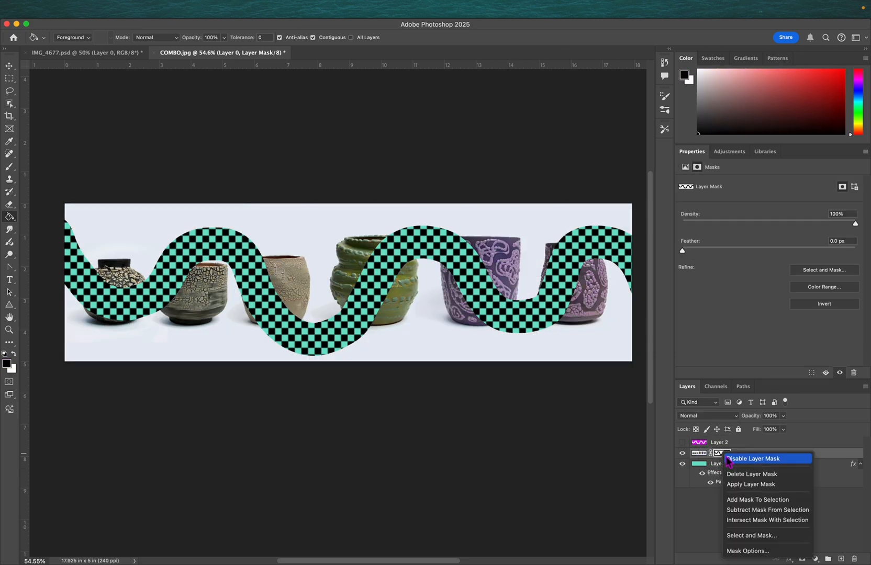
click(752, 474)
drag(704, 457, 704, 458)
click(683, 453)
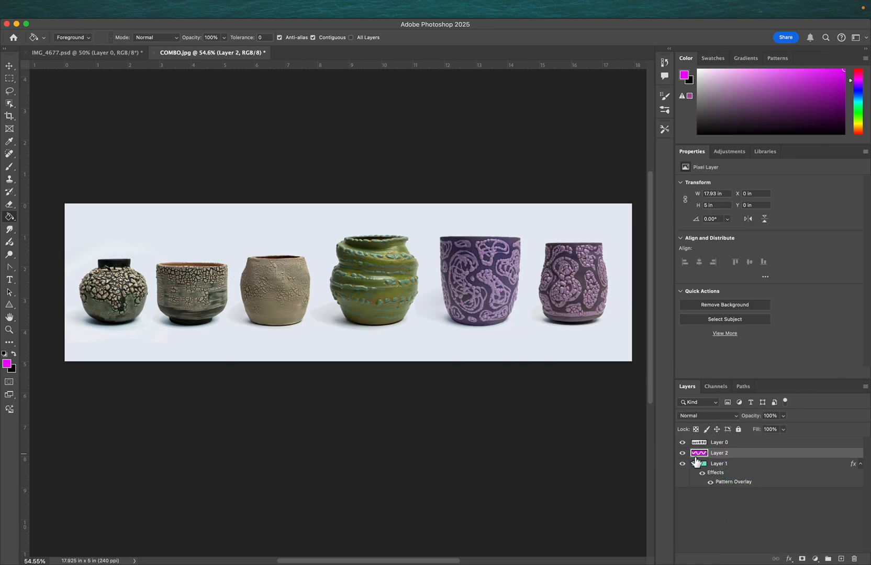
- Hide the pattern Layer 1 and clip the pottery Layer 0 to the magenta Layer 2
click(683, 442)
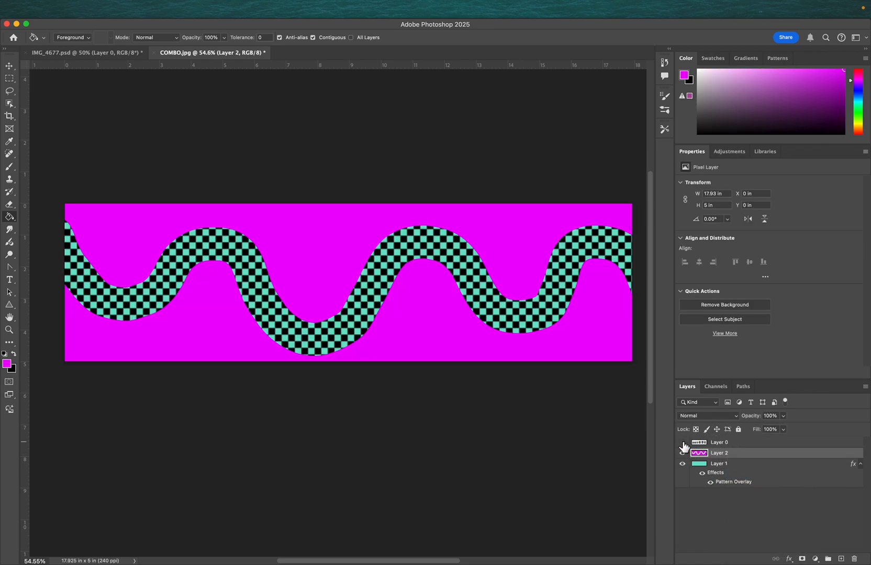
click(682, 464)
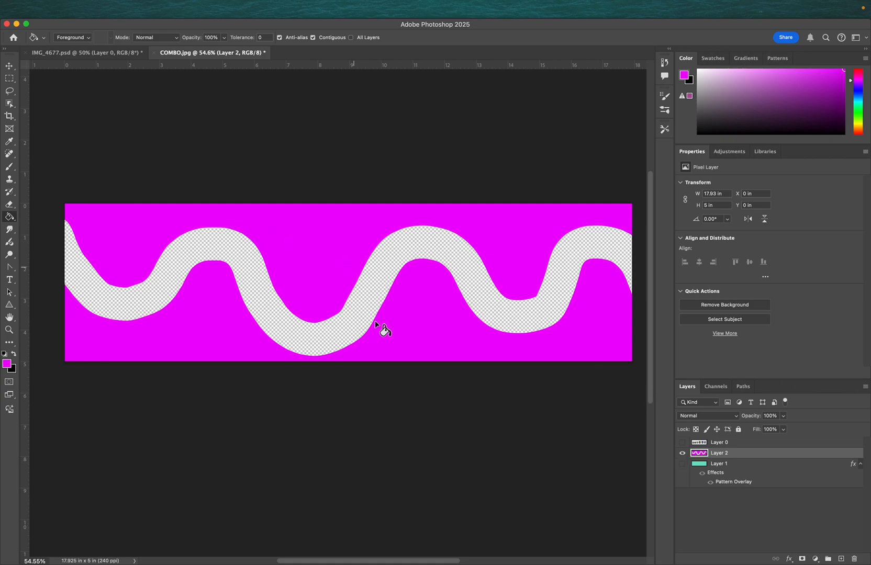
click(682, 444)
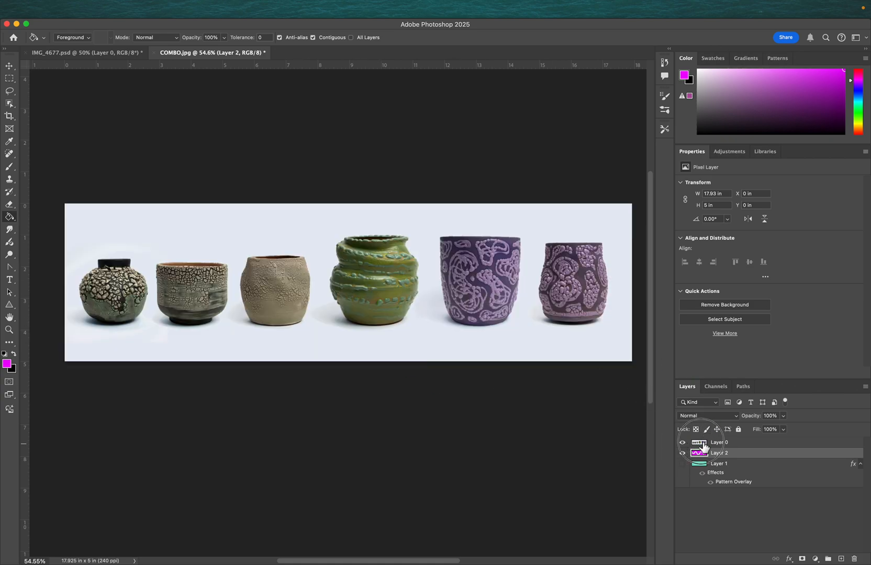
click(165, 11)
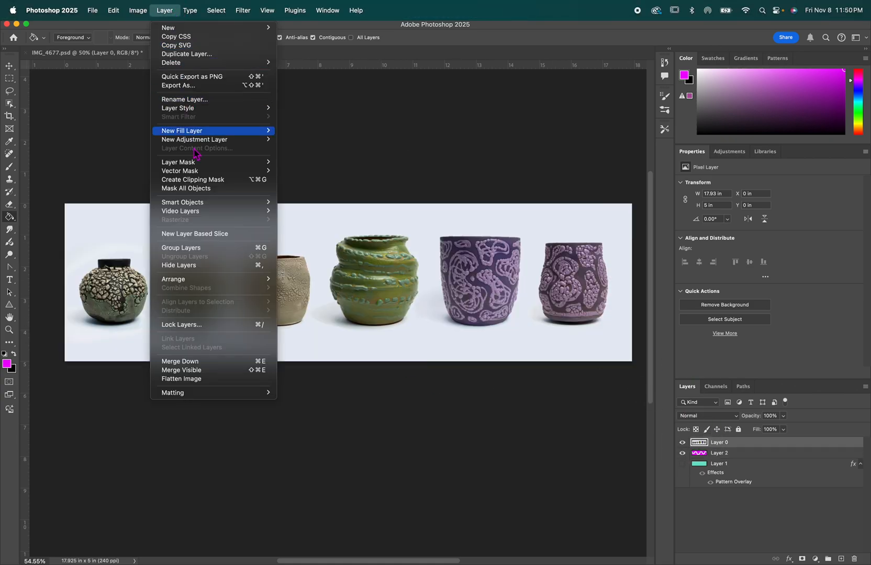
click(191, 182)
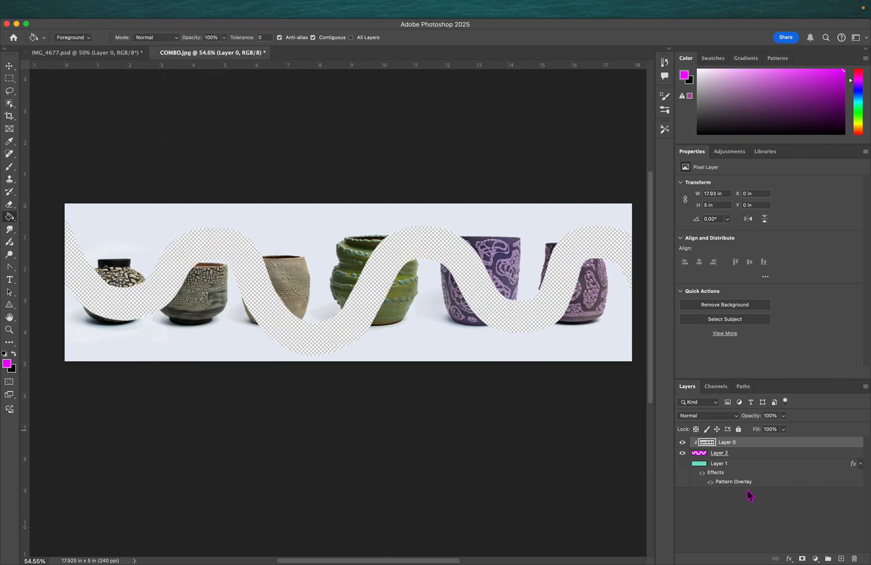
- Paint magenta on Layer 2 with the 250 px brush across the band to reveal more pottery
click(702, 455)
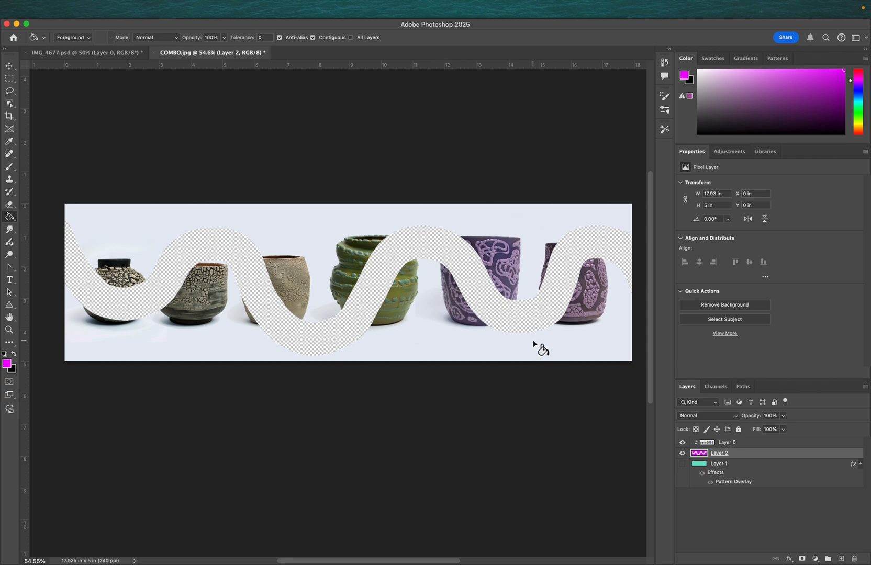
key(b)
click(712, 445)
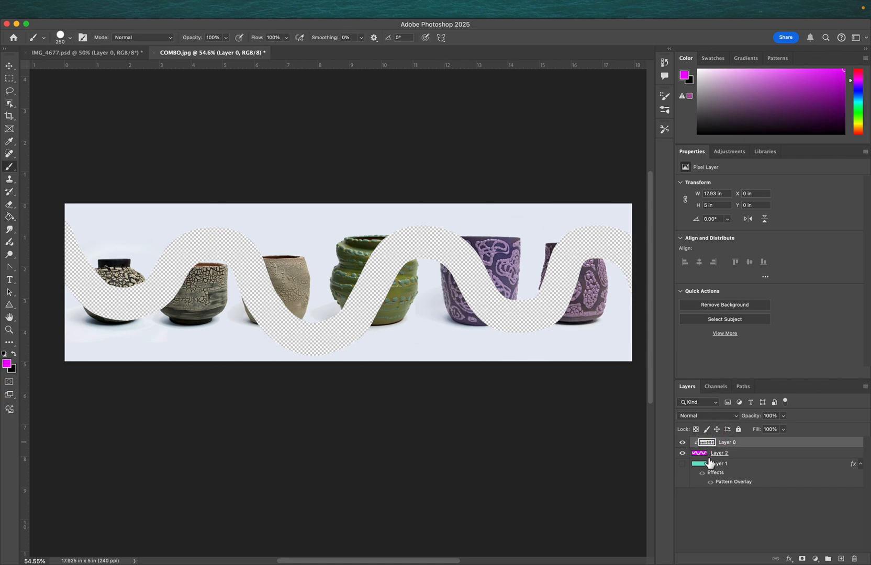
click(703, 456)
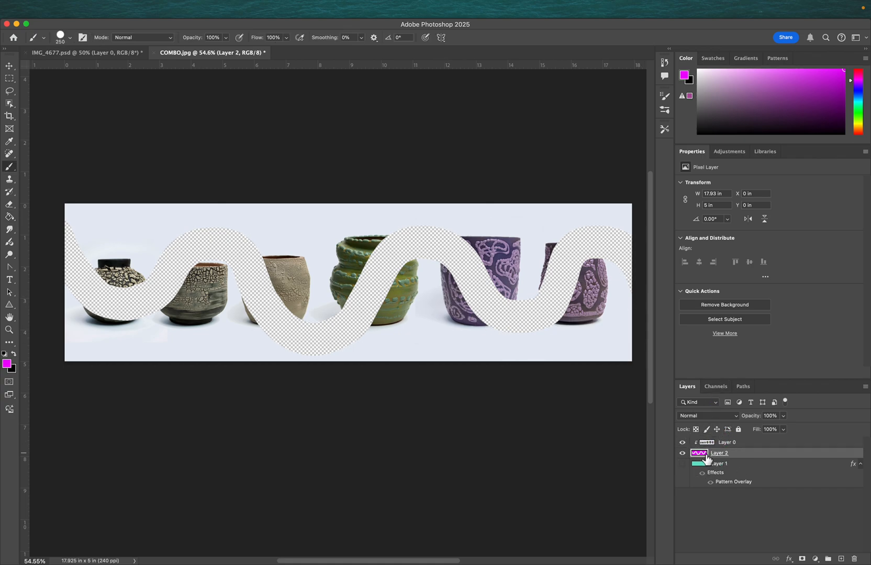
click(550, 247)
click(544, 278)
mouse_move(555, 283)
mouse_down()
mouse_move(590, 257)
mouse_move(563, 312)
mouse_move(465, 238)
mouse_move(419, 253)
mouse_move(344, 302)
mouse_move(236, 299)
mouse_move(186, 244)
mouse_move(107, 294)
mouse_up()
- Erase parts of Layer 2 with a 100 px eraser over several pots
key(e)
mouse_move(275, 258)
mouse_down()
mouse_move(311, 258)
mouse_move(299, 284)
mouse_move(318, 307)
mouse_move(377, 306)
mouse_move(461, 329)
mouse_move(394, 262)
mouse_move(396, 233)
mouse_move(343, 263)
mouse_move(288, 280)
mouse_up()
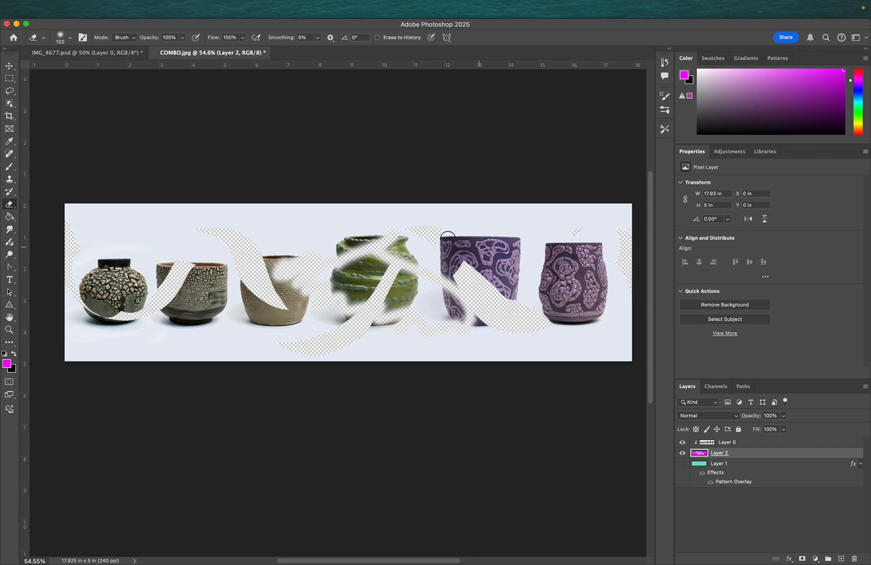
mouse_move(482, 274)
mouse_down()
mouse_move(520, 242)
mouse_move(586, 274)
mouse_move(579, 333)
mouse_move(595, 326)
mouse_up()
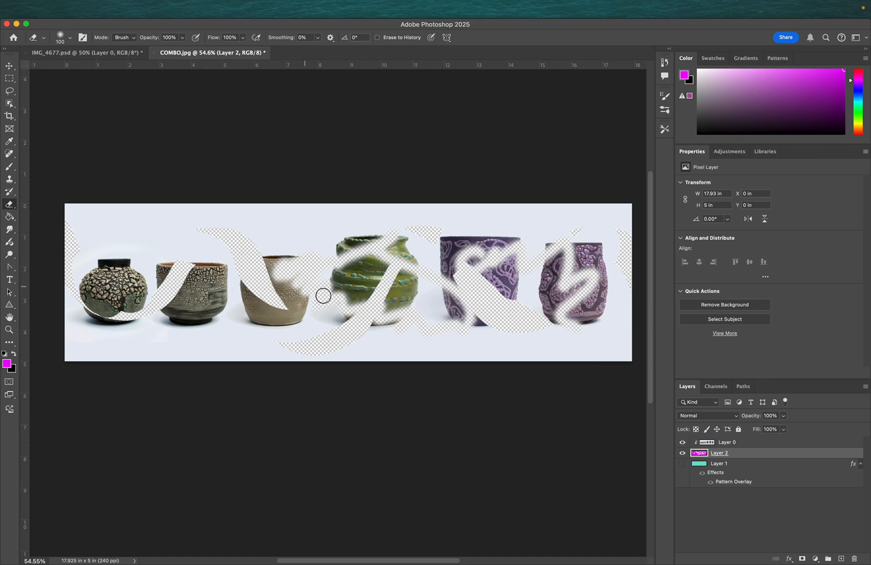
- Show the pattern Layer 1 again beneath the clipped pottery layers
click(682, 463)
click(682, 454)
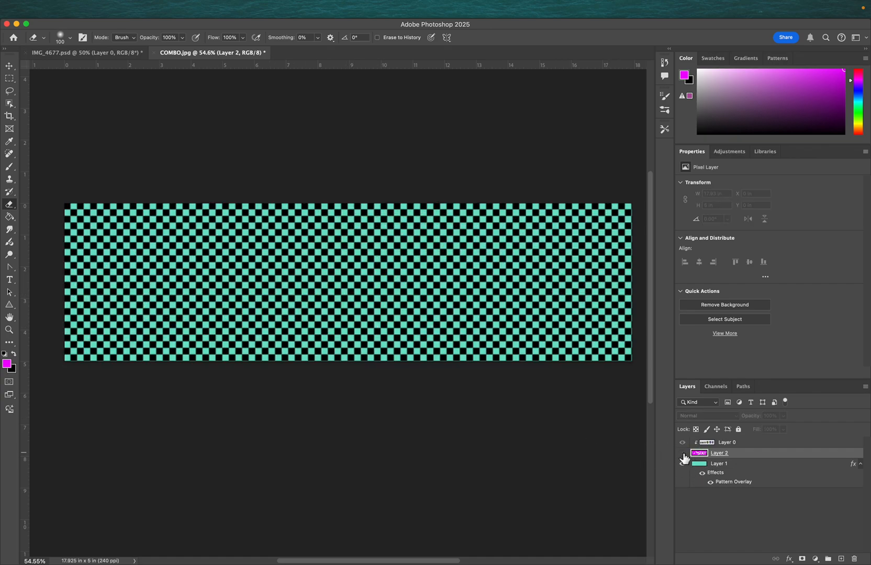
right_click(711, 445)
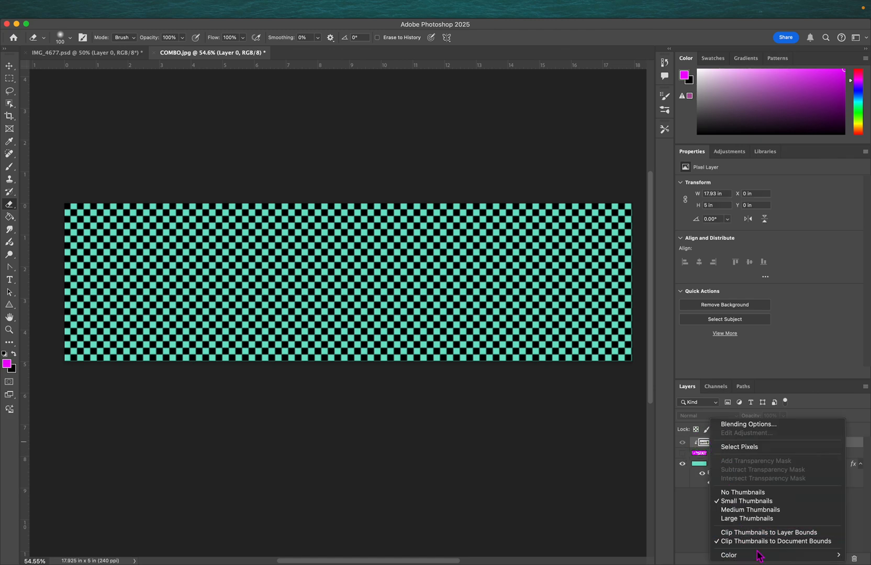
click(697, 491)
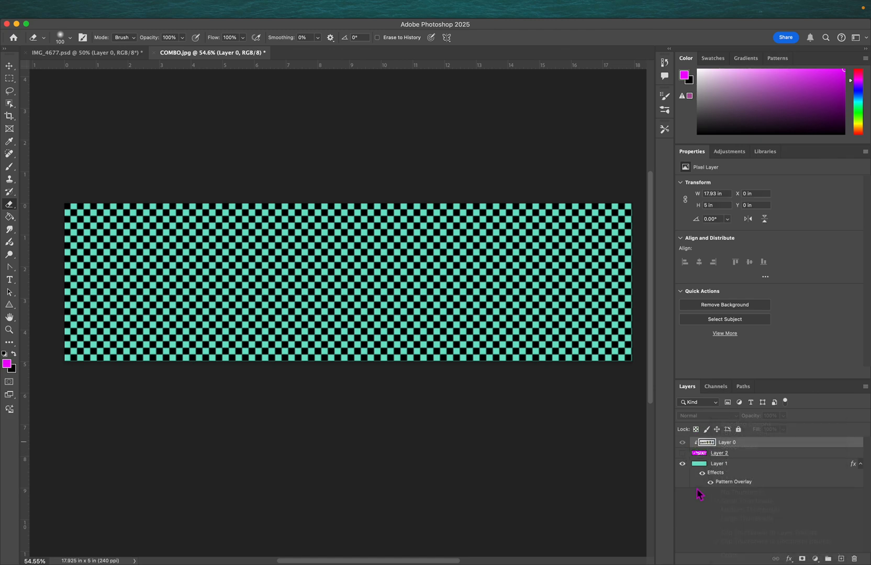
click(683, 453)
- Release the clipping mask on the pottery Layer 0
right_click(710, 445)
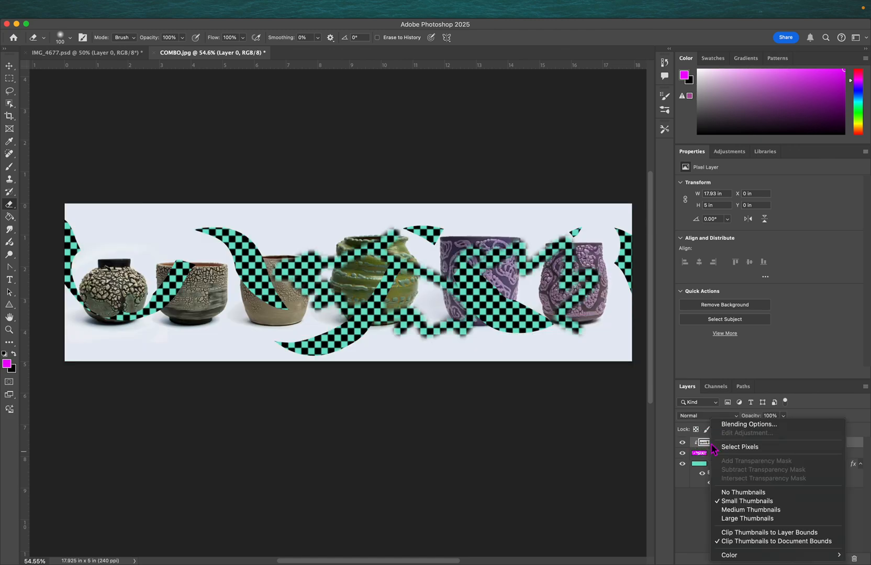
click(694, 485)
right_click(743, 445)
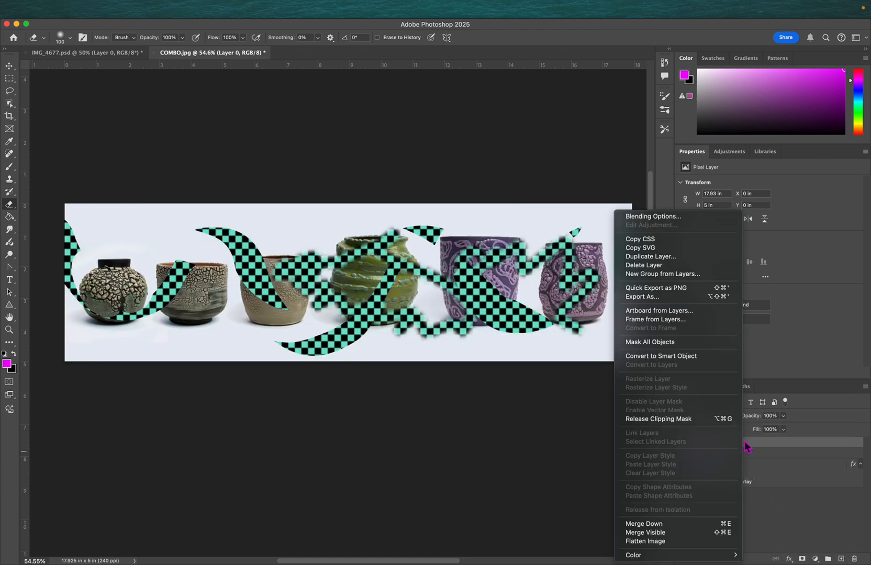
click(703, 419)
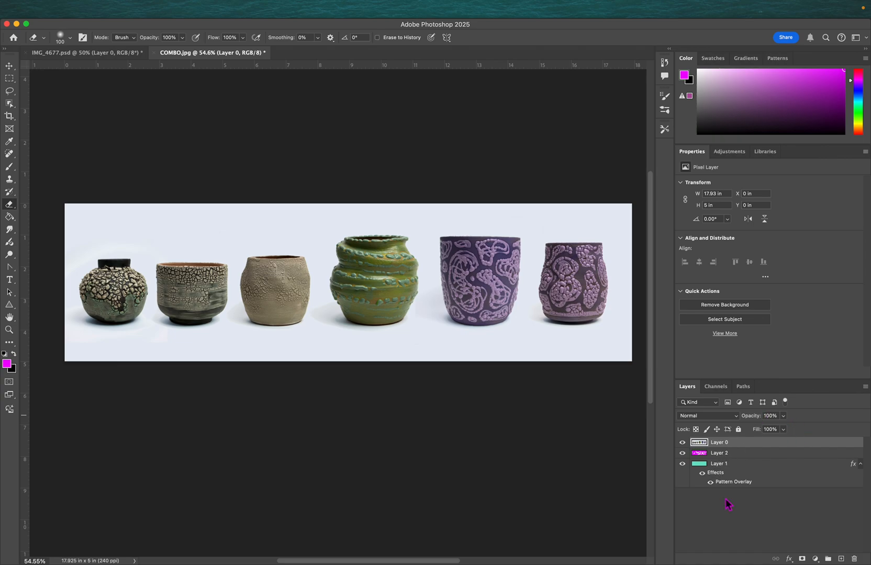
- Move the magenta Layer 2 below the pattern Layer 1 and select Layer 0
drag(689, 459, 739, 495)
click(749, 446)
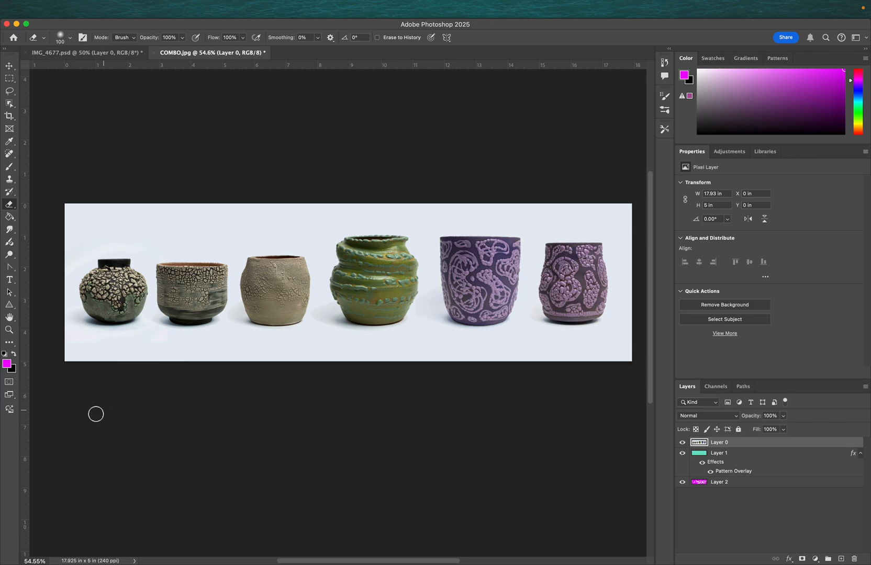
- Paint a Quick Mask over the first three pots and turn it into a layer mask on Layer 0
click(9, 383)
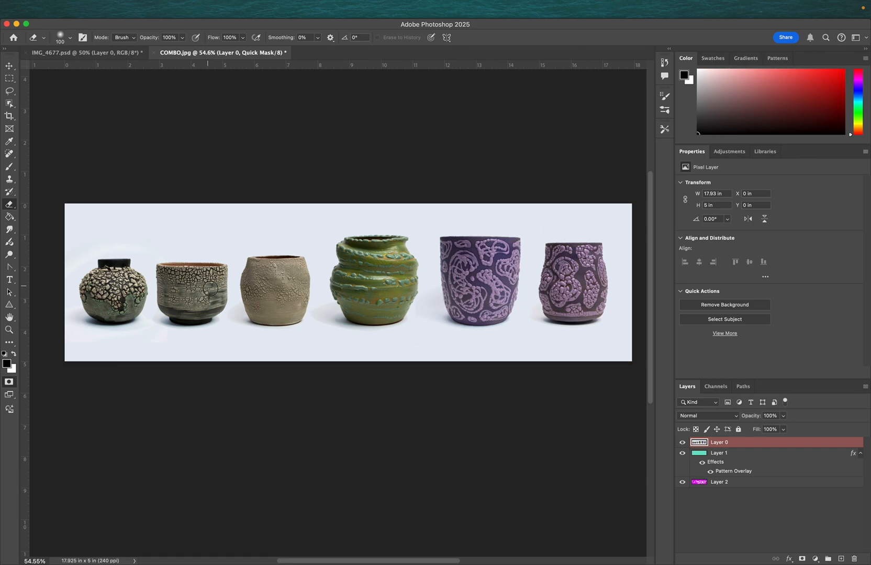
key(b)
mouse_move(133, 232)
mouse_down()
mouse_move(110, 288)
mouse_move(142, 268)
mouse_move(192, 262)
mouse_move(148, 308)
mouse_move(178, 277)
mouse_move(203, 296)
mouse_move(182, 299)
mouse_move(217, 291)
mouse_move(184, 266)
mouse_move(188, 313)
mouse_move(258, 275)
mouse_move(272, 321)
mouse_move(291, 271)
mouse_move(259, 301)
mouse_move(281, 271)
mouse_move(262, 312)
mouse_move(261, 264)
mouse_move(259, 288)
mouse_move(287, 274)
mouse_move(286, 262)
mouse_move(288, 303)
mouse_up()
mouse_move(105, 265)
mouse_down()
mouse_move(95, 305)
mouse_move(126, 287)
mouse_move(103, 302)
mouse_up()
mouse_move(293, 272)
mouse_down()
mouse_move(268, 299)
mouse_move(275, 269)
mouse_move(260, 314)
mouse_move(291, 282)
mouse_move(259, 270)
mouse_move(262, 298)
mouse_up()
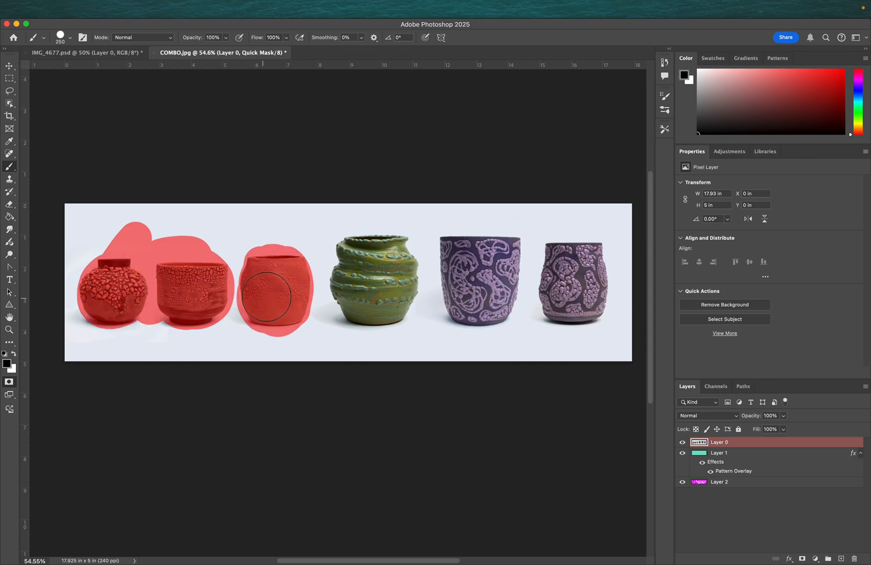
mouse_move(155, 291)
mouse_down()
mouse_move(140, 311)
mouse_move(104, 307)
mouse_move(137, 278)
mouse_up()
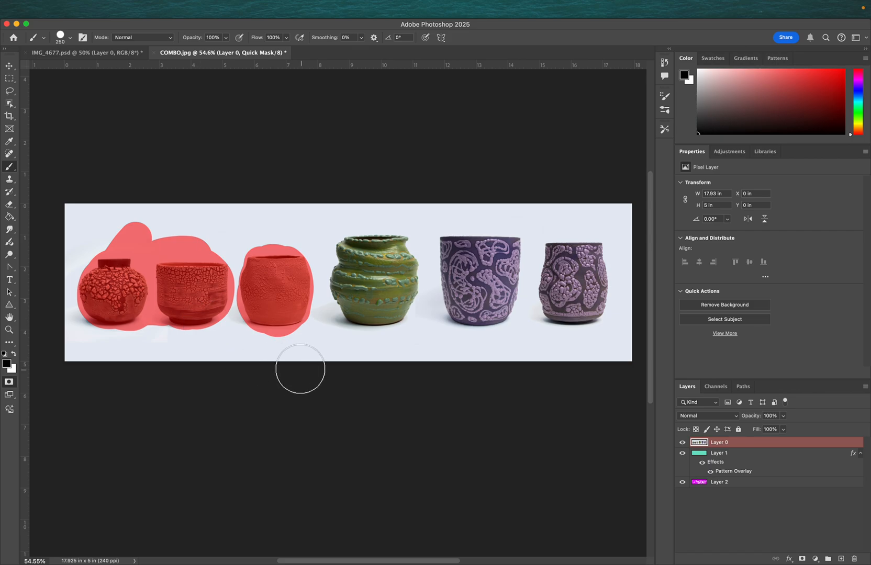
key(q)
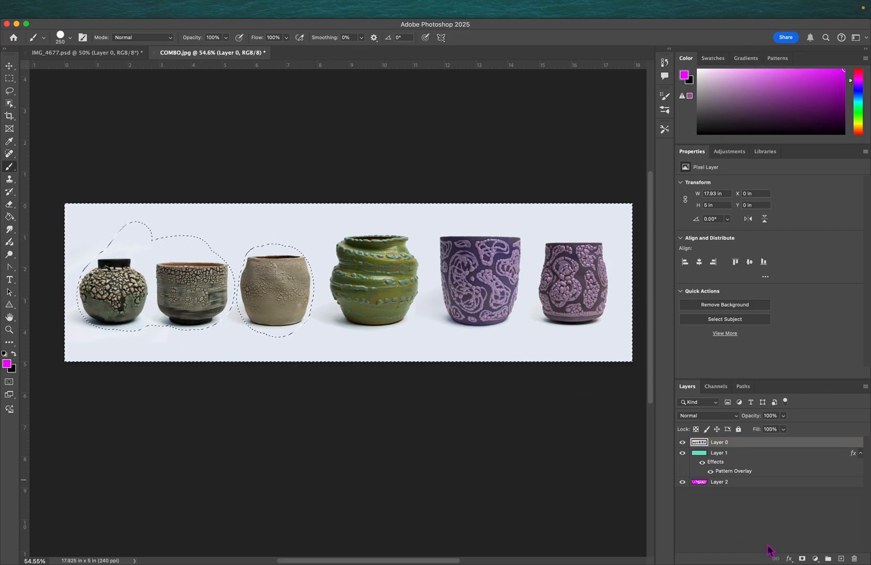
alt+click(801, 559)
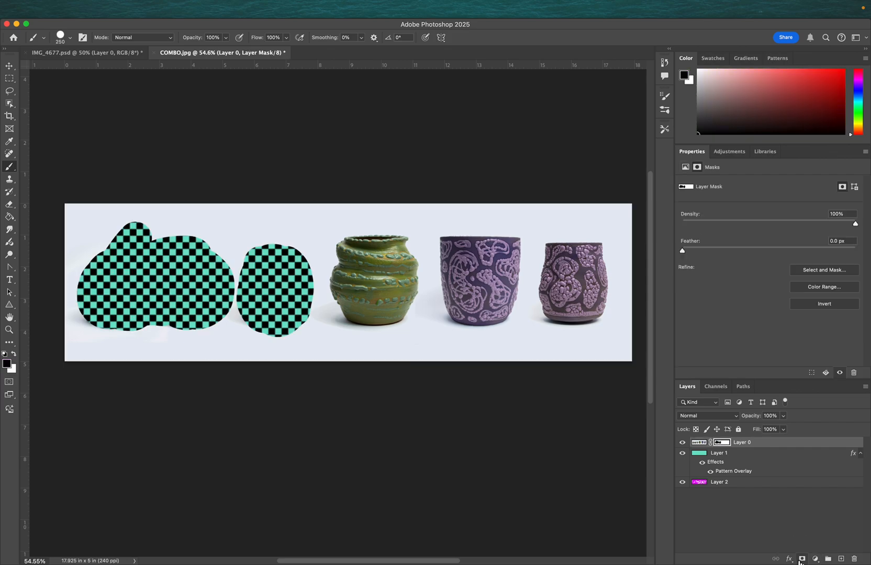
- Invert the layer mask twice, then delete the layer mask from Layer 0
click(824, 307)
click(825, 307)
key(q)
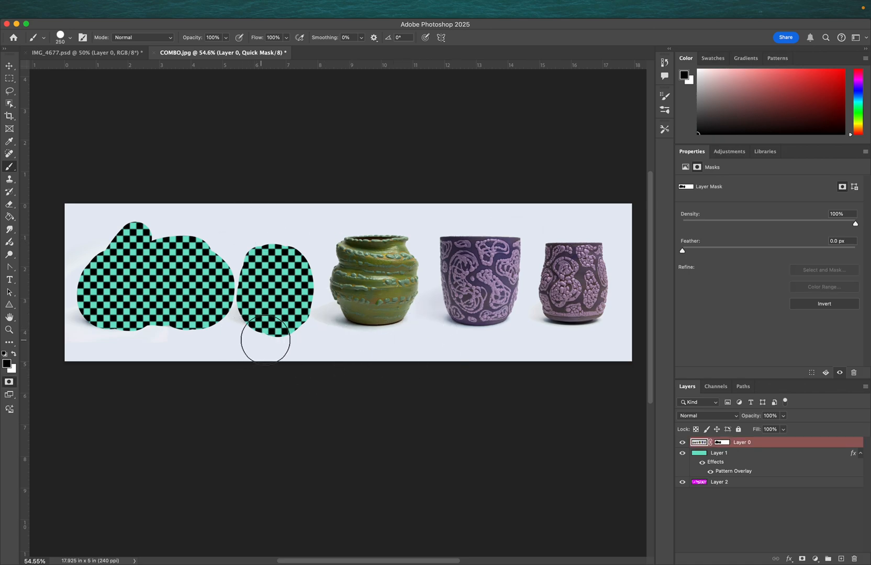
key(q)
right_click(726, 443)
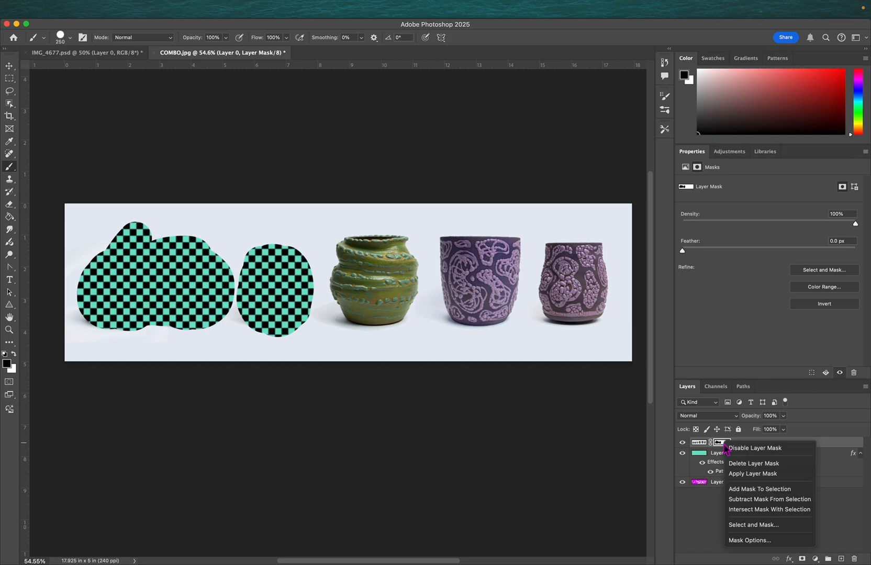
click(746, 464)
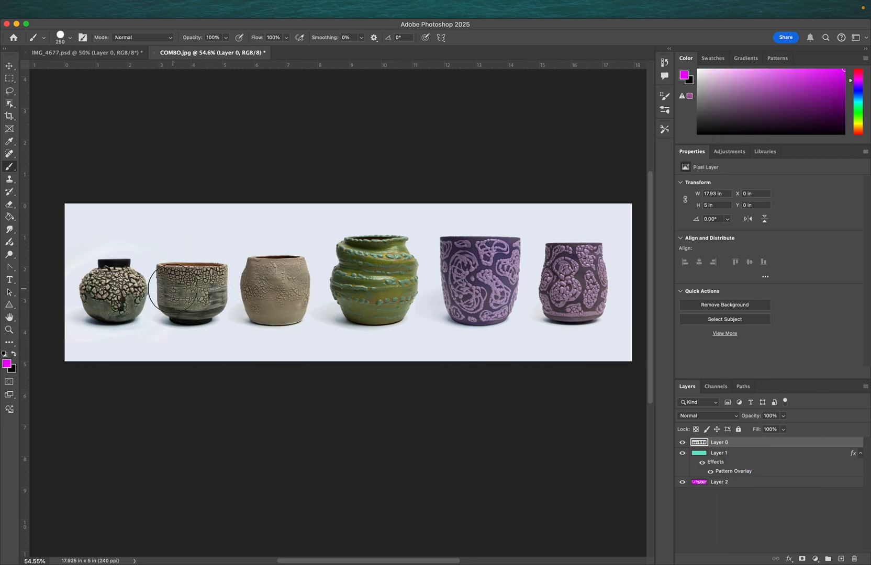
- Enter Quick Mask mode, zoom in on the third pot, and paint an 80 px spot on its right side
key(q)
key(bracketright)
key(bracketright)
key(bracketright)
key(bracketleft)
key(bracketleft)
key(bracketleft)
key(bracketleft)
key(bracketleft)
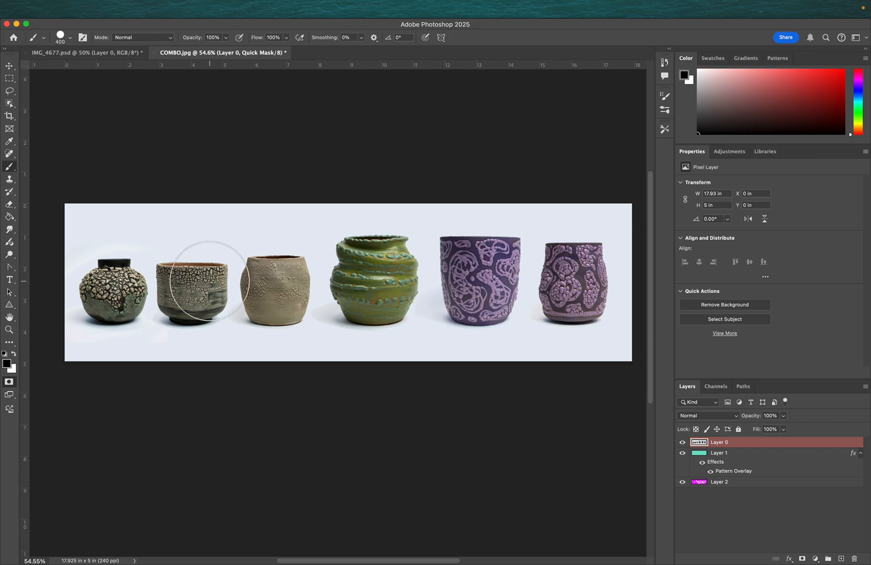
key(super+plus)
key(super+plus)
scroll(210, 281, up, 6)
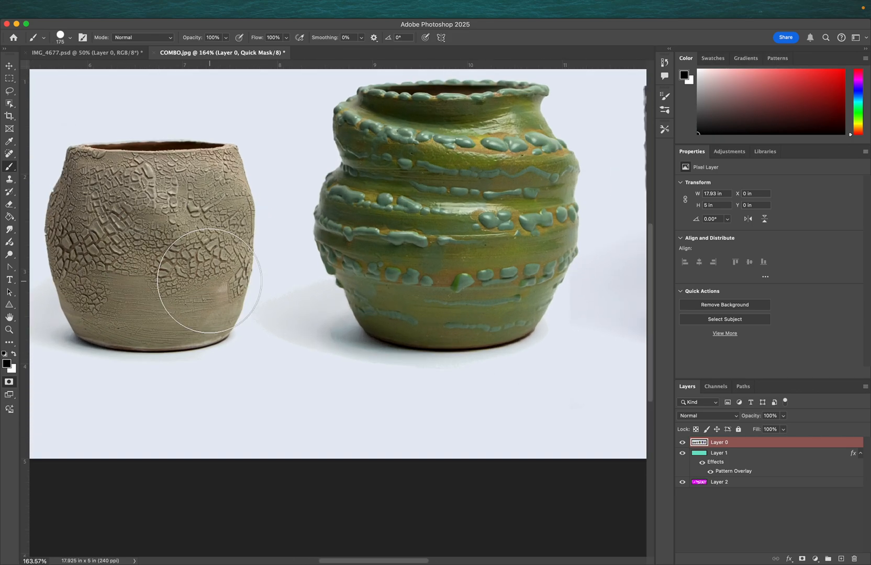
key(bracketleft)
key(bracketleft)
key(bracketleft)
key(bracketleft)
key(bracketleft)
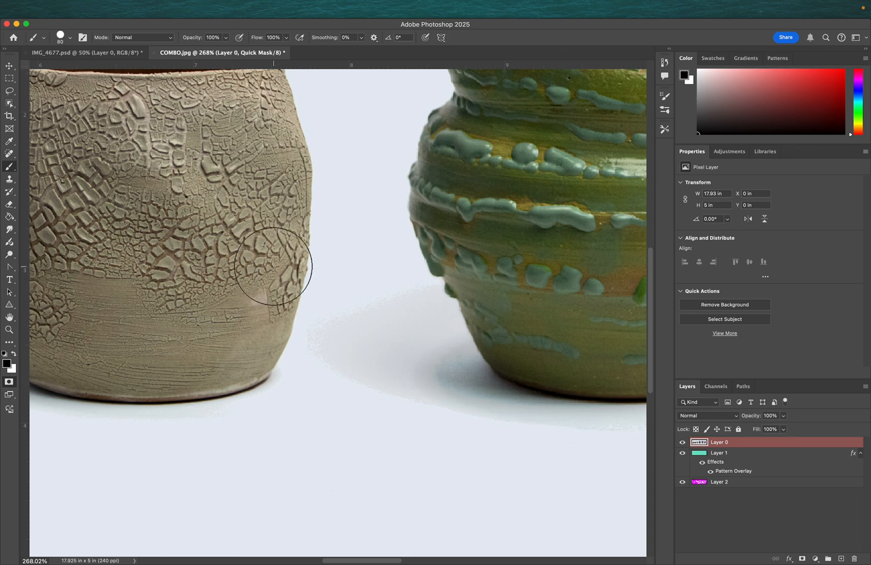
click(273, 268)
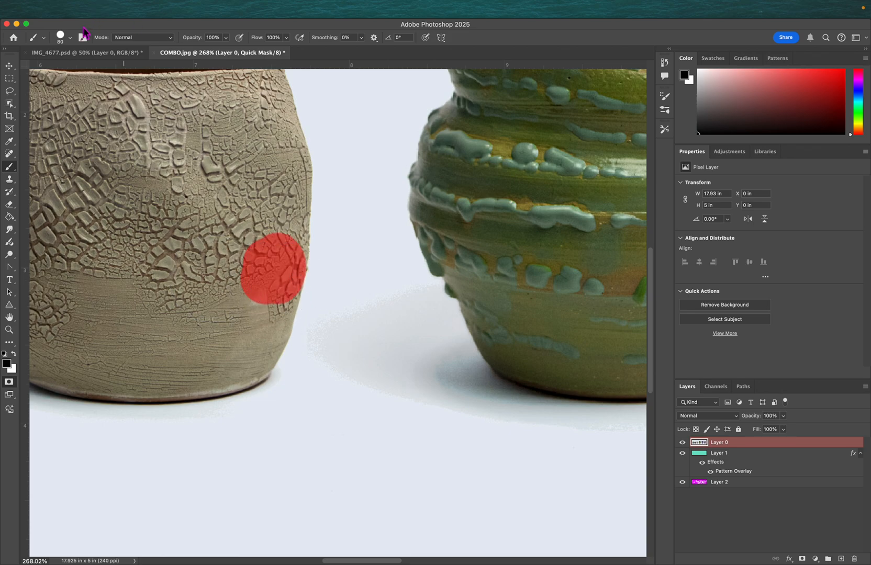
- Use a 100% hardness brush to paint the Quick Mask along the third pot's lower right edge
click(71, 39)
click(117, 90)
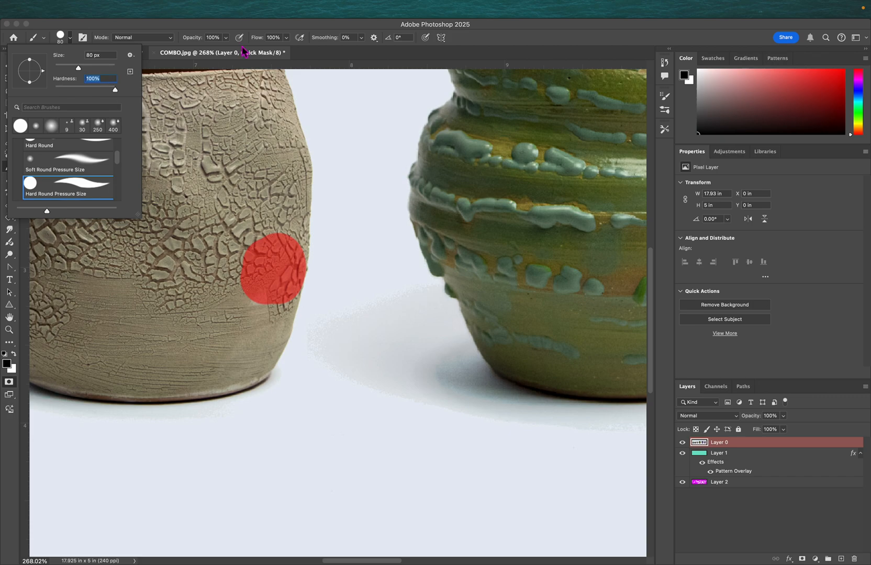
click(224, 29)
mouse_move(287, 255)
mouse_down()
mouse_move(257, 353)
mouse_move(253, 343)
mouse_move(242, 362)
mouse_move(253, 361)
mouse_move(152, 386)
mouse_up()
drag(178, 330, 210, 339)
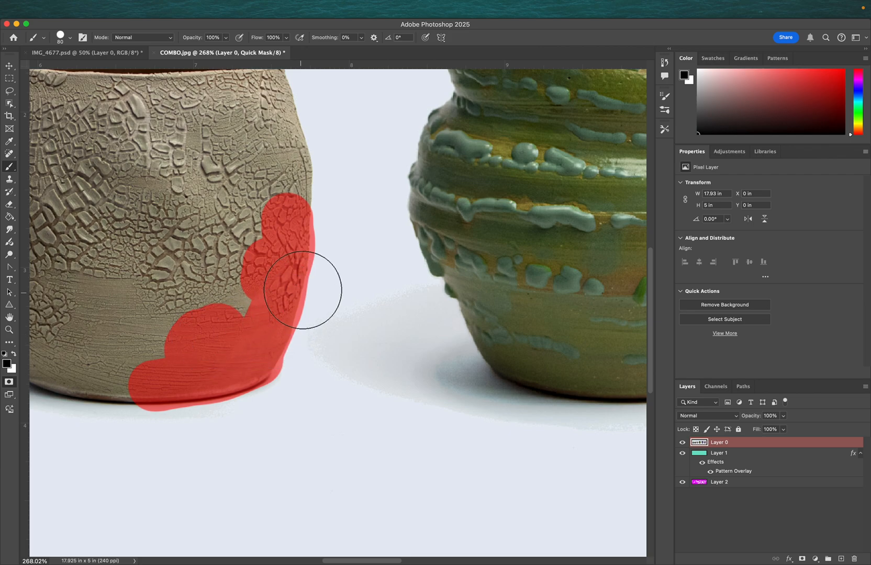
- Erase Quick Mask overflow past the third pot's right edge with a smaller eraser
key(e)
mouse_move(340, 231)
mouse_down()
mouse_move(340, 249)
mouse_move(326, 241)
mouse_move(333, 224)
mouse_up()
key(bracketleft)
key(bracketleft)
key(bracketleft)
key(bracketleft)
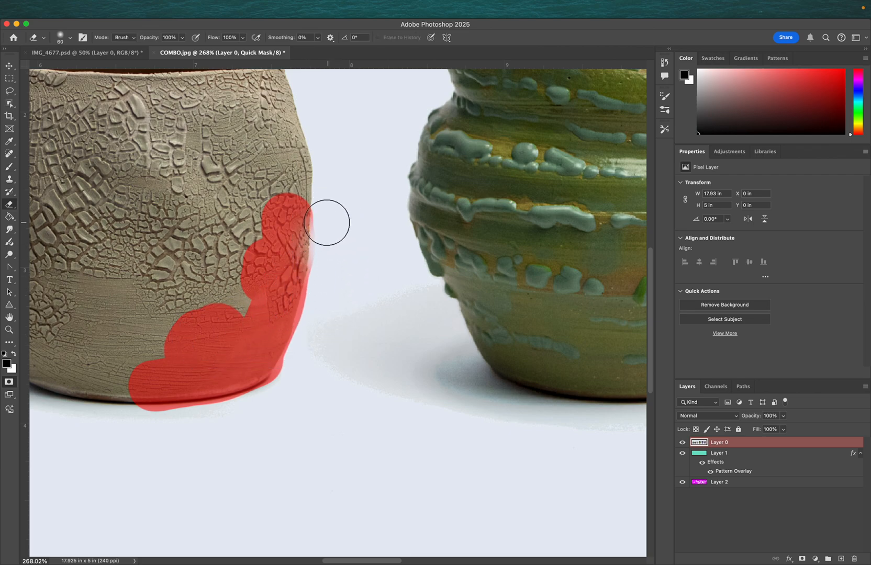
mouse_move(324, 278)
mouse_down()
mouse_move(287, 381)
mouse_move(150, 414)
mouse_move(185, 404)
mouse_up()
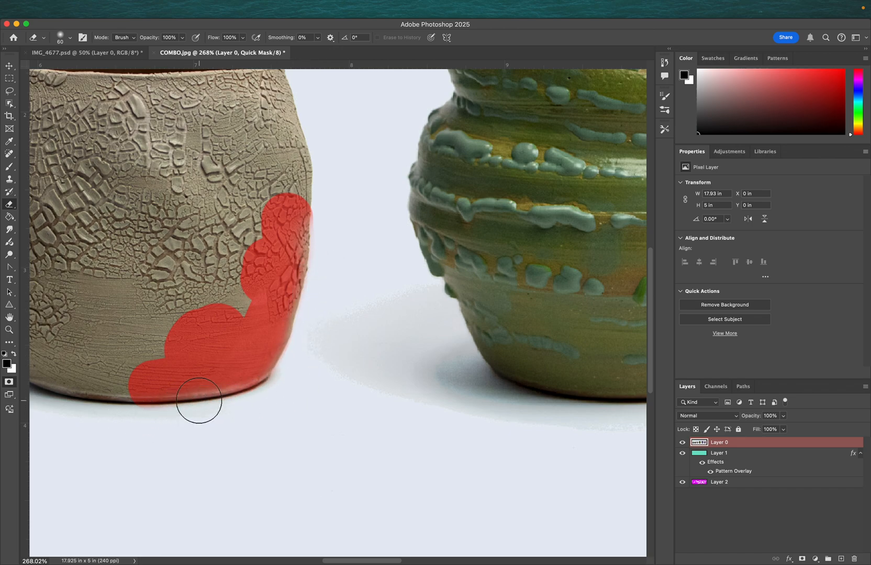
- Turn the Quick Mask into a selection and add it as a layer mask on Layer 0
key(w)
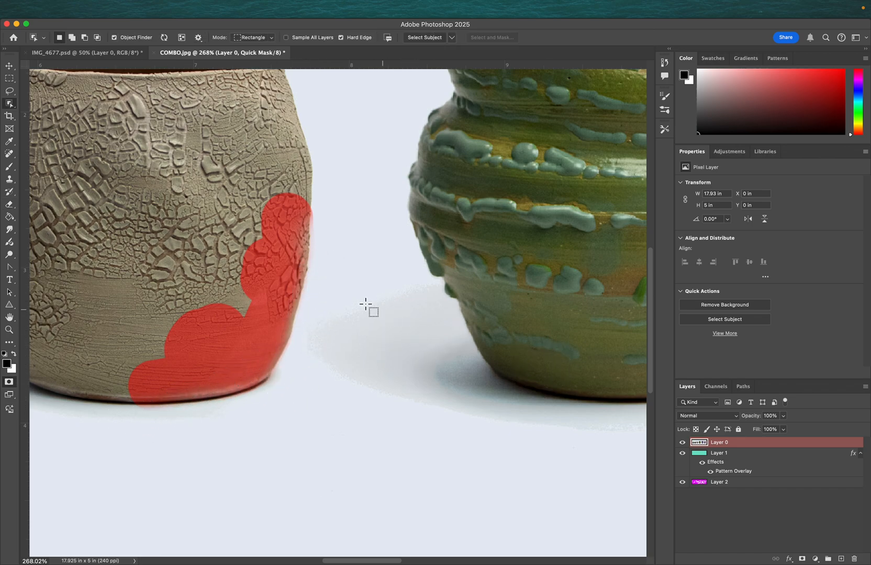
key(q)
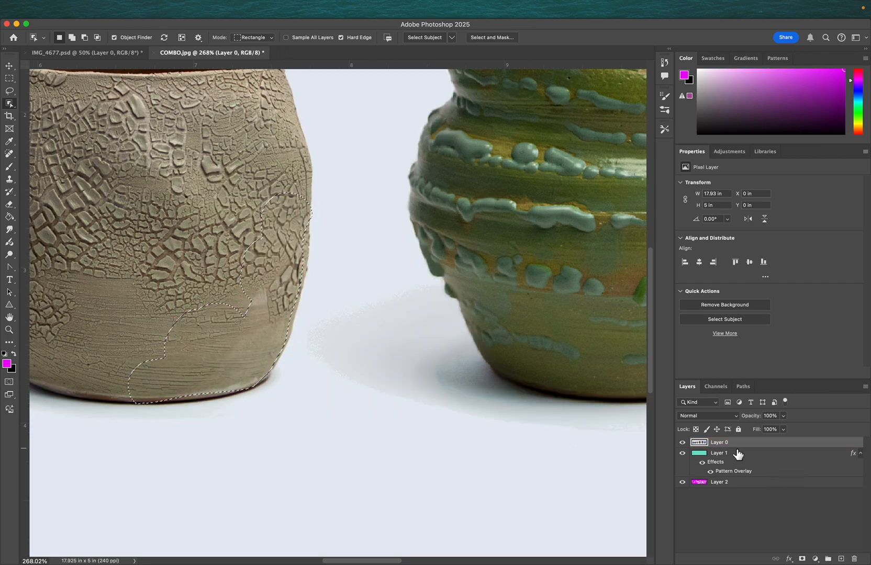
click(802, 559)
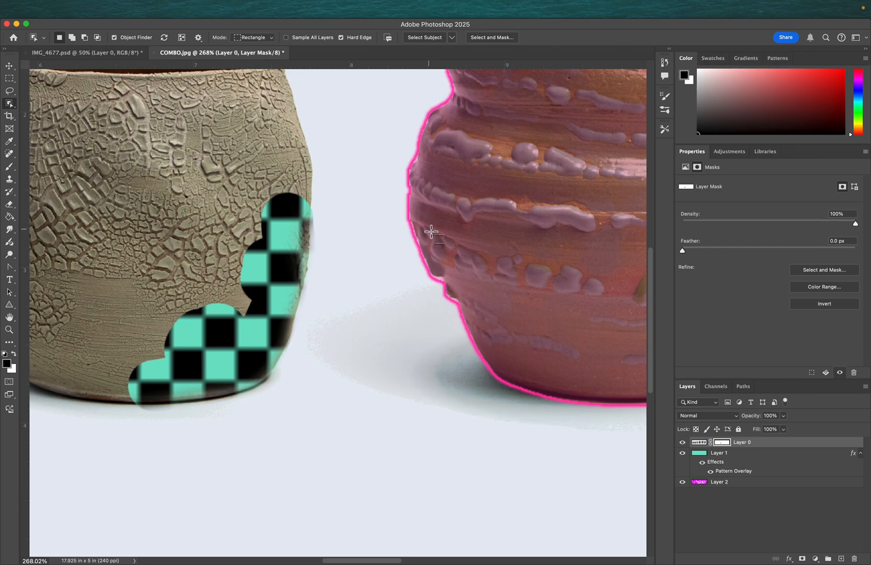
- Delete the layer mask from Layer 0
scroll(405, 283, up, 3)
scroll(405, 283, left, 3)
scroll(402, 281, down, 5)
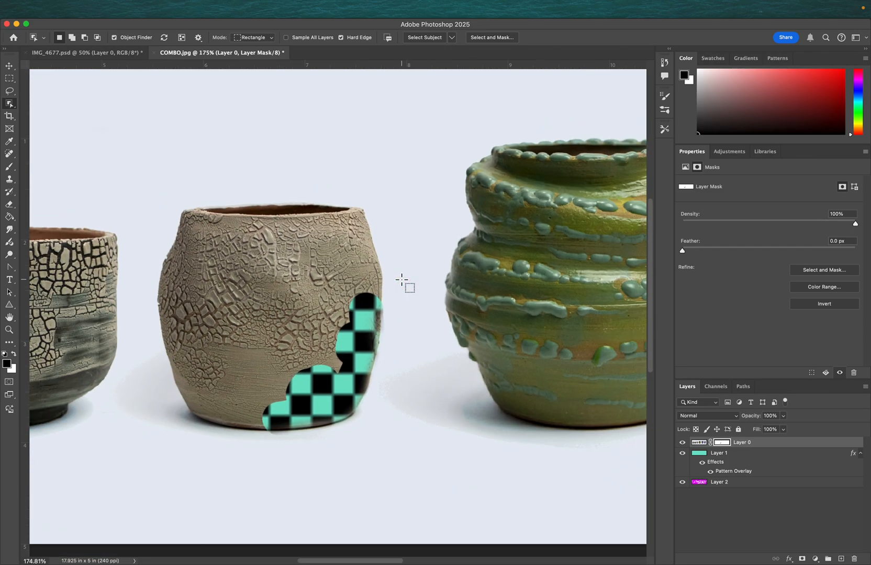
scroll(401, 285, down, 3)
scroll(401, 285, right, 1)
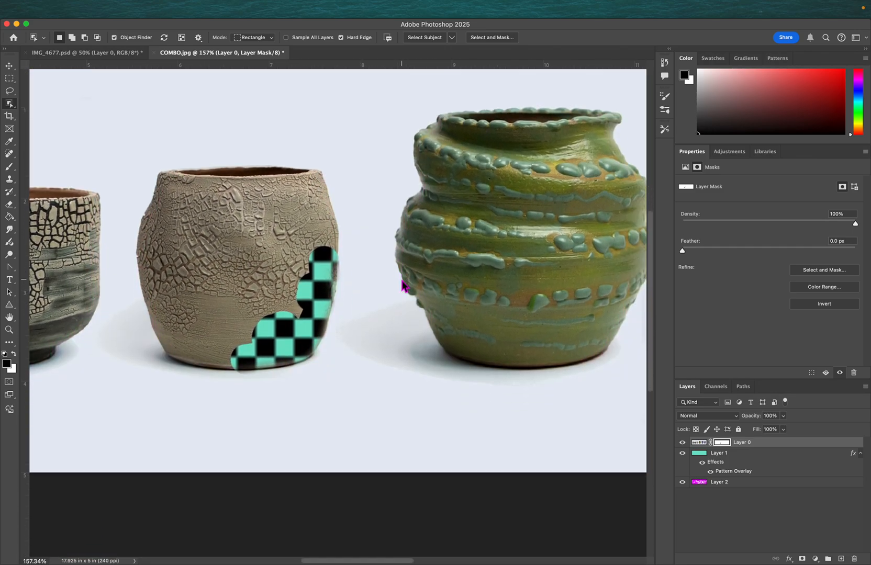
key(v)
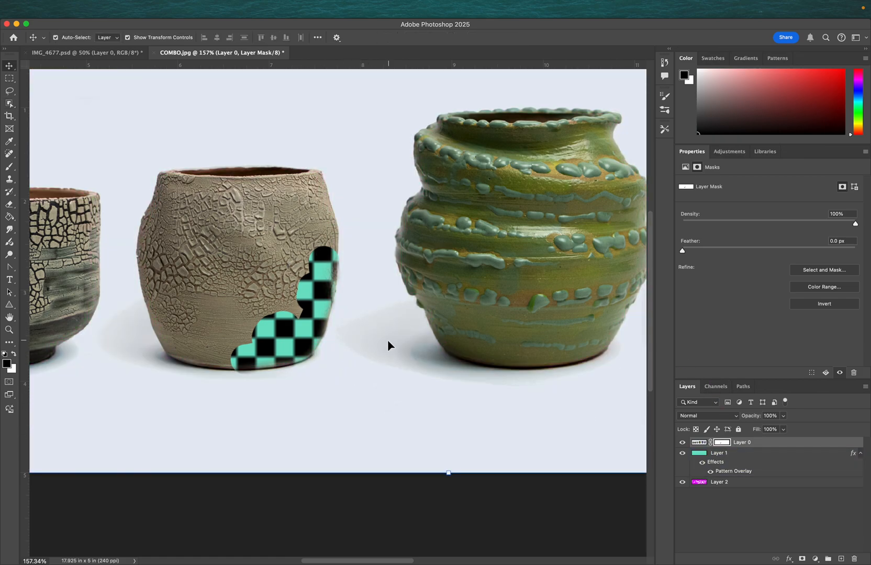
right_click(732, 446)
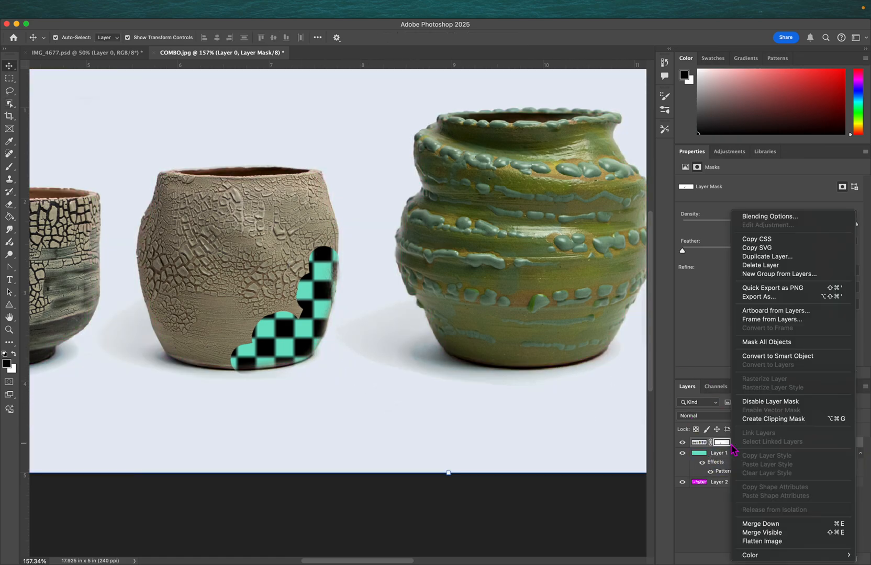
right_click(722, 444)
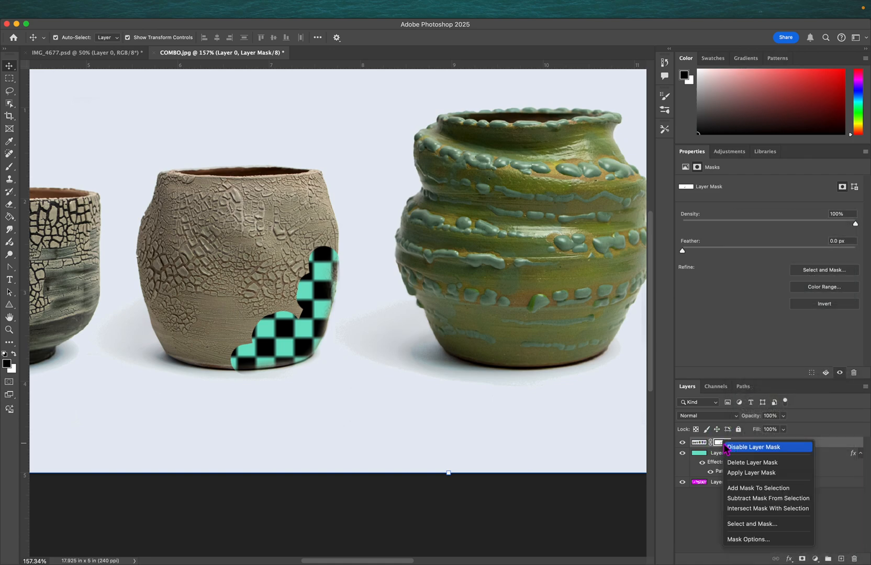
click(759, 464)
- Draw a rectangular marquee selection about 3.61 × 3.16 in around the second pot
scroll(399, 280, down, 5)
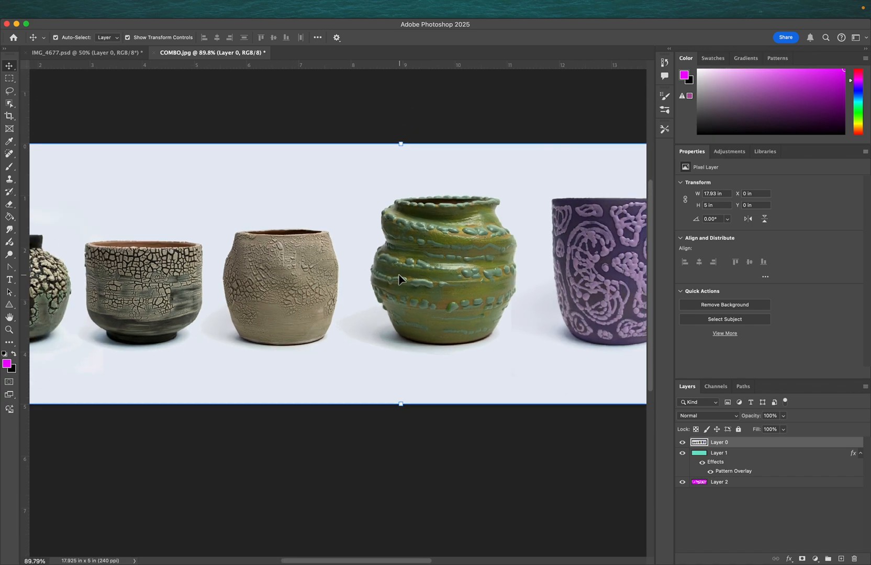
scroll(399, 279, down, 4)
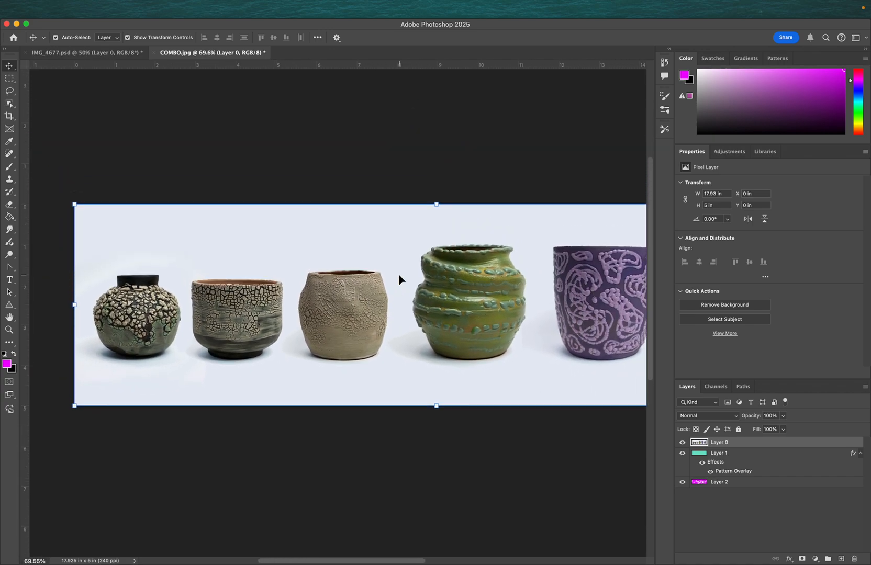
scroll(399, 278, down, 4)
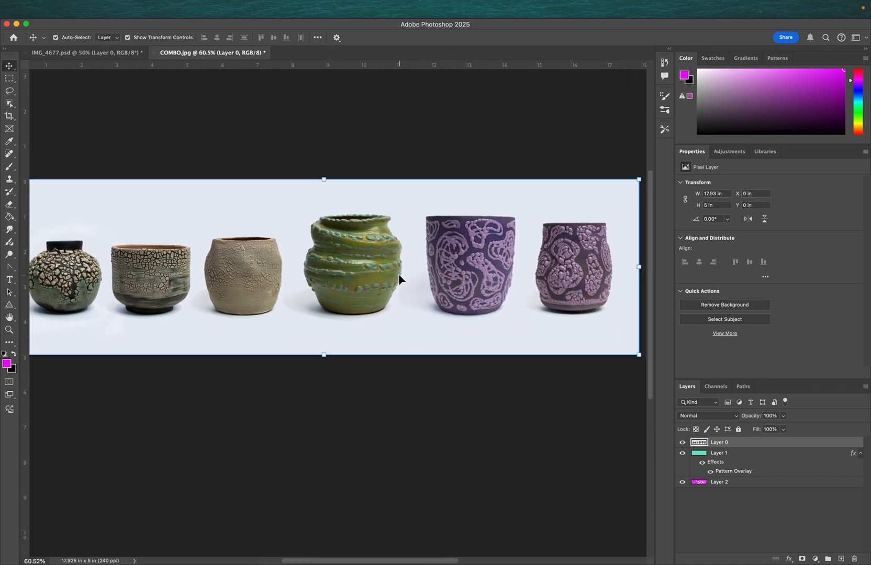
scroll(399, 278, right, 1)
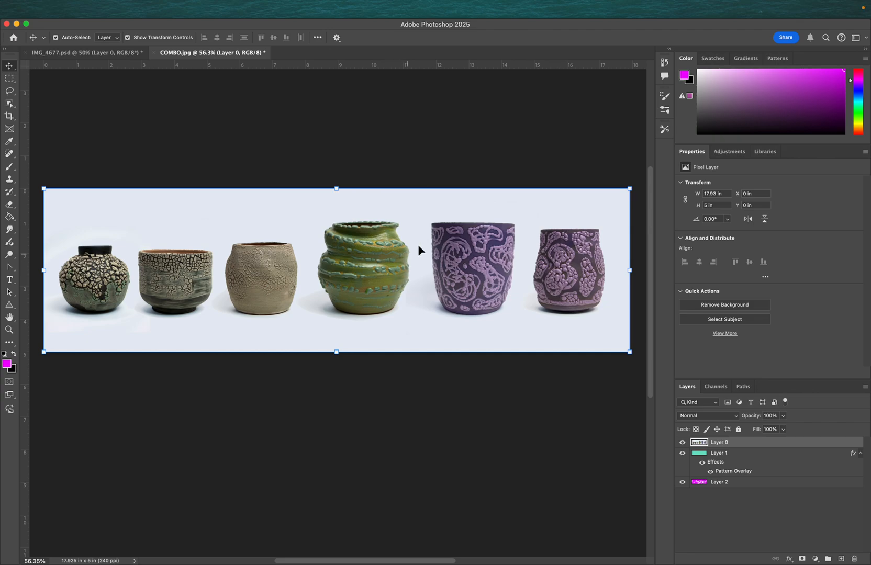
click(10, 81)
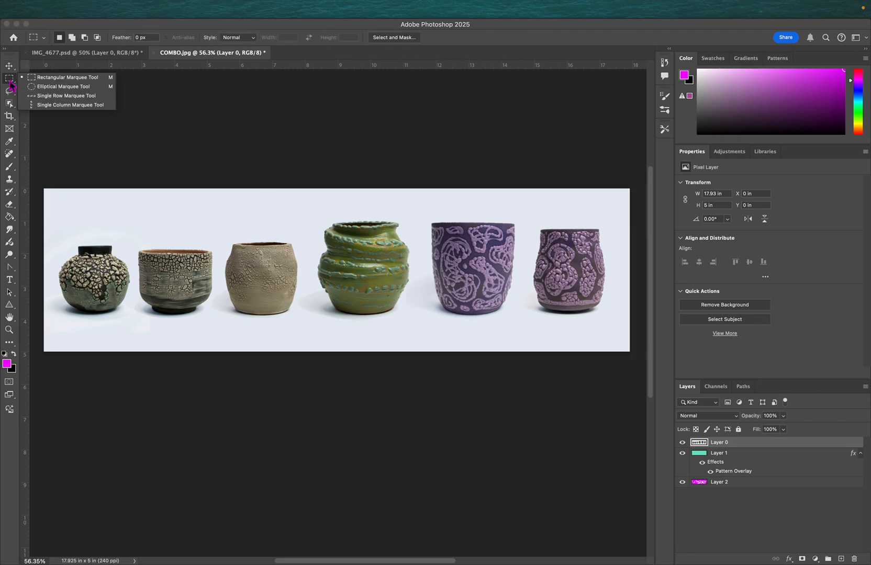
click(61, 79)
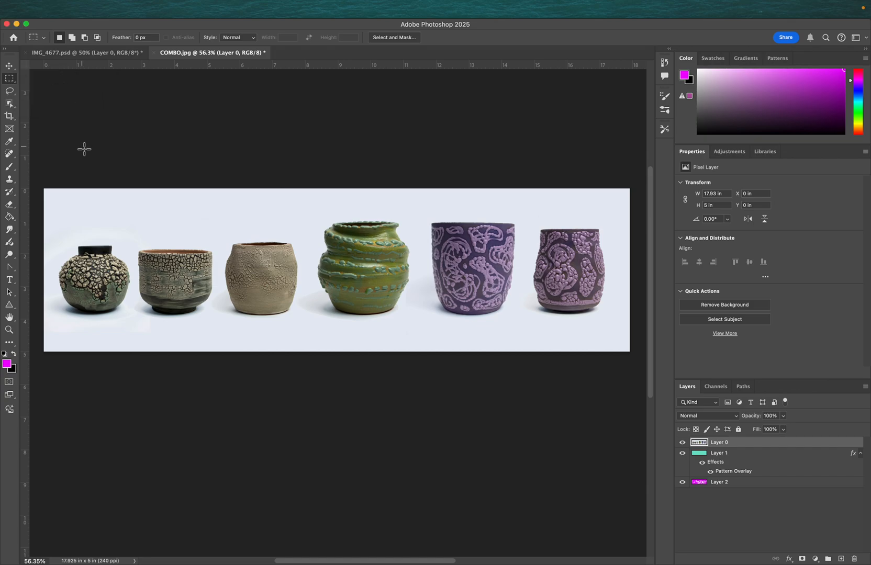
drag(99, 216, 219, 322)
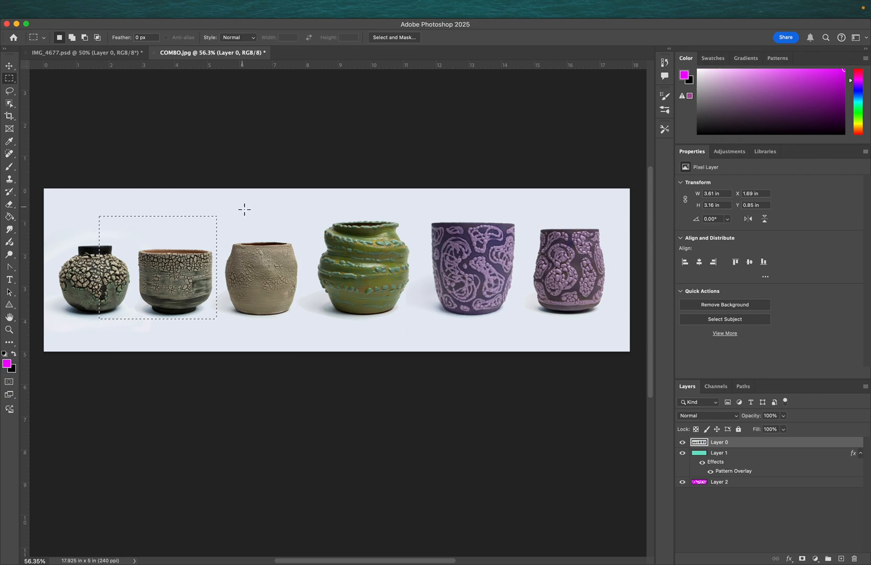
- Add rectangular selections around the third–fourth and fifth–sixth pots, and try masking Layer 0 with them before undoing the mask
drag(244, 218, 396, 332)
drag(441, 205, 582, 335)
click(802, 559)
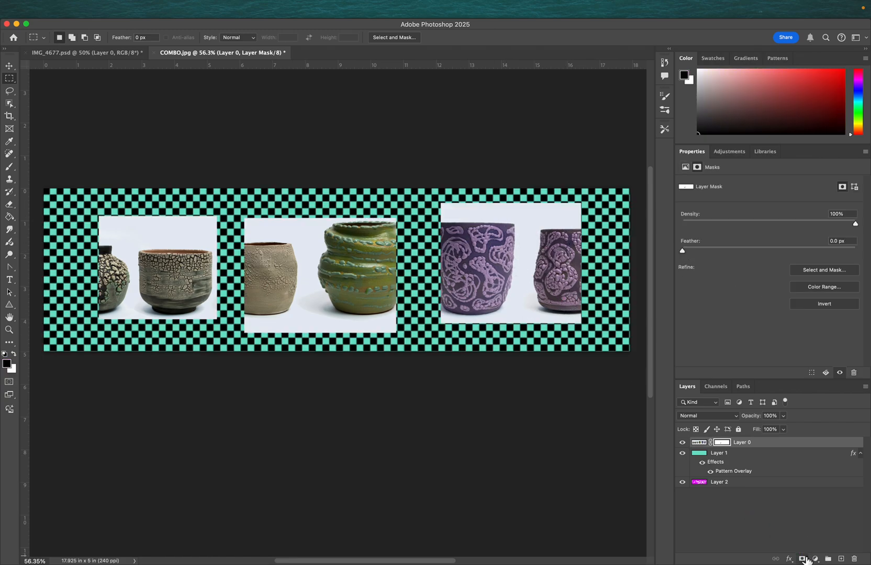
key(super+z)
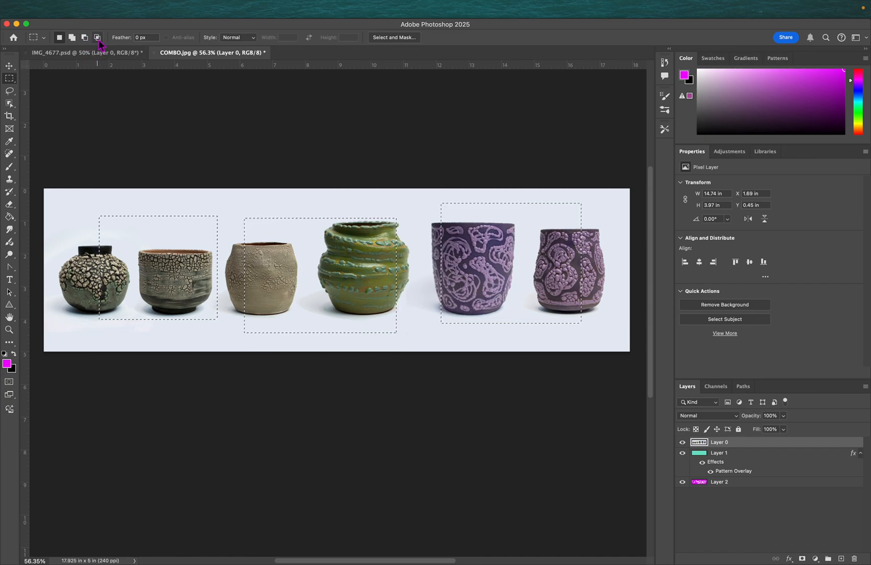
- Switch the marquee to add mode and extend the selection with three more rectangles across the pots
click(73, 38)
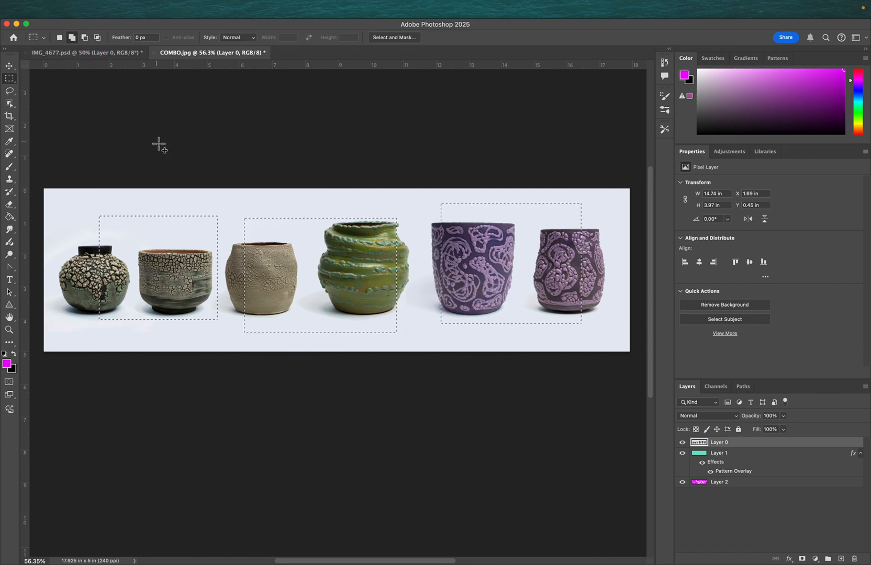
drag(191, 209, 269, 289)
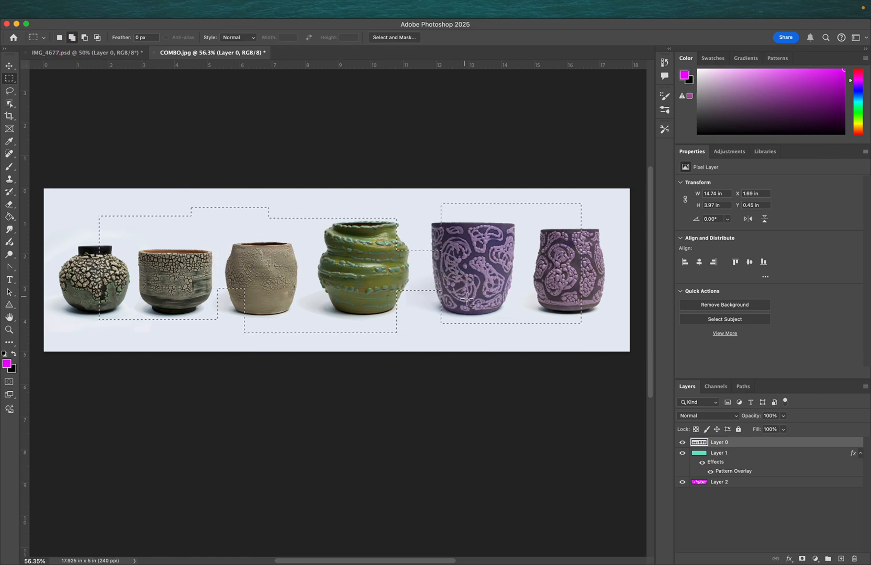
drag(463, 311, 390, 332)
drag(275, 328, 165, 314)
- Switch the marquee to subtract mode and cut several rectangular areas out of the selection
click(85, 37)
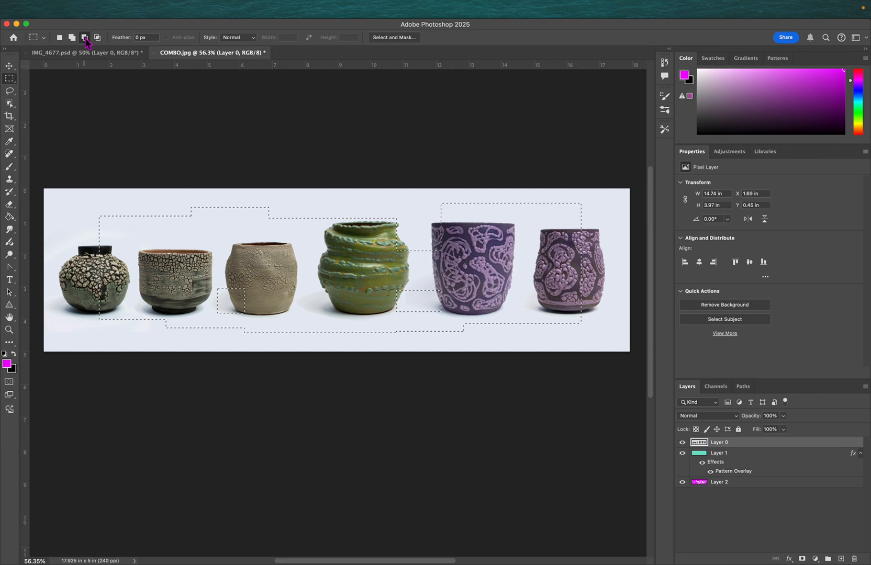
drag(149, 226, 184, 267)
drag(274, 243, 319, 292)
drag(96, 210, 194, 296)
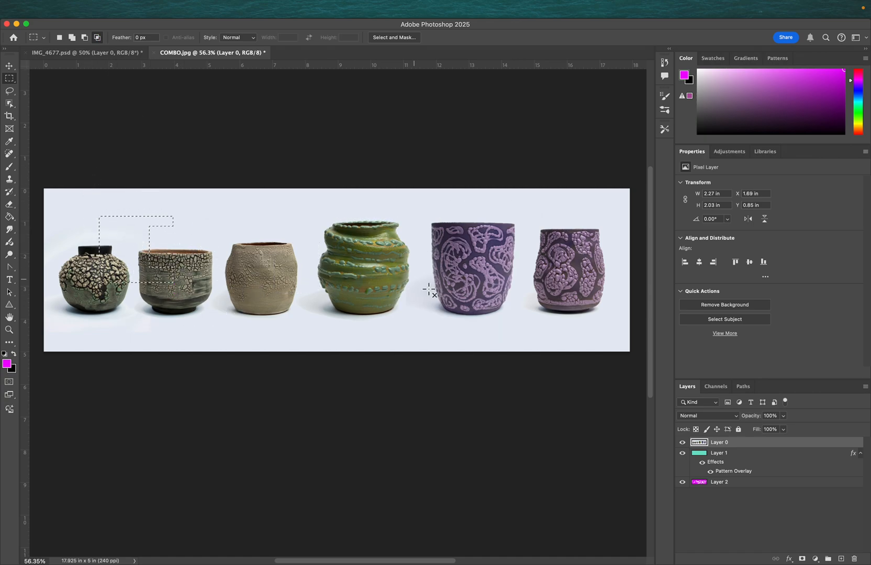
- Add rectangles across the middle and right pots to the selection in add mode
drag(193, 302, 113, 244)
click(71, 37)
drag(123, 226, 369, 308)
drag(353, 243, 555, 258)
drag(342, 275, 546, 310)
drag(497, 223, 592, 322)
drag(326, 308, 519, 332)
- Intersect the selection with a rectangle over the right four pots, then deselect
click(98, 37)
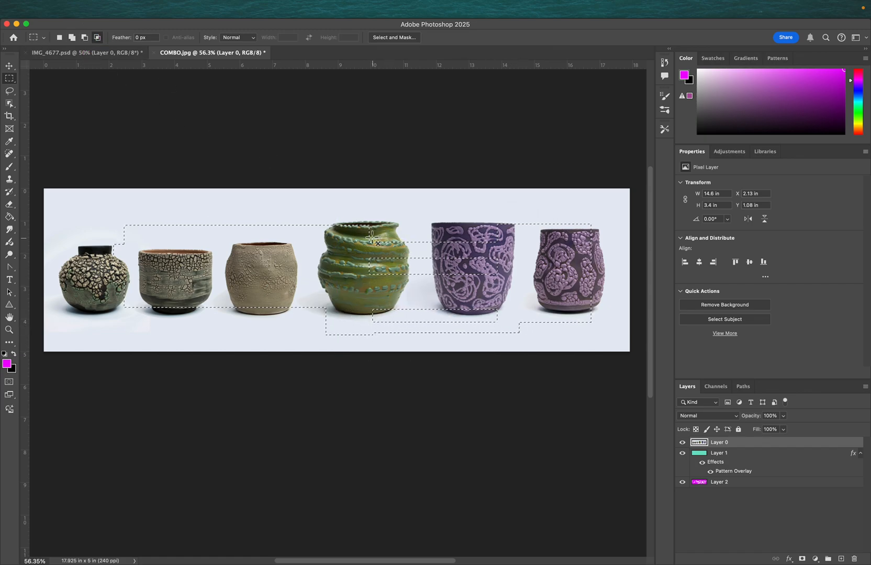
drag(318, 204, 580, 352)
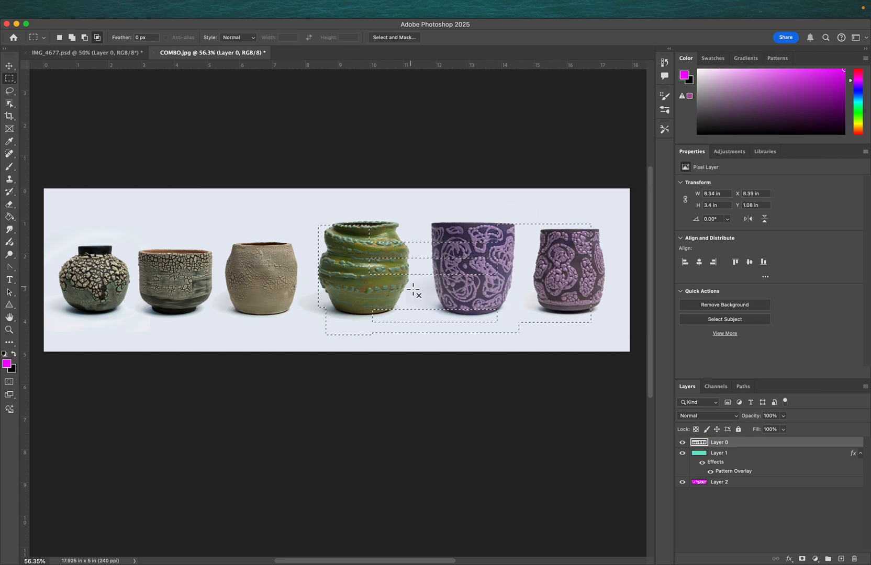
click(286, 264)
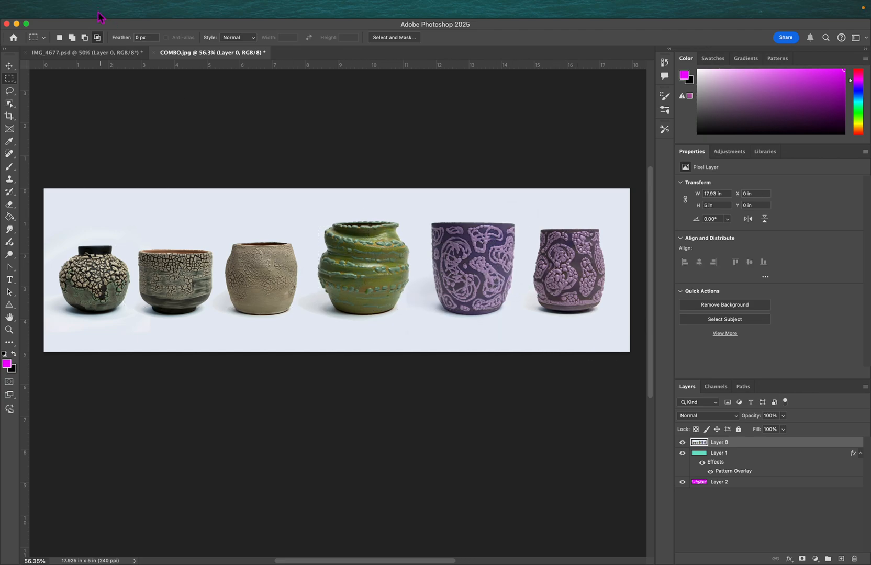
- Switch to the Elliptical Marquee Tool and draw a circular selection about 3.24 × 3.24 in over the third pot
right_click(11, 81)
click(47, 88)
drag(192, 235, 286, 326)
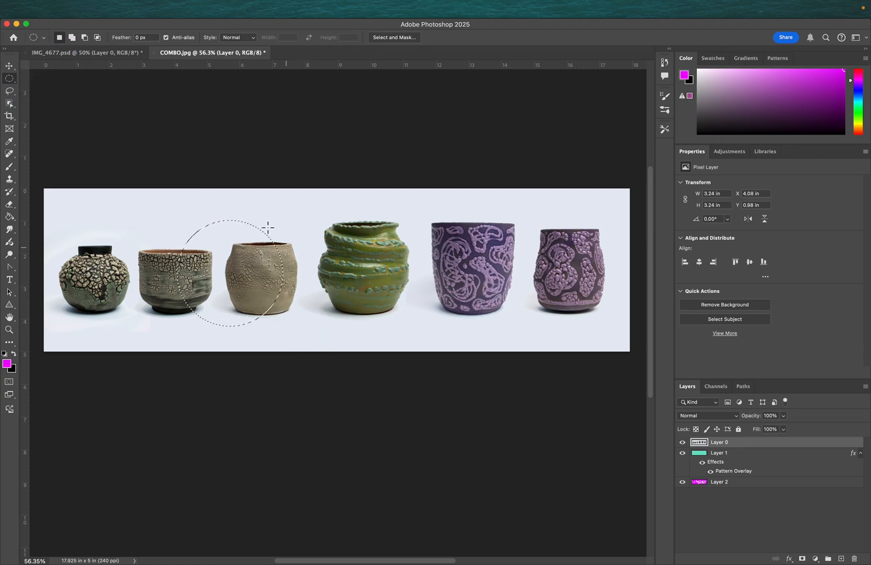
- Subtract from and intersect the elliptical selection with further ellipses, then deselect
click(85, 37)
drag(236, 267, 314, 298)
drag(274, 243, 274, 244)
drag(164, 211, 230, 328)
click(97, 37)
drag(181, 233, 279, 320)
key(super+d)
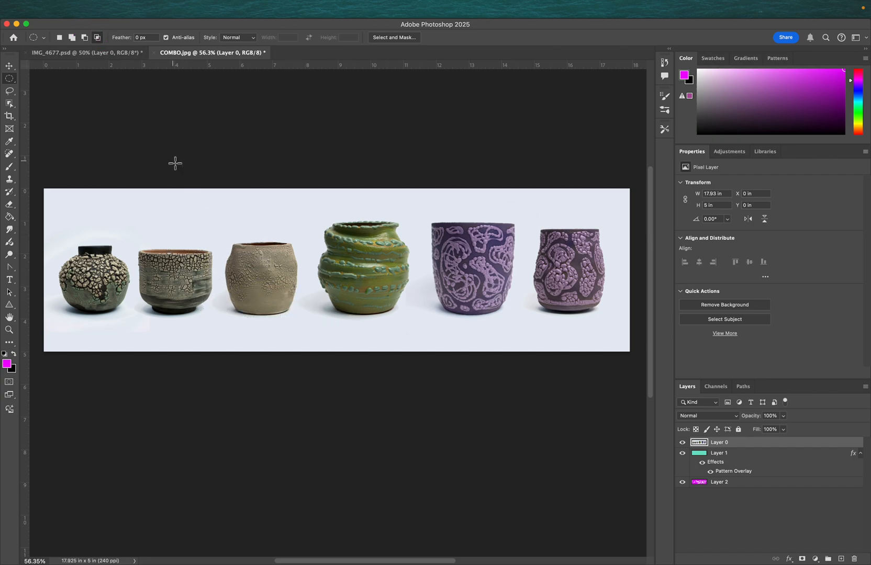
click(71, 37)
key(p)
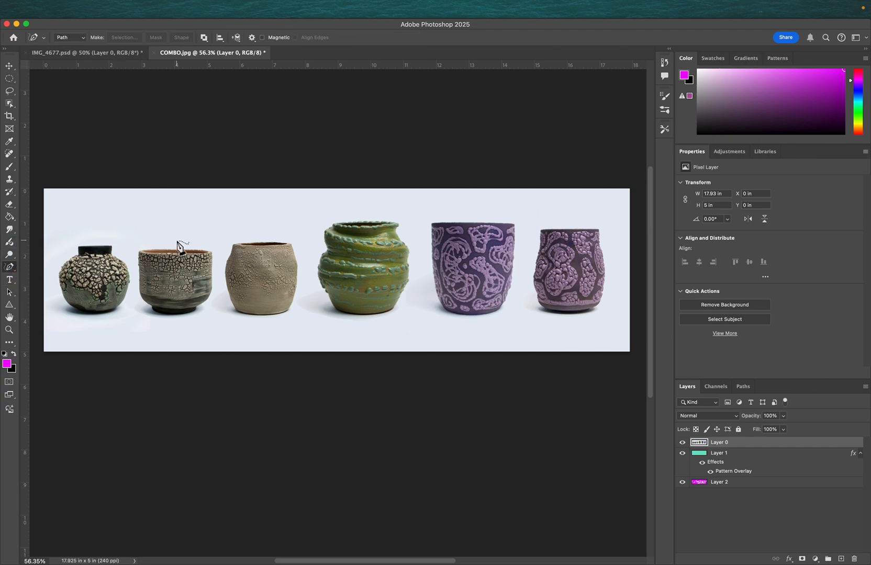
scroll(178, 246, up, 6)
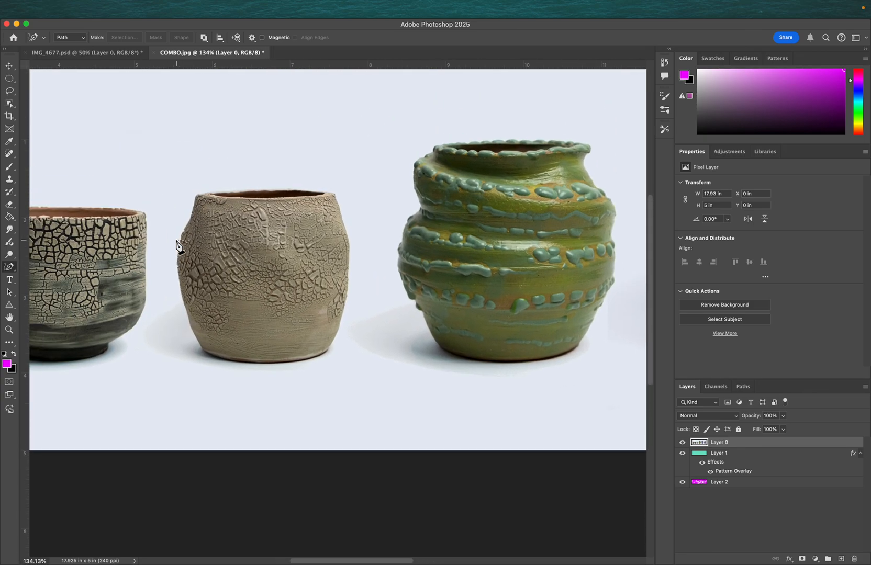
click(203, 192)
key(Return)
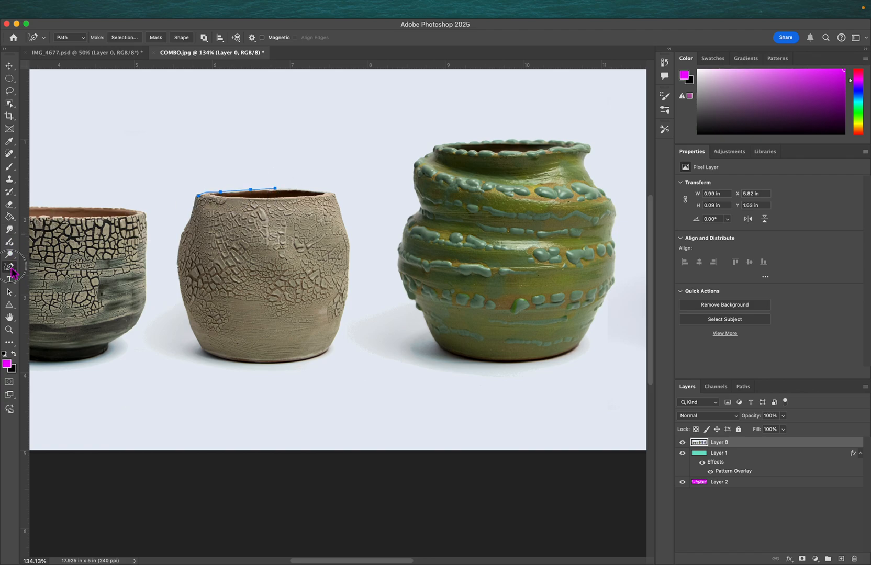
right_click(11, 271)
click(54, 264)
key(BackSpace)
- Draw a closed Pen path from the third pot's rim down its right side and diagonally back to the rim
click(196, 195)
click(219, 191)
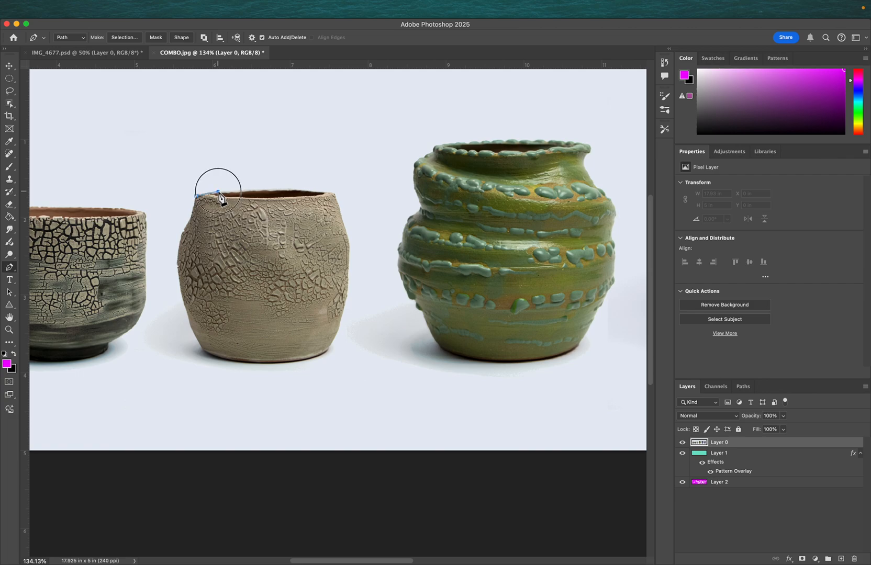
drag(299, 189, 338, 196)
drag(346, 230, 349, 237)
click(349, 270)
drag(350, 274, 348, 280)
drag(340, 330, 338, 337)
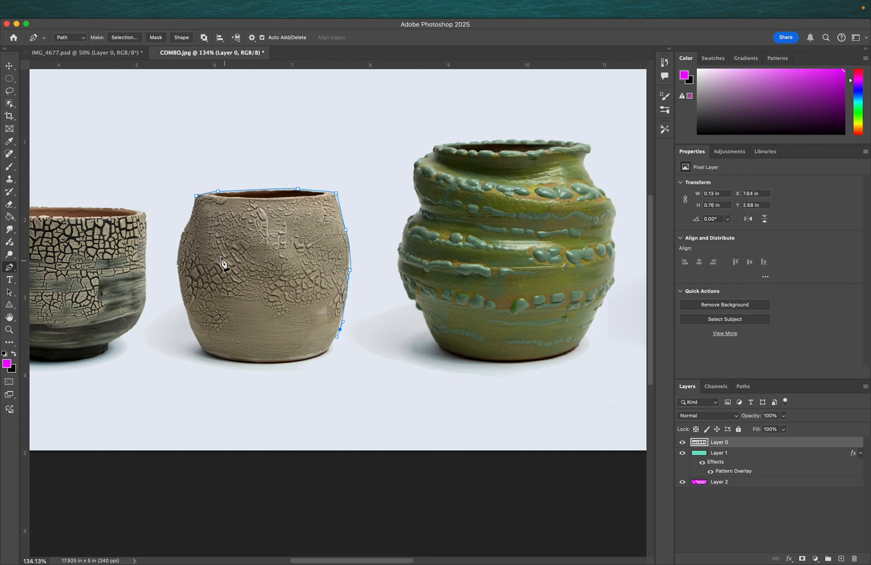
click(196, 196)
- Try converting the path into a selection with 0 pixel feather and then into a mask, undoing each
click(124, 38)
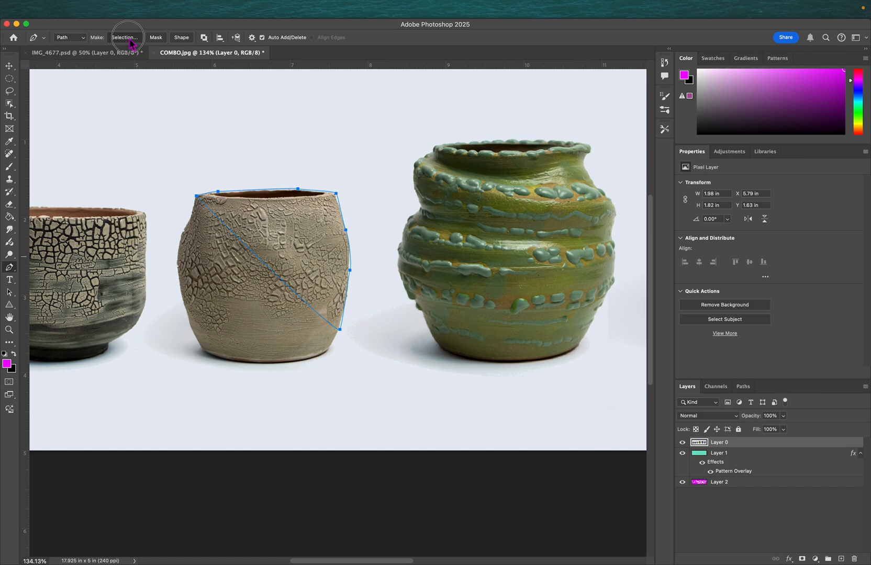
click(489, 248)
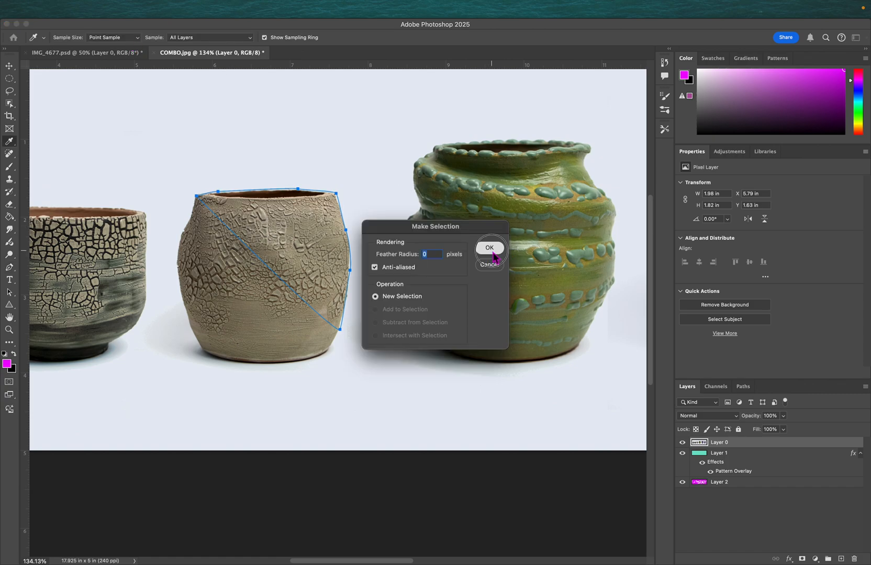
key(super+z)
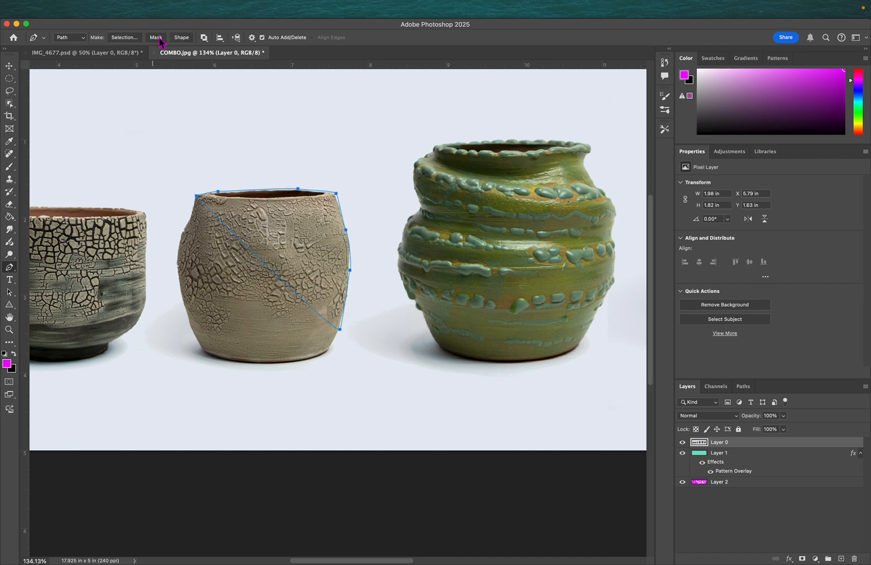
click(156, 38)
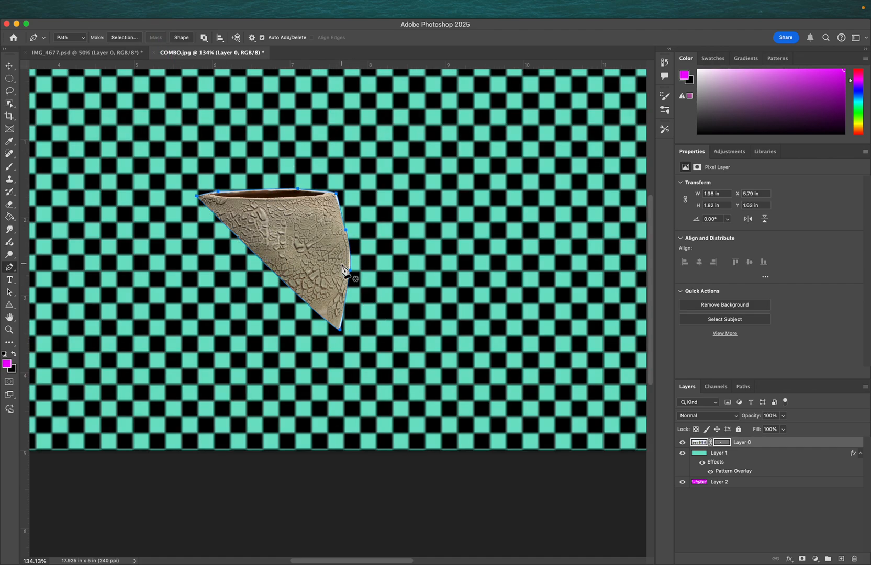
key(super+z)
- Try turning the path into a shape layer, undo it, and delete the path
click(182, 38)
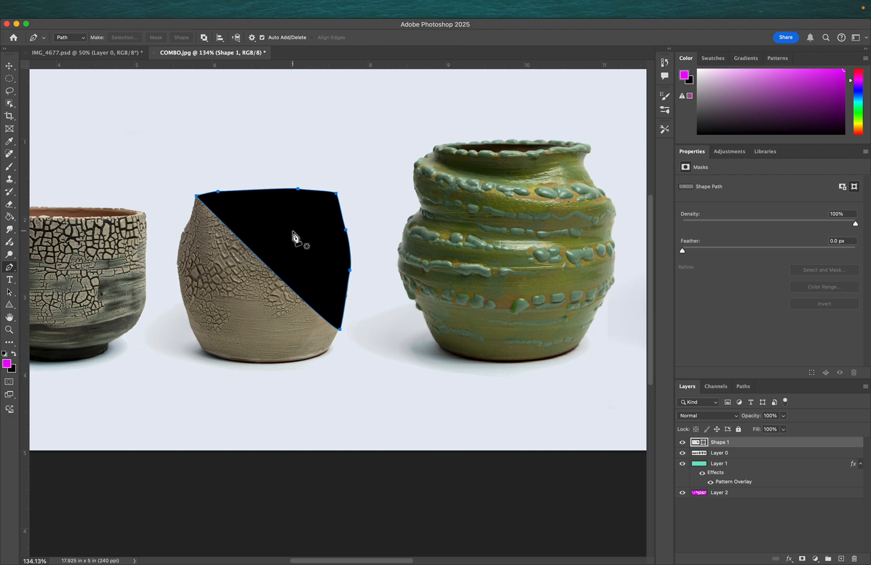
key(super+z)
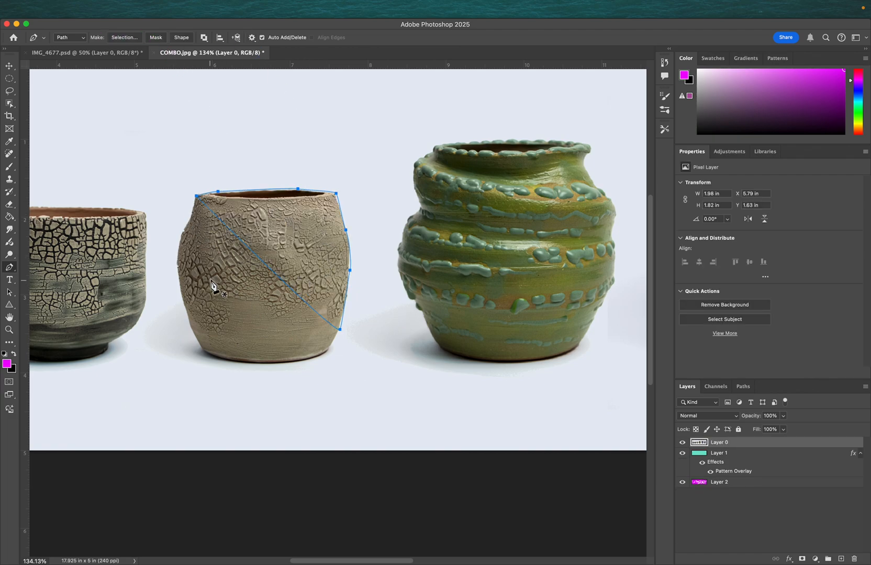
key(Delete)
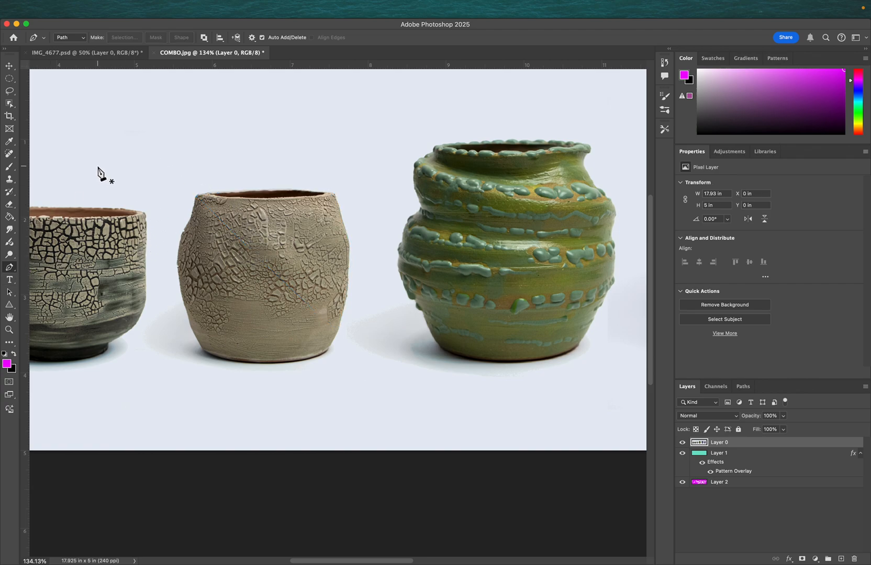
- Switch to the Lasso Tool and draw a freehand selection around the third pot
click(12, 95)
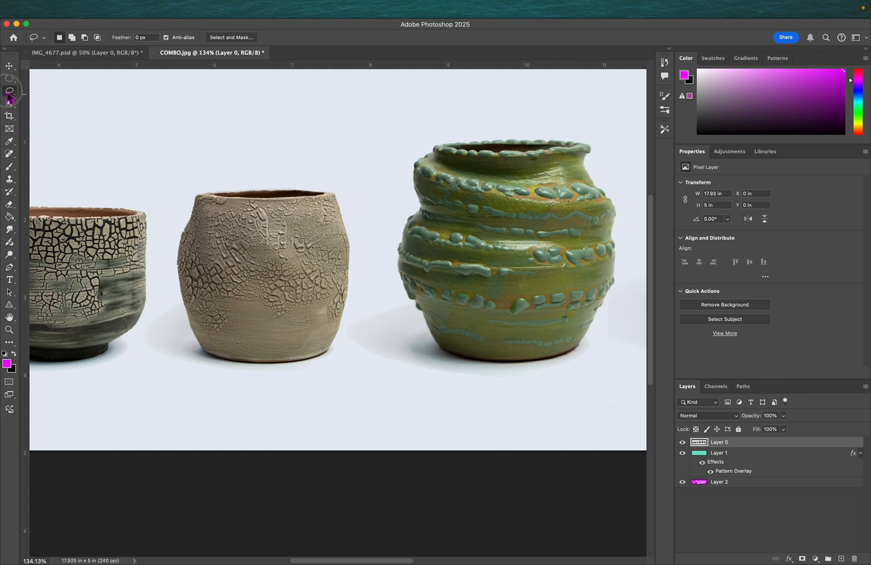
click(9, 97)
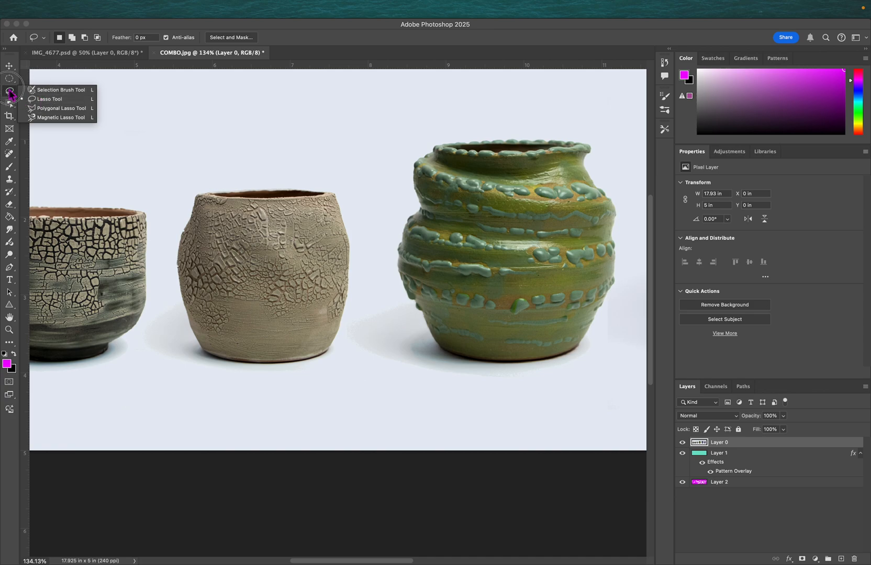
click(51, 100)
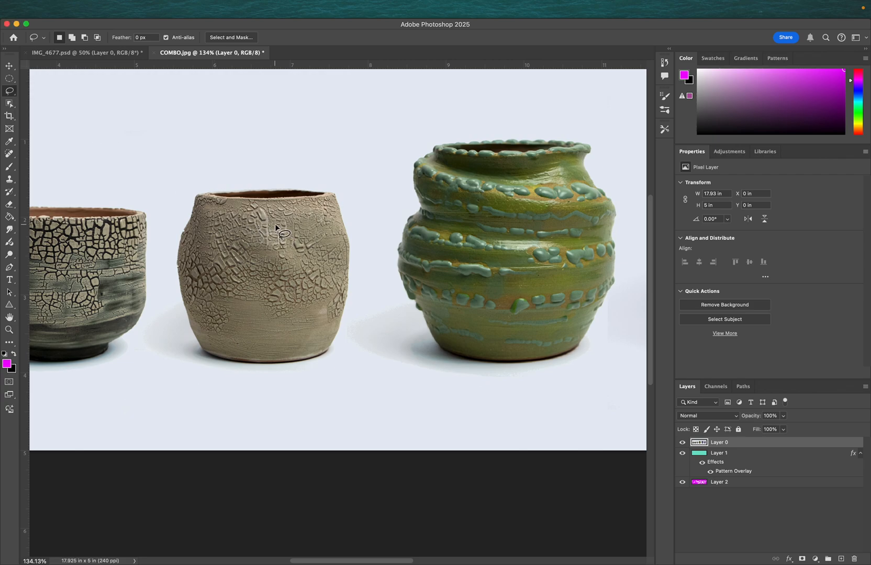
mouse_move(340, 192)
mouse_down()
mouse_move(317, 179)
mouse_move(248, 167)
mouse_move(193, 179)
mouse_move(175, 213)
mouse_move(161, 286)
mouse_move(175, 345)
mouse_move(223, 386)
mouse_move(322, 413)
mouse_move(386, 355)
mouse_move(371, 275)
mouse_move(373, 214)
mouse_move(341, 192)
mouse_up()
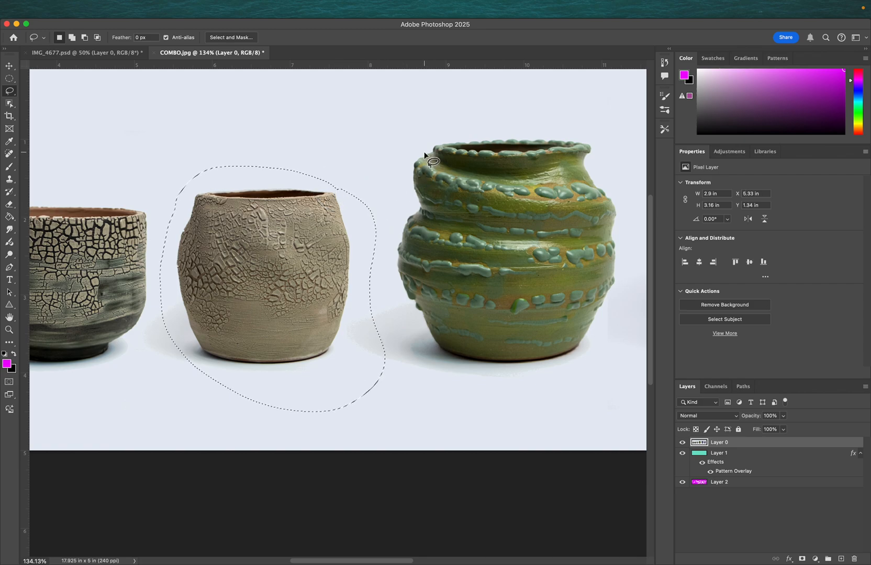
- Add a freehand area toward the fourth pot to the lasso selection and subtract another near the rim
click(71, 38)
mouse_move(311, 212)
mouse_down()
mouse_move(335, 149)
mouse_move(397, 270)
mouse_move(368, 277)
mouse_up()
click(84, 37)
mouse_move(266, 145)
mouse_down()
mouse_move(335, 211)
mouse_move(251, 159)
mouse_up()
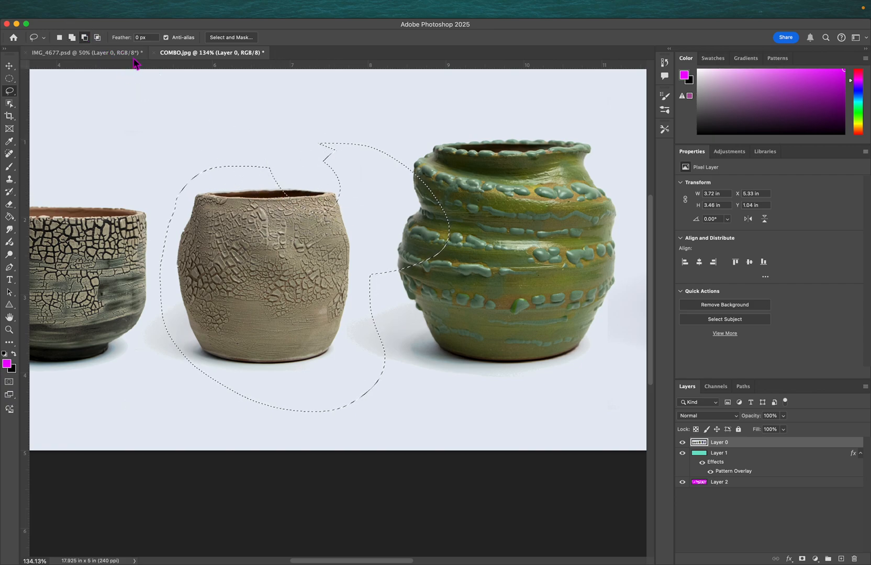
- Switch to the Polygonal Lasso Tool in new-selection mode and deselect the current selection
click(59, 37)
click(14, 95)
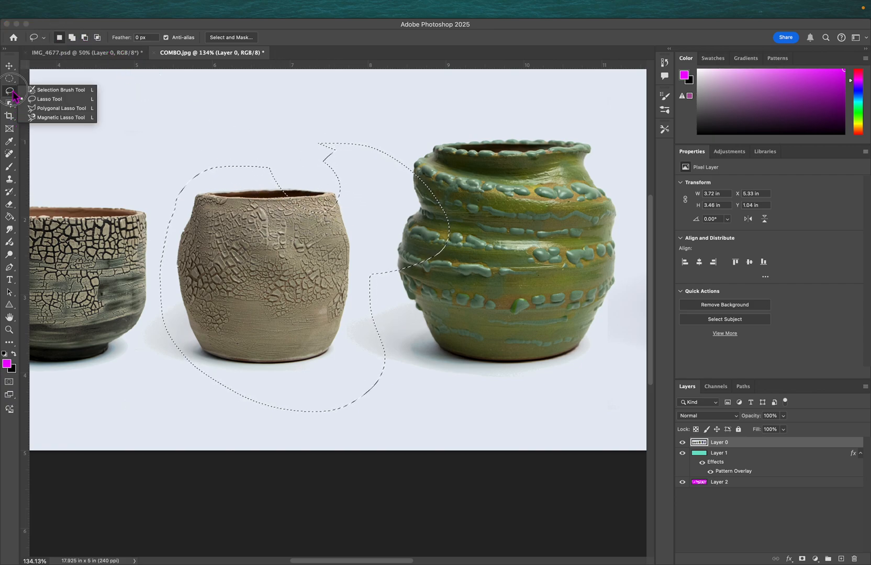
click(52, 108)
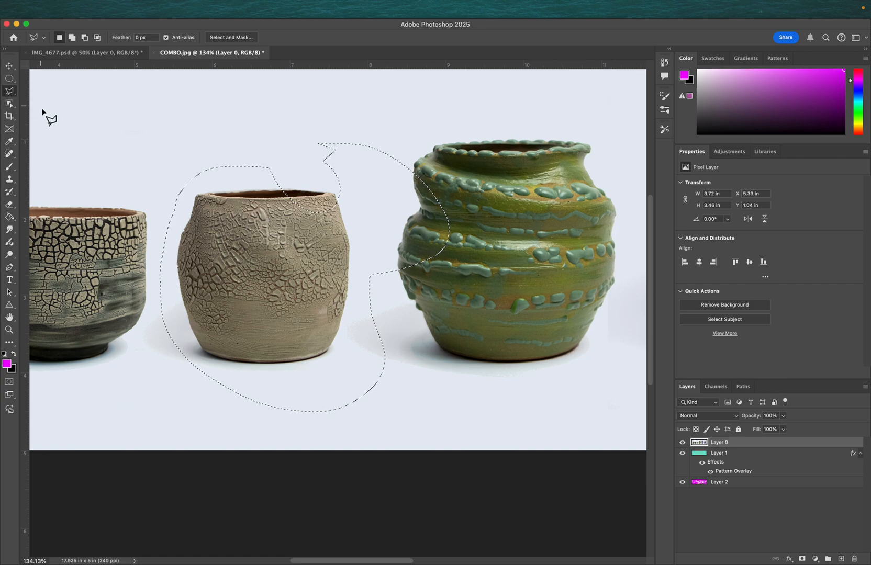
key(super+d)
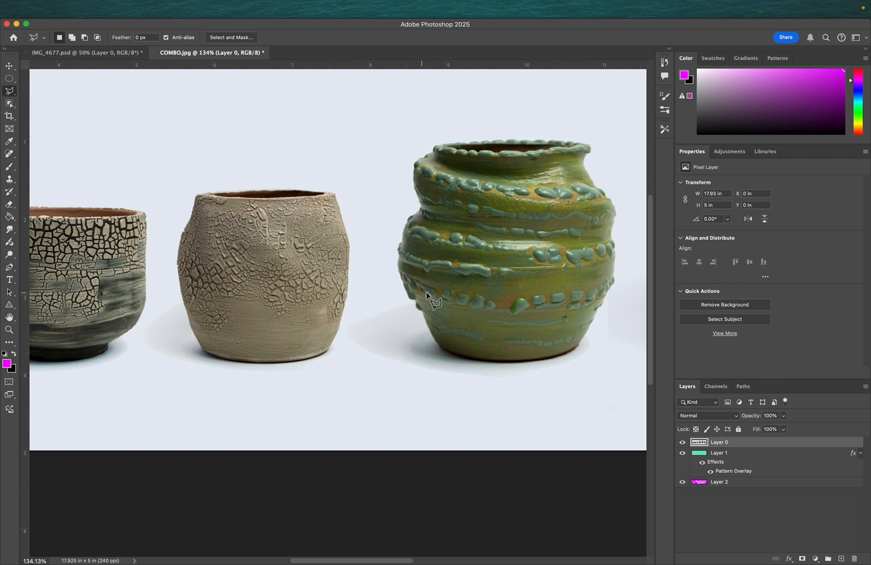
- Draw a polygonal lasso selection diagonally across the third pot, then deselect it
click(192, 192)
click(342, 181)
click(380, 314)
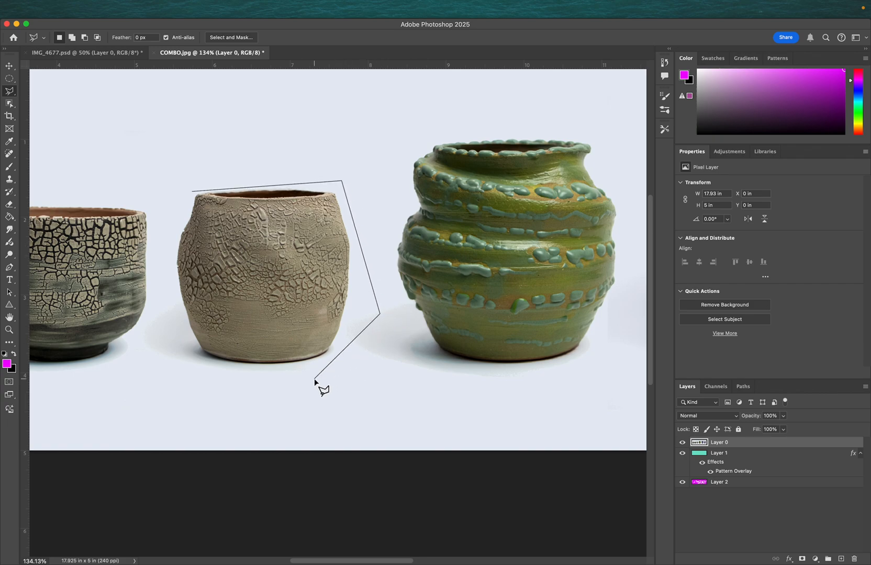
click(290, 398)
click(194, 382)
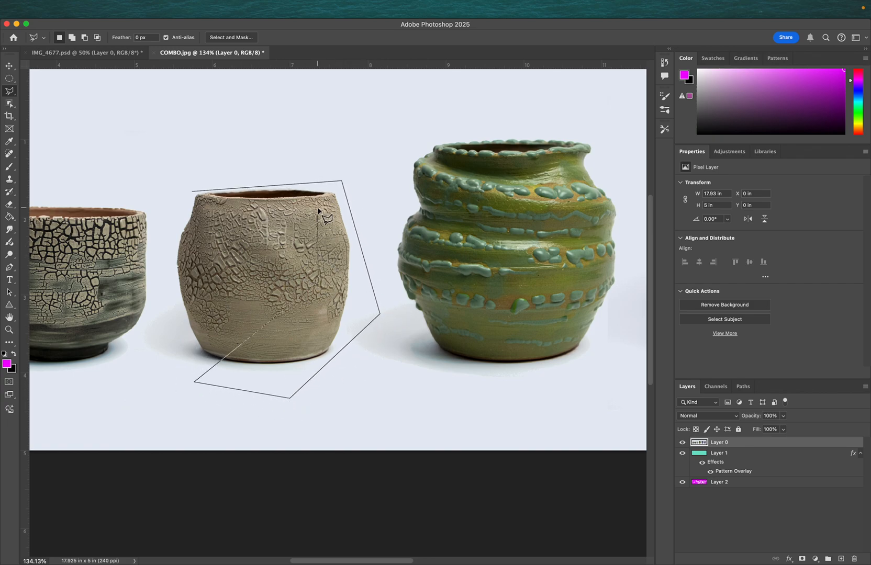
click(193, 193)
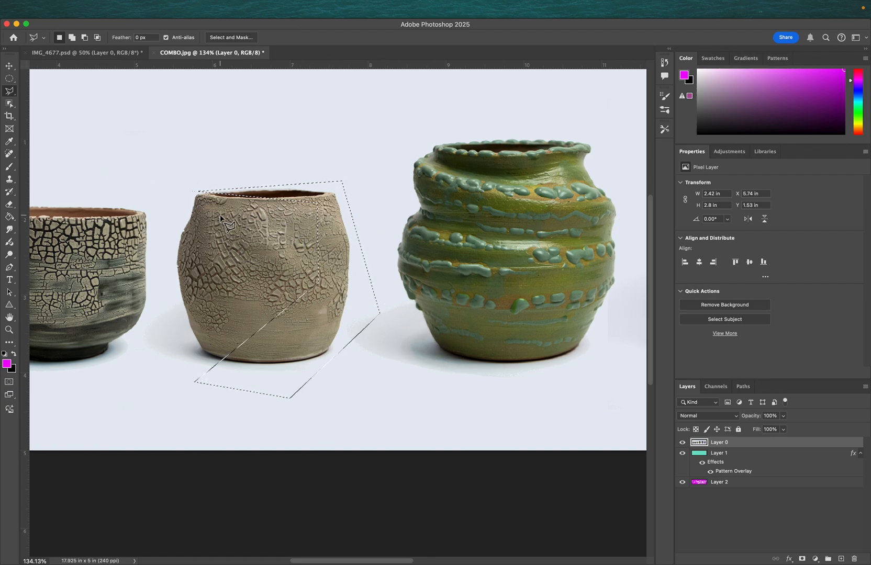
key(super+d)
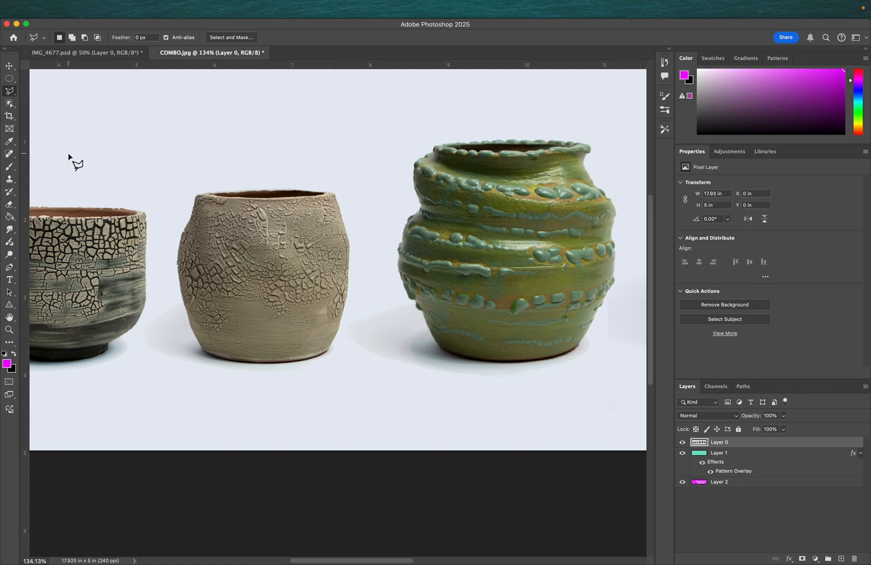
- Switch to the Selection Brush Tool and paint round selections on the second and third pots
mouse_move(10, 91)
mouse_down()
mouse_move(53, 118)
mouse_move(55, 90)
mouse_up()
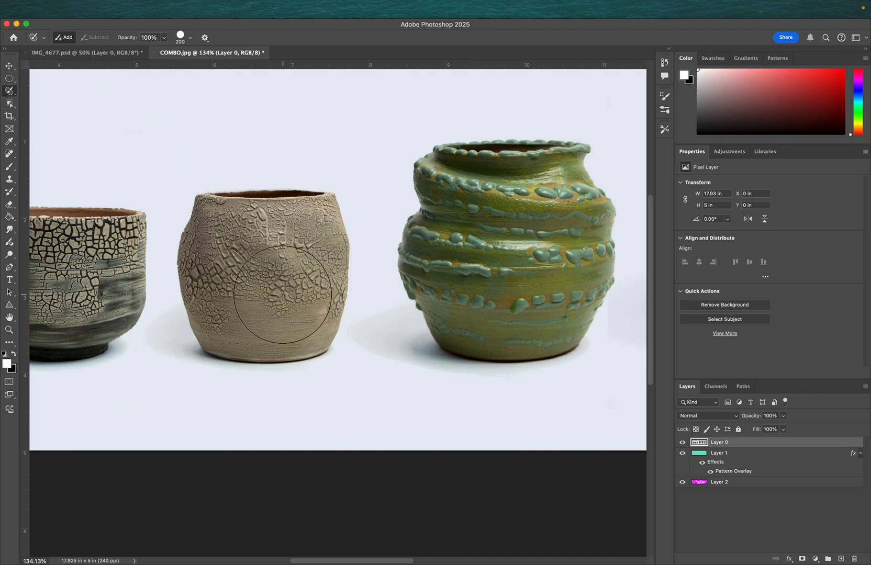
click(263, 259)
mouse_move(263, 259)
mouse_down()
mouse_move(273, 297)
mouse_move(286, 254)
mouse_move(235, 276)
mouse_move(285, 299)
mouse_up()
mouse_move(510, 222)
mouse_down()
mouse_move(497, 248)
mouse_move(556, 277)
mouse_move(529, 219)
mouse_move(504, 270)
mouse_move(555, 253)
mouse_move(524, 227)
mouse_up()
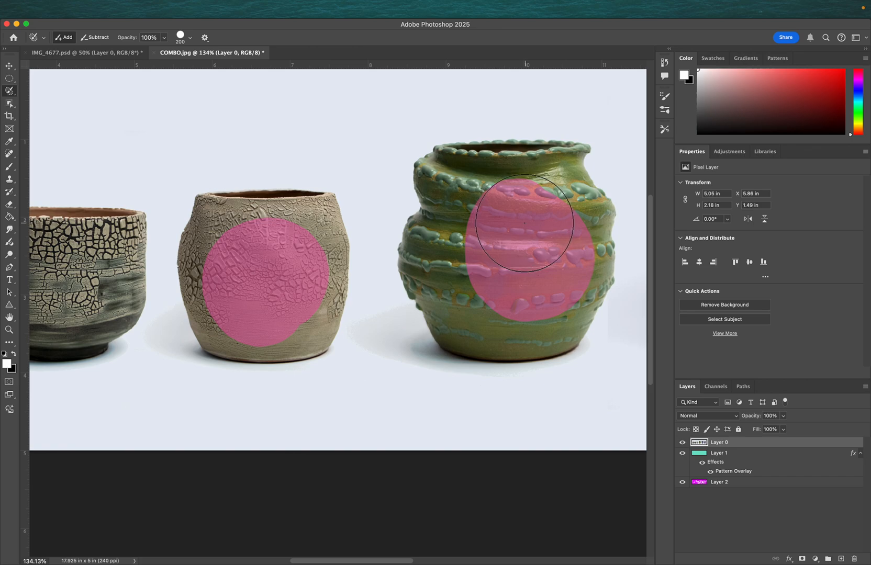
- Add a layer mask from the brushed selection, then undo the mask and a stray brush stroke
click(803, 559)
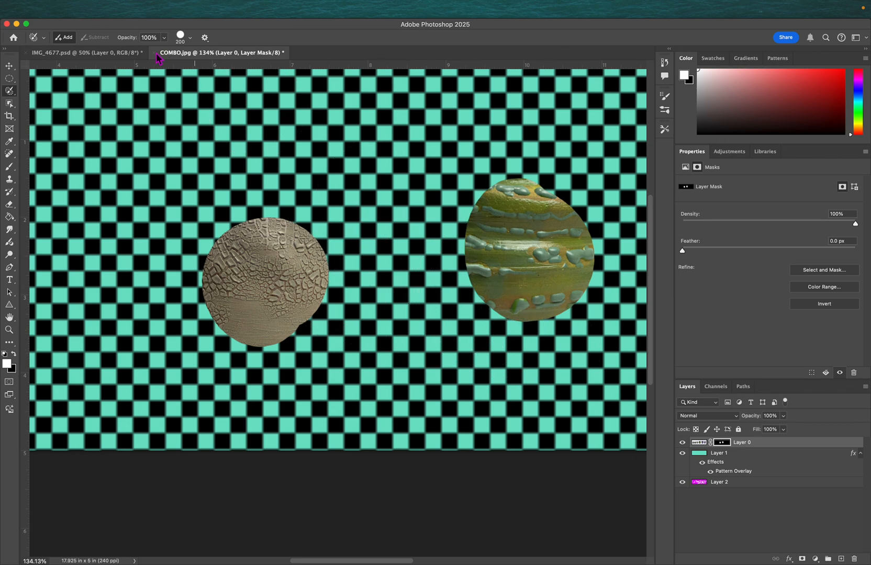
click(200, 189)
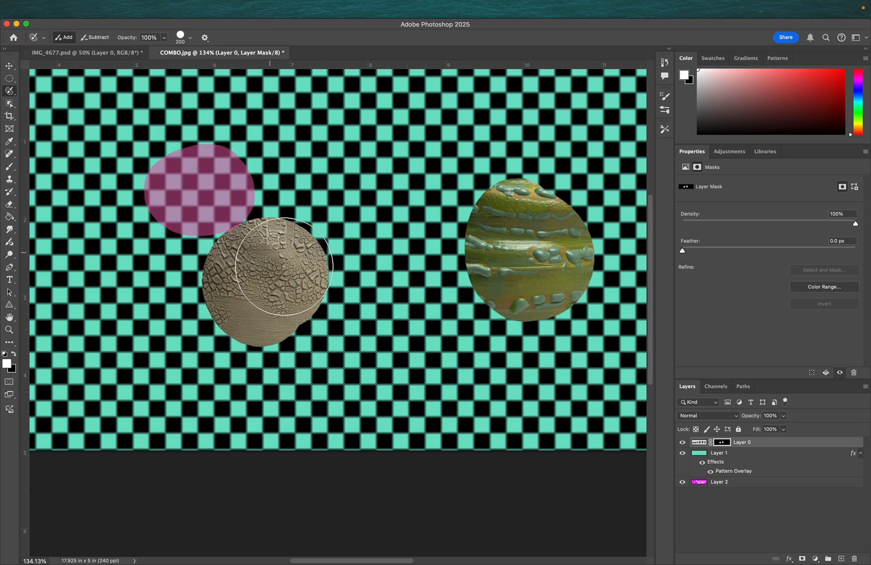
key(super+z)
key(super+z)
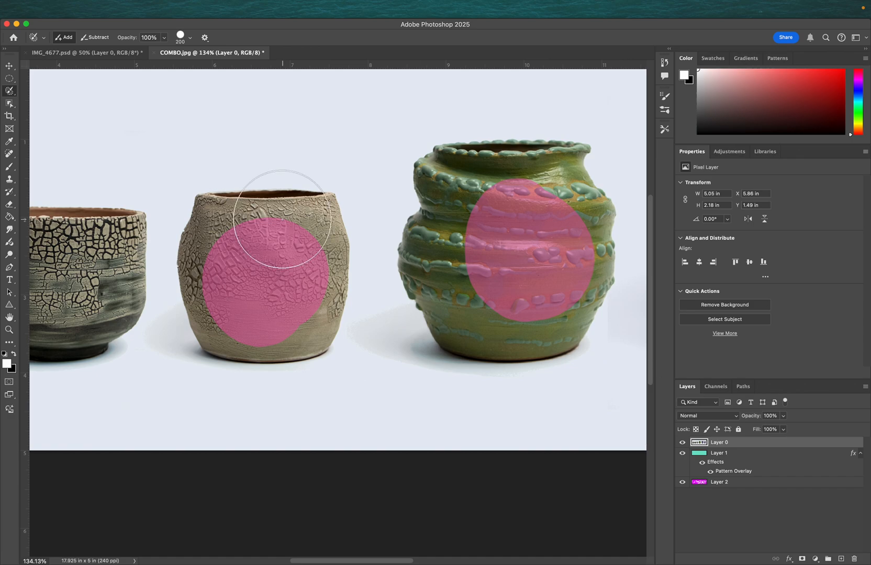
- Nudge the selected area slightly with the Move Tool, commit the transform and deselect
click(9, 65)
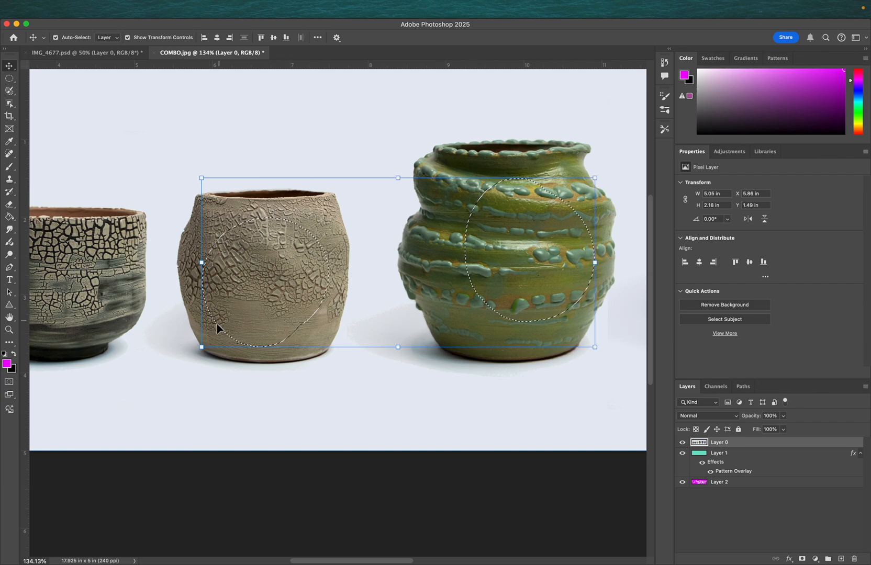
mouse_move(202, 350)
mouse_down()
mouse_move(154, 395)
mouse_move(134, 402)
mouse_move(97, 390)
mouse_move(76, 428)
mouse_move(91, 430)
mouse_move(81, 417)
mouse_move(103, 380)
mouse_move(202, 348)
mouse_up()
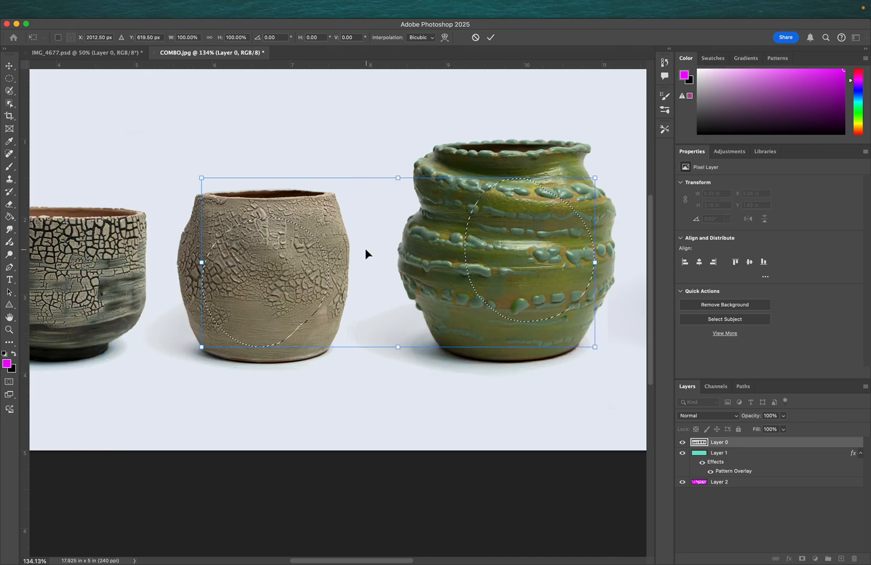
key(Return)
key(ctrl+d)
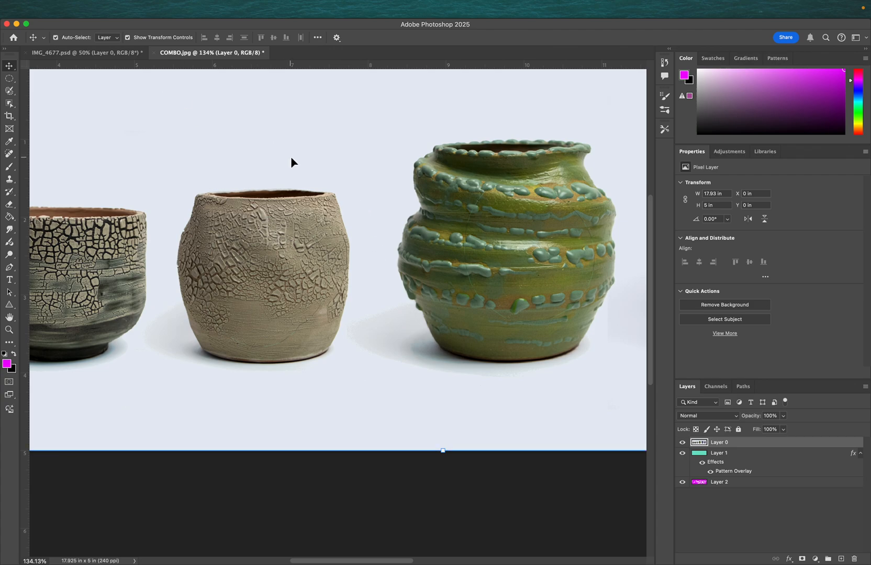
- Switch to the Object Selection Tool and select the green pot
click(9, 91)
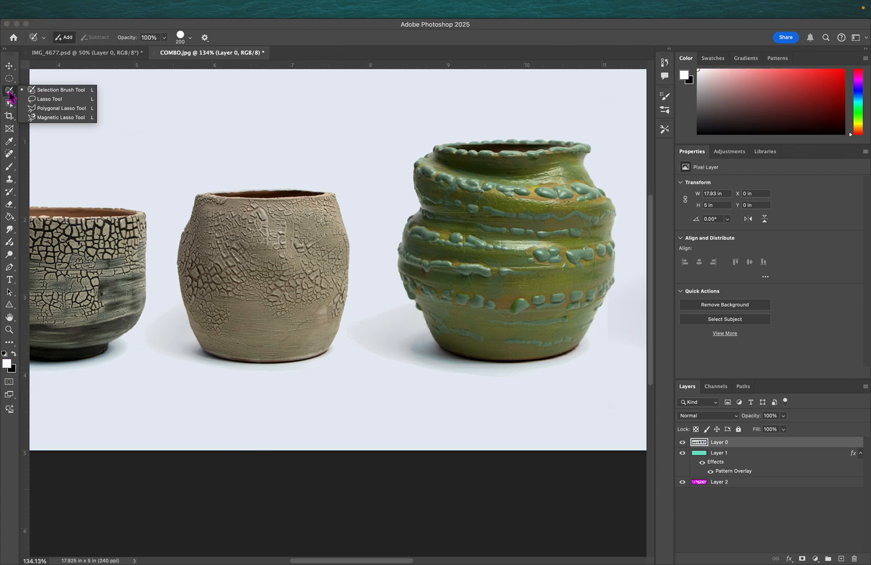
click(51, 99)
click(10, 107)
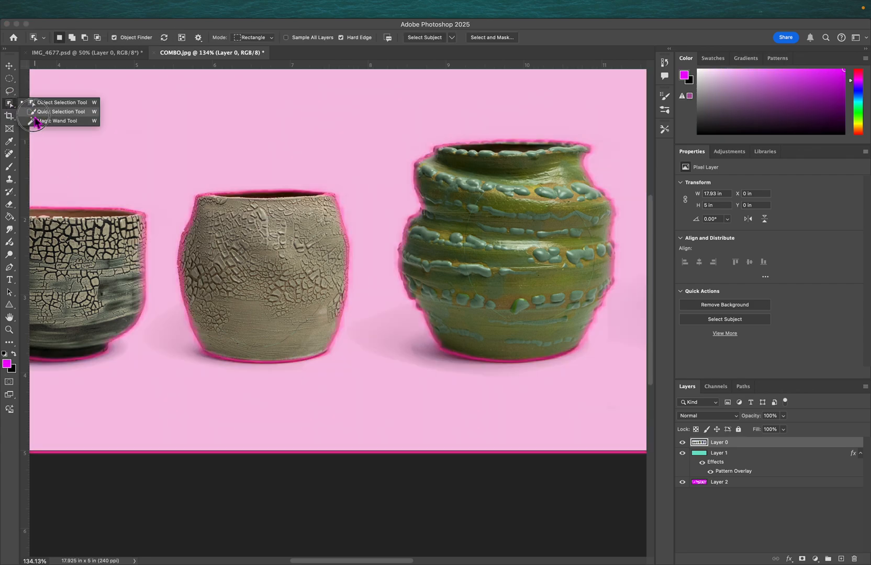
click(47, 112)
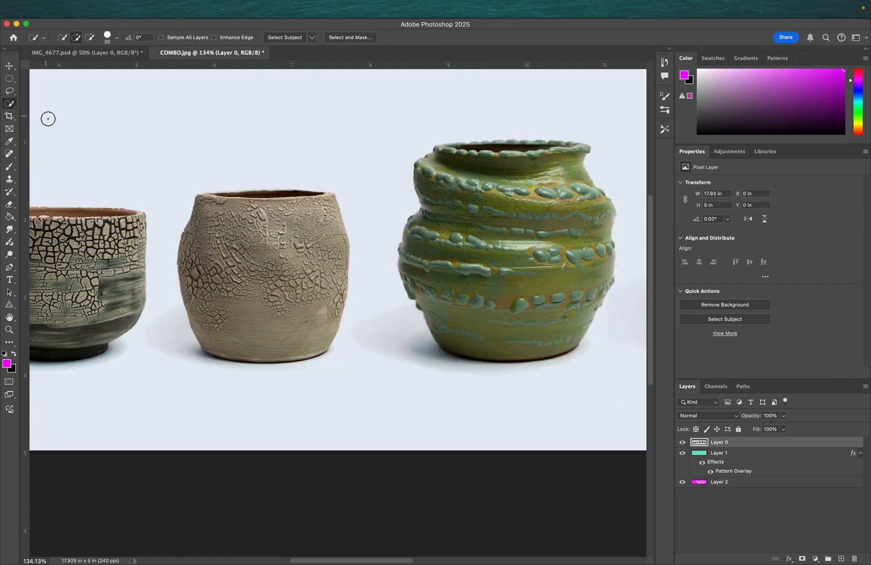
click(18, 108)
click(62, 103)
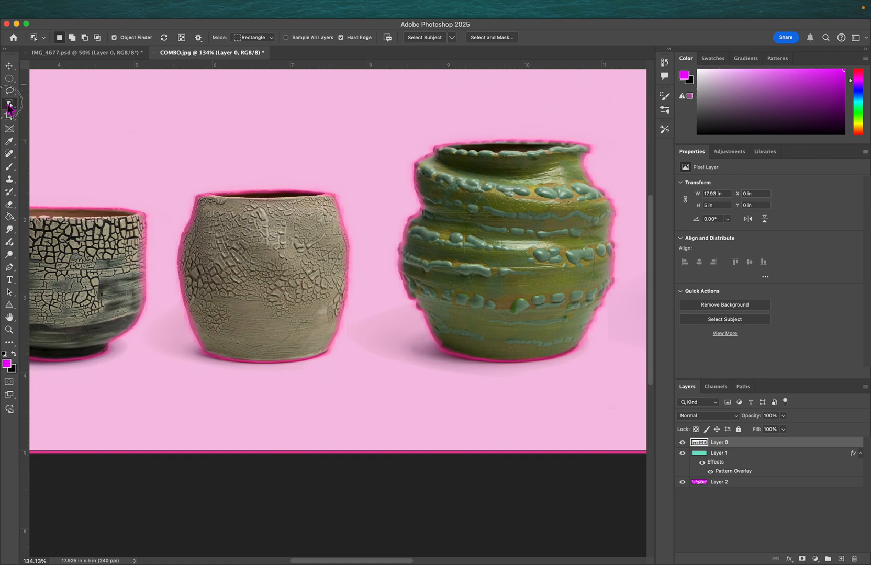
click(8, 107)
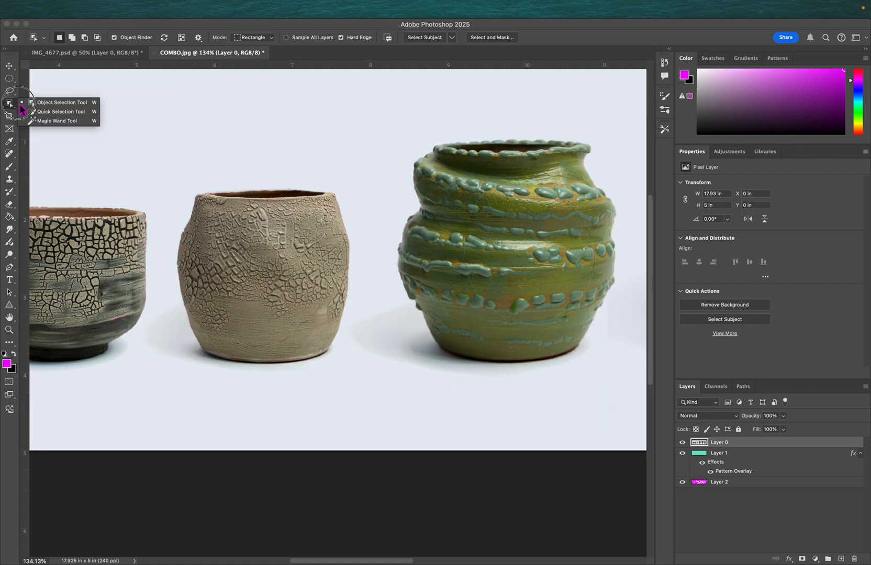
click(57, 103)
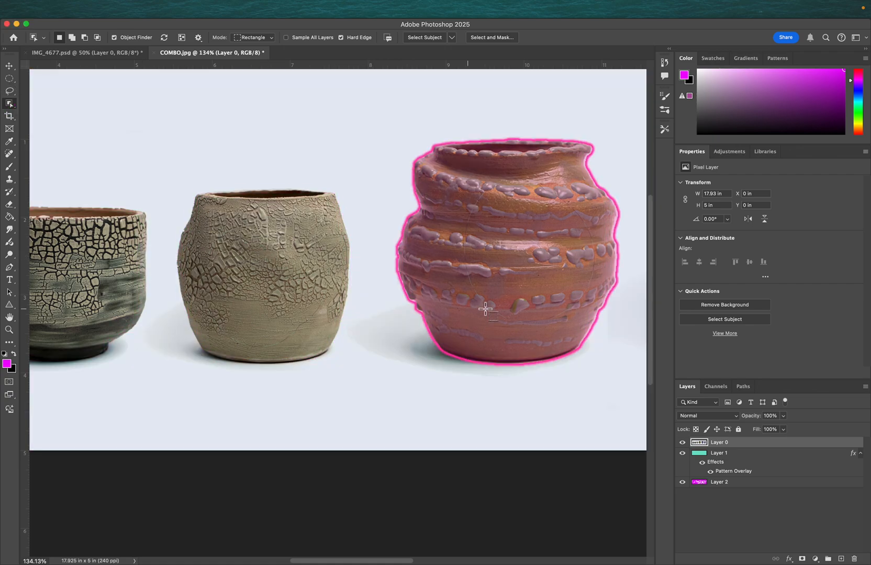
scroll(461, 272, right, 10)
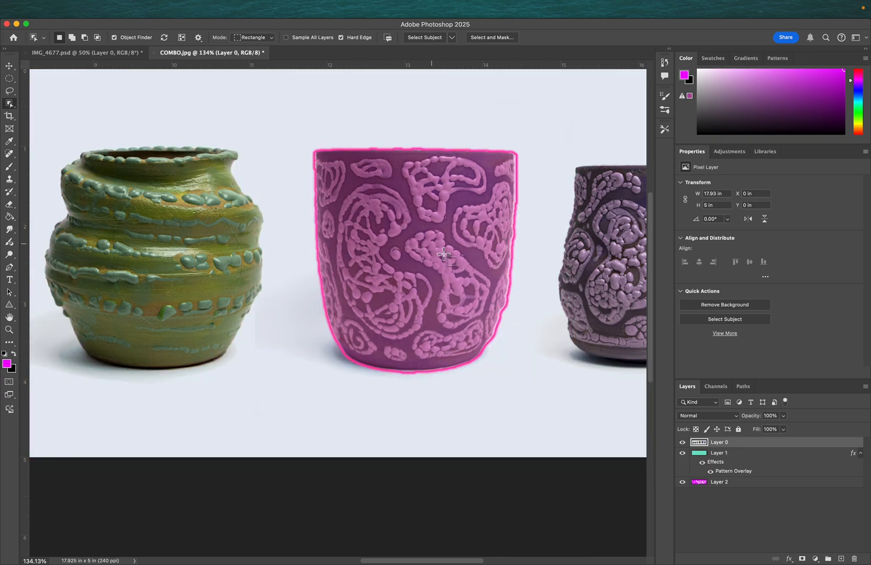
click(437, 241)
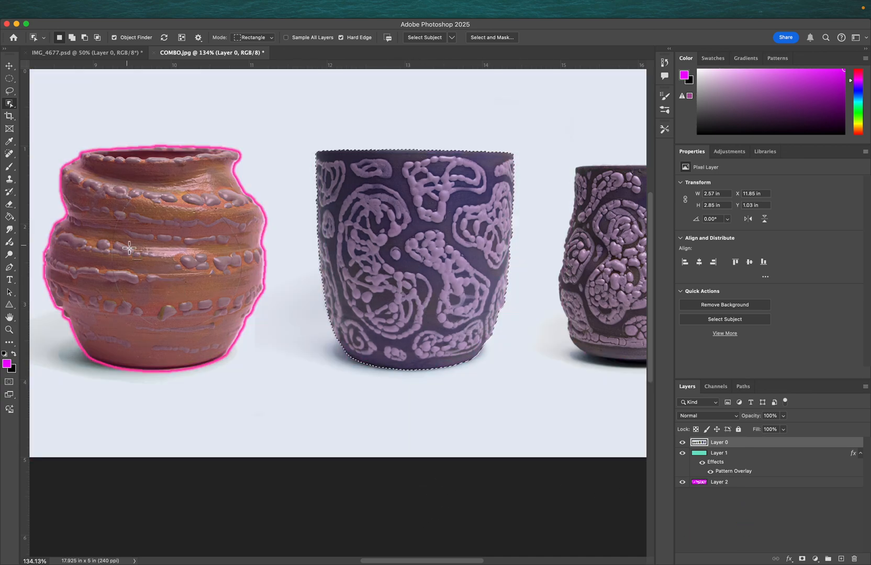
click(195, 297)
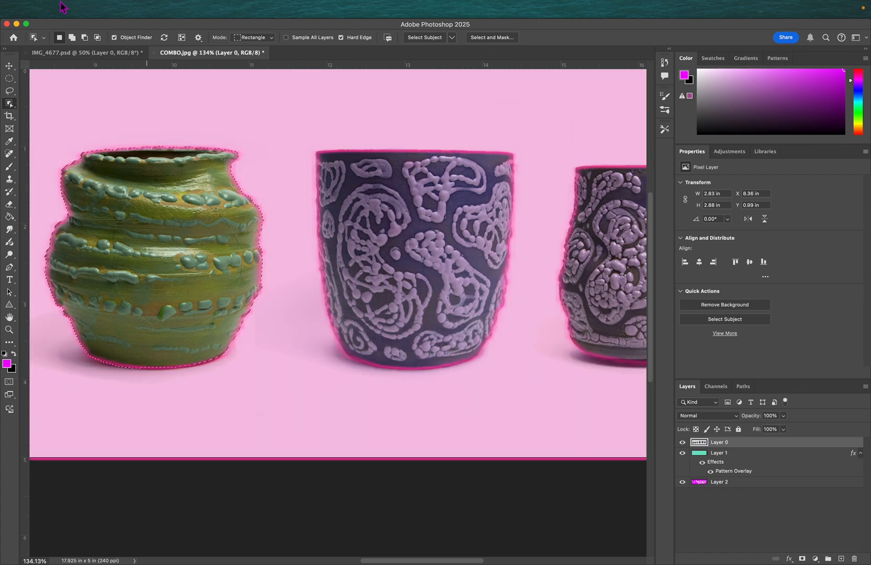
- Switch to add-to-selection mode and add the purple pot and the remaining pots to the object selection
click(72, 37)
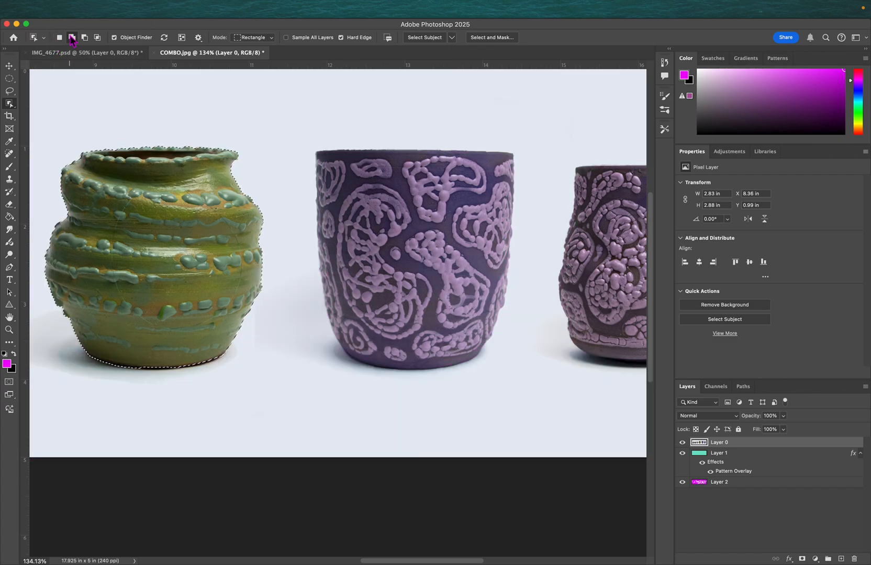
click(376, 201)
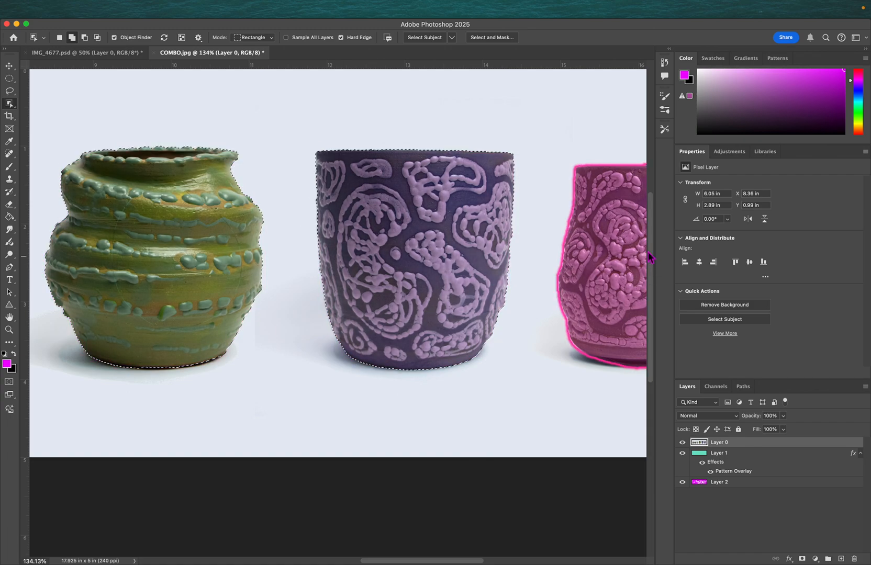
click(567, 287)
scroll(567, 287, down, 3)
scroll(568, 287, down, 2)
scroll(568, 288, left, 5)
click(268, 300)
click(71, 293)
click(172, 293)
- Add a layer mask from the pot selection, undo it and deselect
click(803, 559)
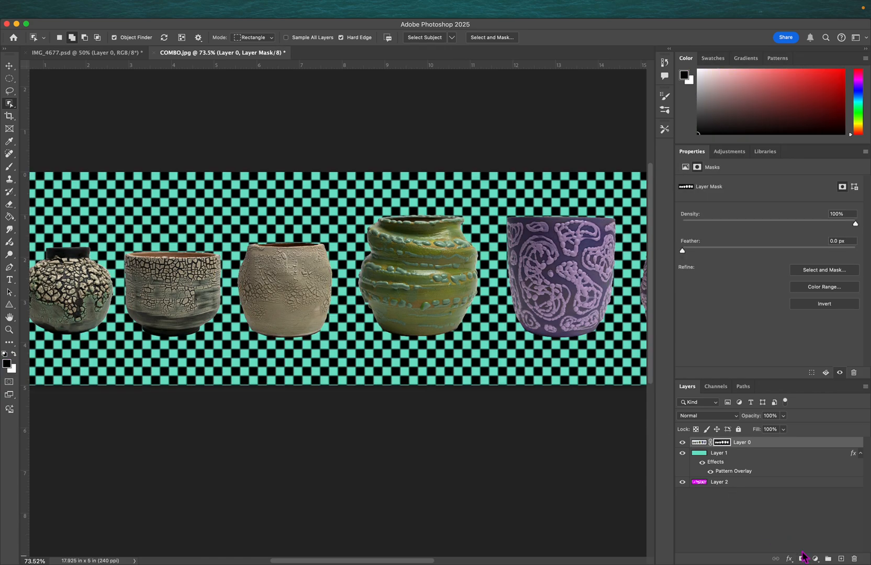
scroll(449, 343, down, 1)
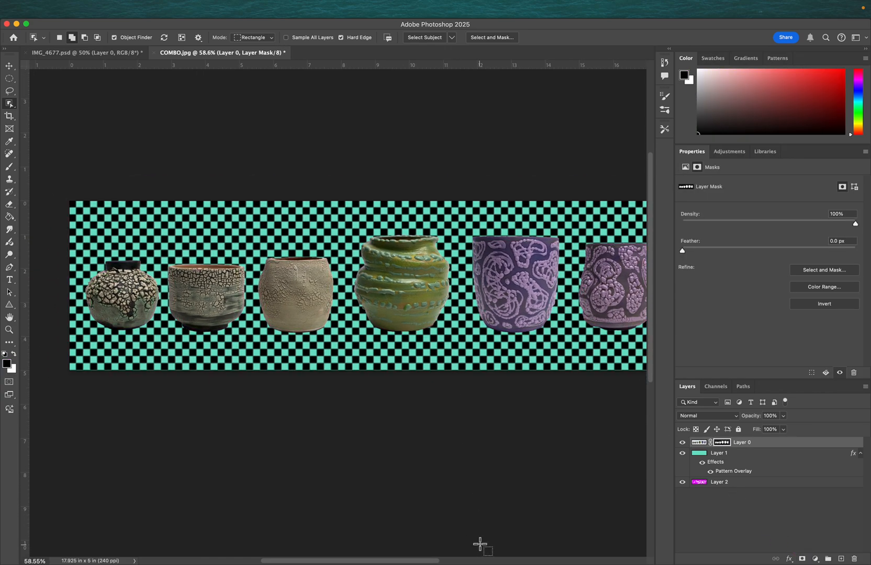
key(super+z)
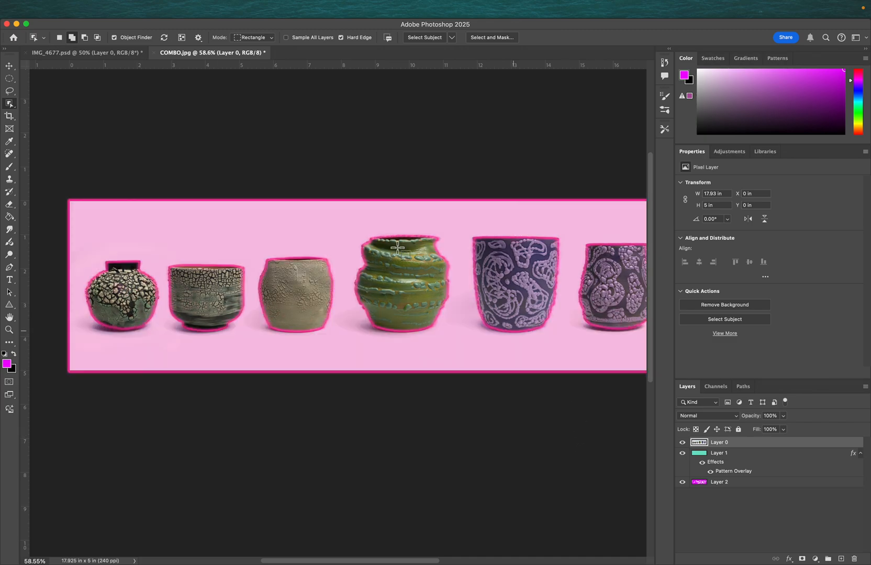
click(214, 301)
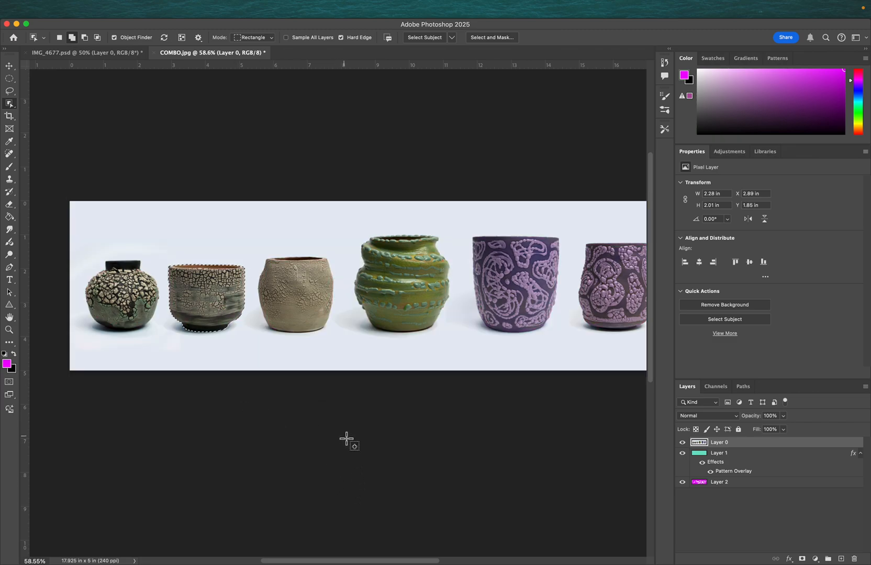
key(super+d)
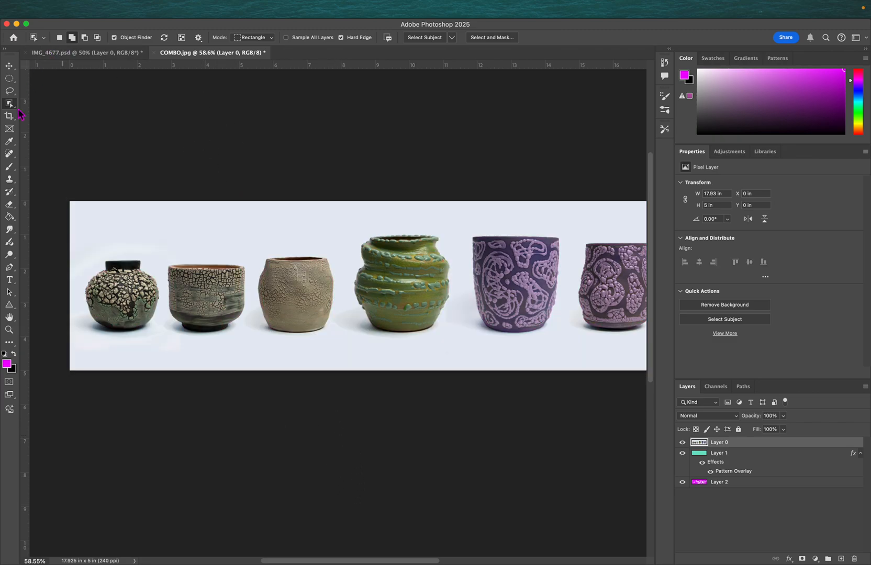
- Switch to the Quick Selection Tool and brush over the first three pots to select them
click(9, 105)
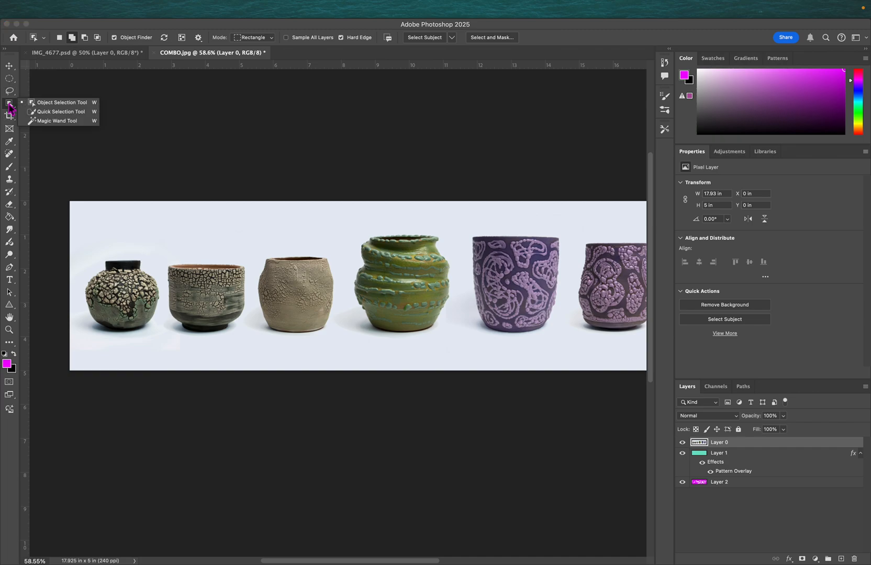
click(43, 112)
mouse_move(103, 299)
mouse_down()
mouse_move(121, 326)
mouse_move(140, 321)
mouse_up()
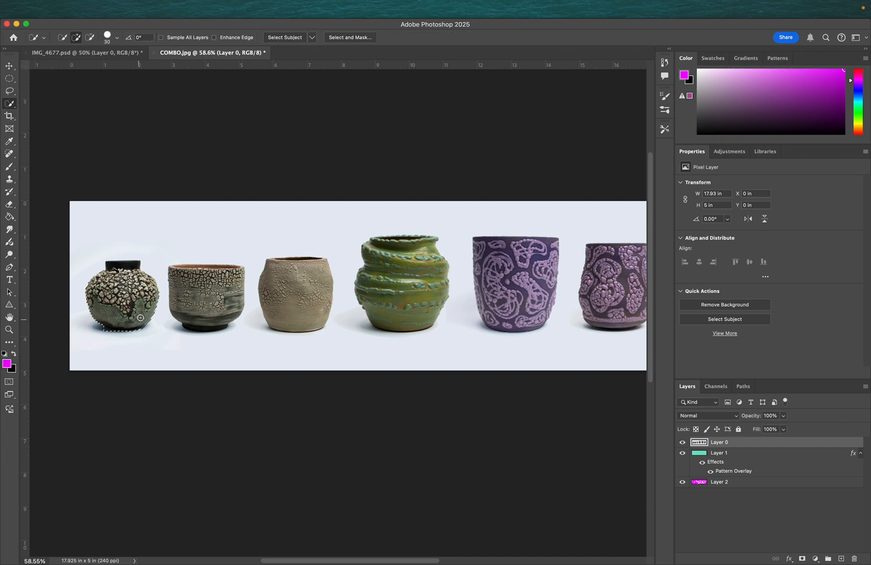
mouse_move(140, 282)
mouse_down()
mouse_move(125, 268)
mouse_move(129, 289)
mouse_up()
mouse_move(187, 278)
mouse_down()
mouse_move(180, 283)
mouse_move(194, 322)
mouse_up()
mouse_move(277, 299)
mouse_down()
mouse_move(282, 267)
mouse_move(275, 282)
mouse_move(283, 307)
mouse_up()
drag(302, 265, 305, 261)
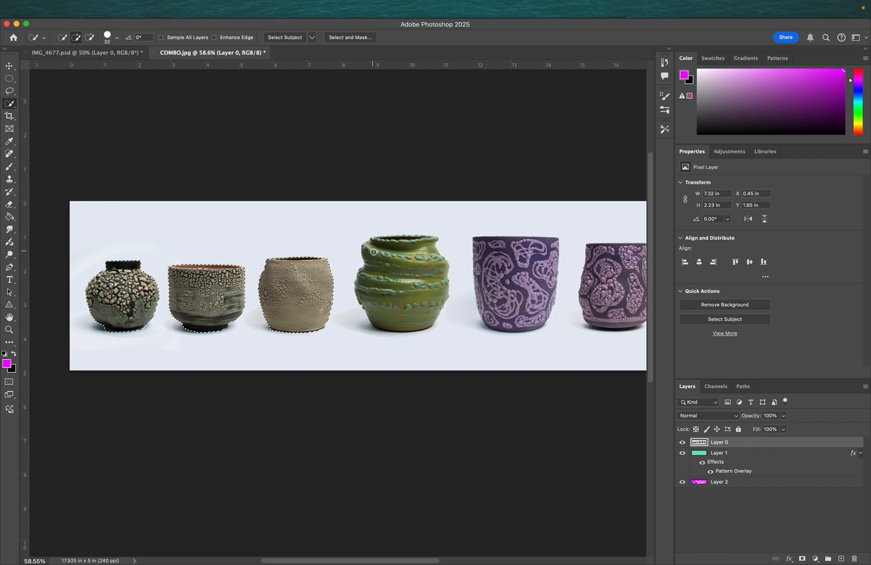
- Extend the quick selection over the green pot and the purple pot
mouse_move(383, 238)
mouse_down()
mouse_move(374, 248)
mouse_move(391, 309)
mouse_move(438, 307)
mouse_up()
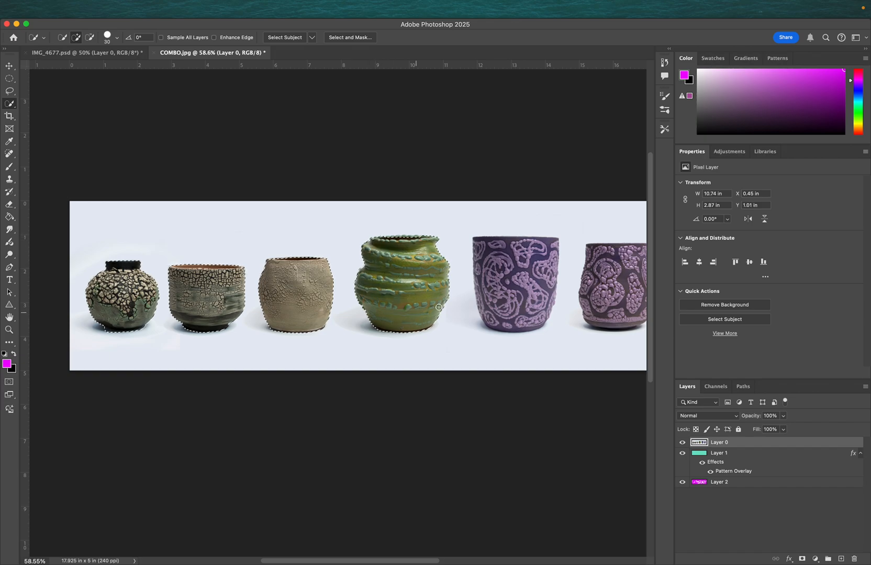
mouse_move(487, 247)
mouse_down()
mouse_move(497, 293)
mouse_move(522, 312)
mouse_move(536, 257)
mouse_up()
mouse_move(421, 241)
mouse_down()
mouse_move(398, 234)
mouse_move(425, 256)
mouse_up()
scroll(546, 268, up, 4)
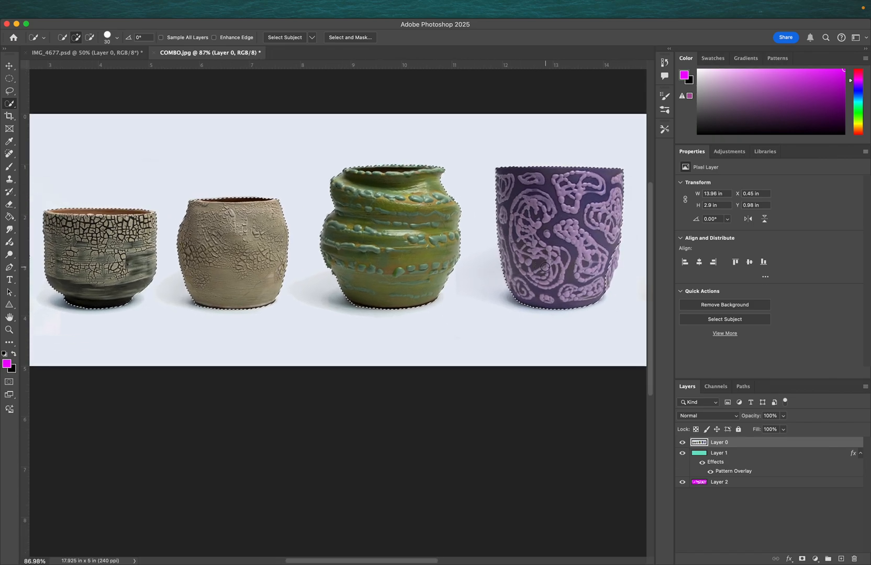
scroll(542, 262, up, 3)
scroll(521, 236, right, 10)
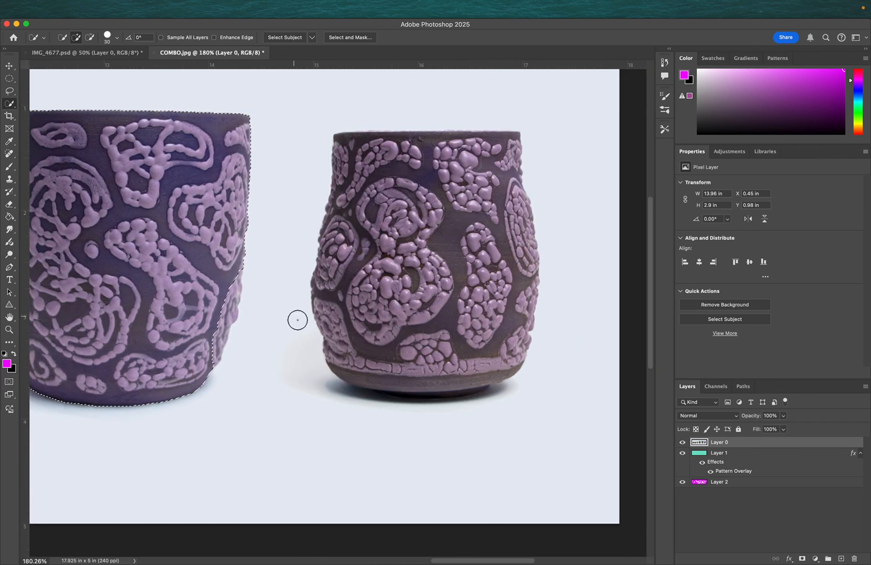
- Brush along the purple pot's edge to refine the quick selection, undoing a stray stroke on the last pot
mouse_move(237, 291)
mouse_down()
mouse_move(230, 314)
mouse_move(236, 270)
mouse_up()
mouse_move(392, 201)
mouse_down()
mouse_move(362, 284)
mouse_move(392, 356)
mouse_move(473, 346)
mouse_move(474, 268)
mouse_up()
key(super+z)
scroll(450, 257, down, 9)
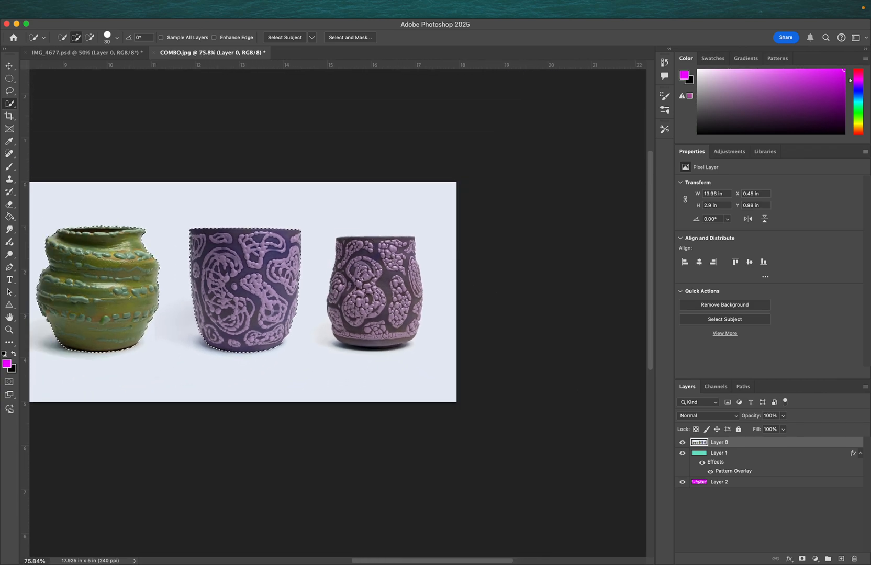
- Add a layer mask from the quick selection, undo it and deselect
click(802, 558)
scroll(294, 292, left, 3)
scroll(293, 292, down, 3)
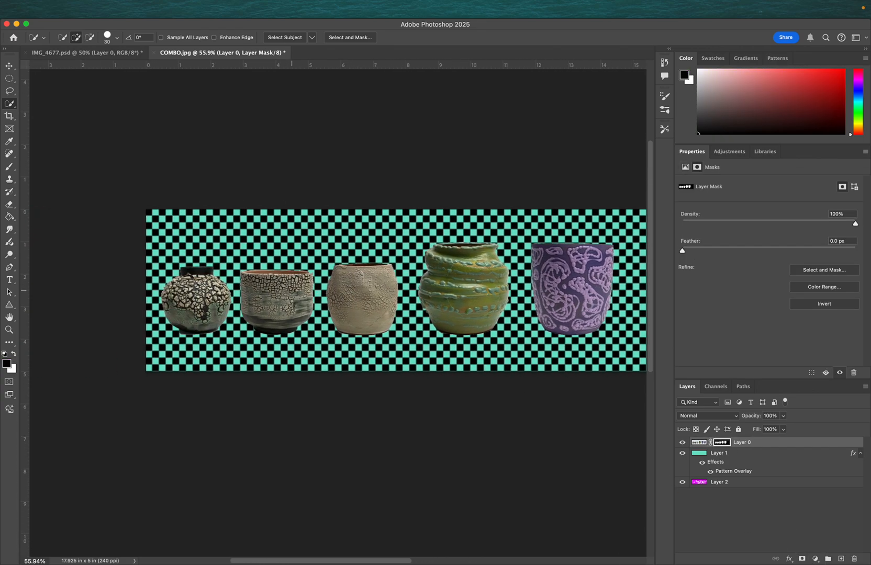
scroll(292, 290, down, 1)
key(super+z)
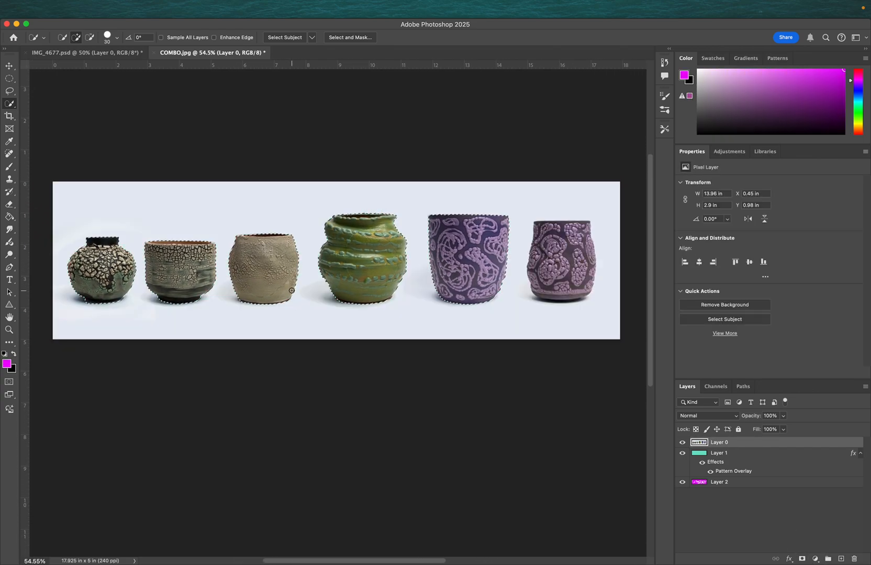
key(super+d)
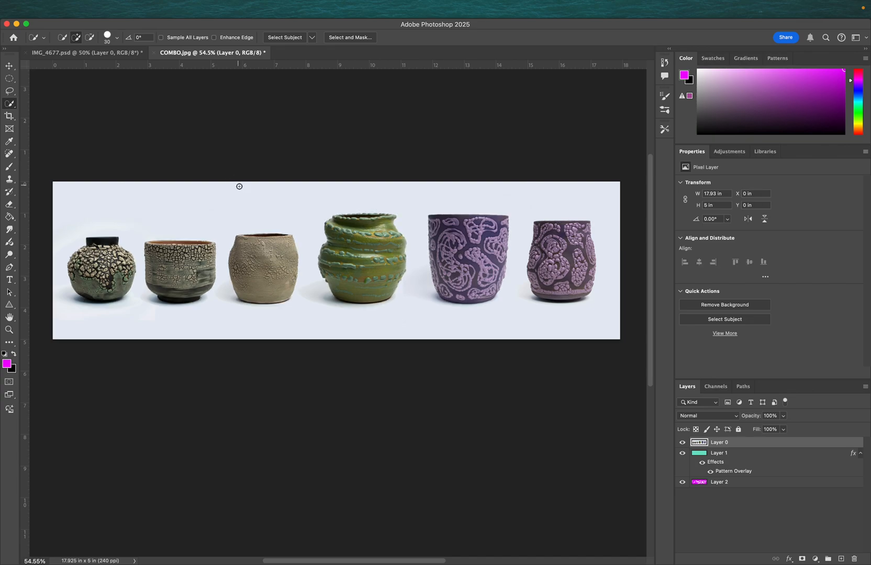
- Switch to the Magic Wand Tool
right_click(9, 103)
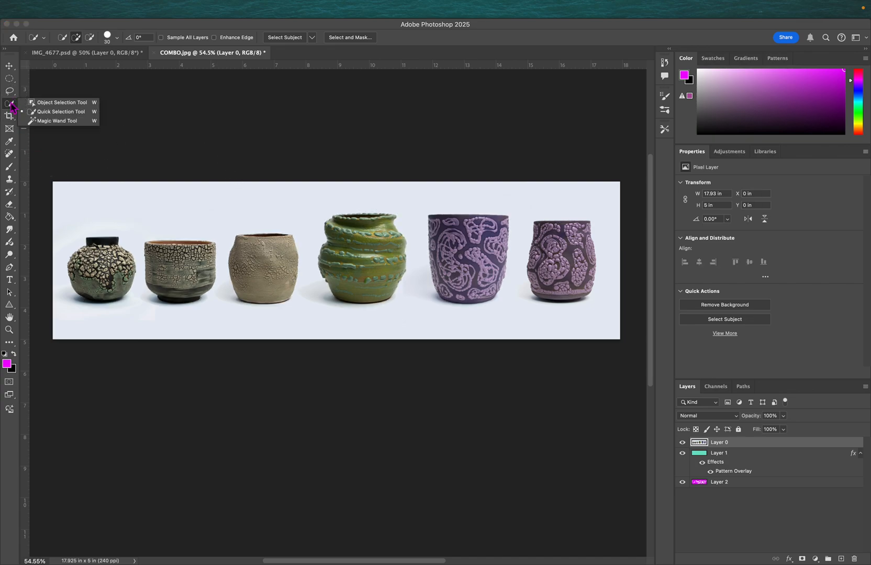
click(56, 122)
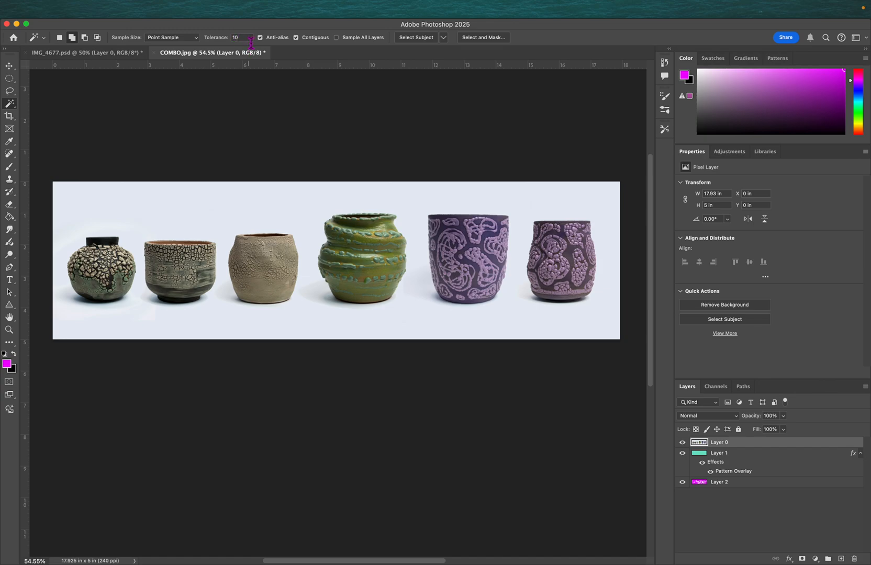
- Try selecting the background and parts of the green pot with the Magic Wand at tolerance 10
click(105, 272)
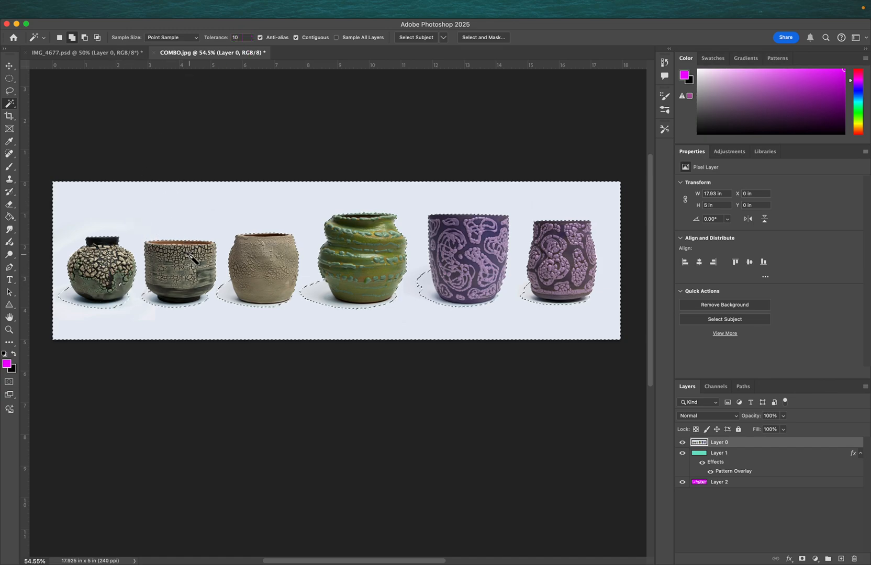
click(304, 248)
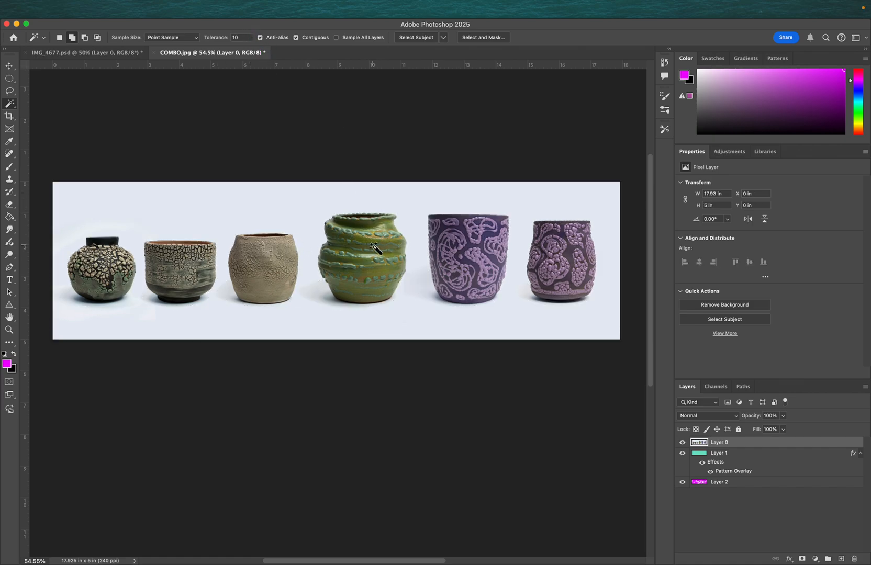
scroll(375, 242, up, 5)
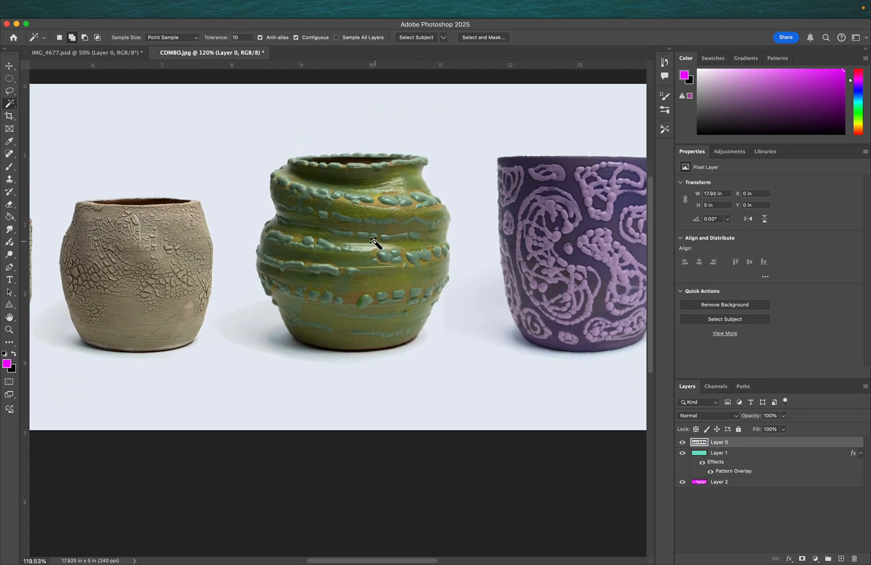
click(377, 285)
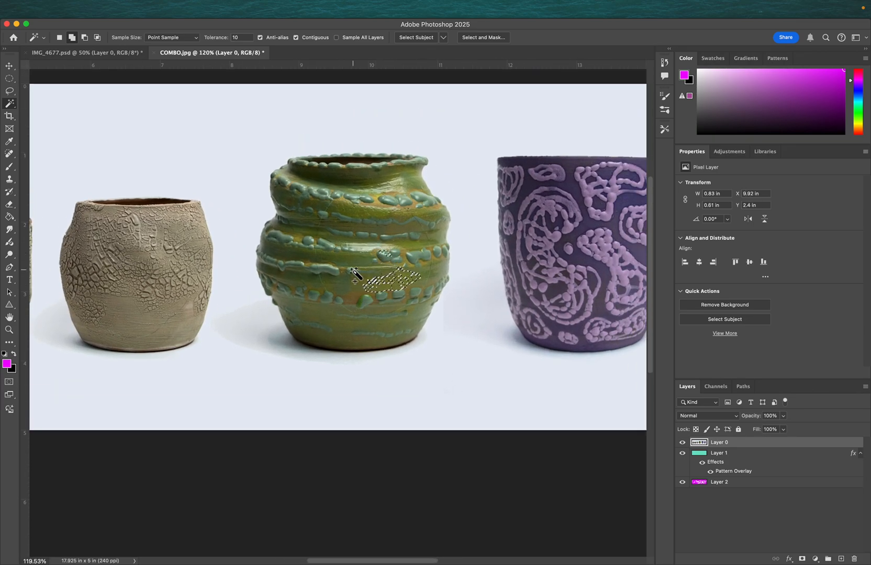
click(343, 245)
click(325, 274)
click(351, 295)
click(367, 211)
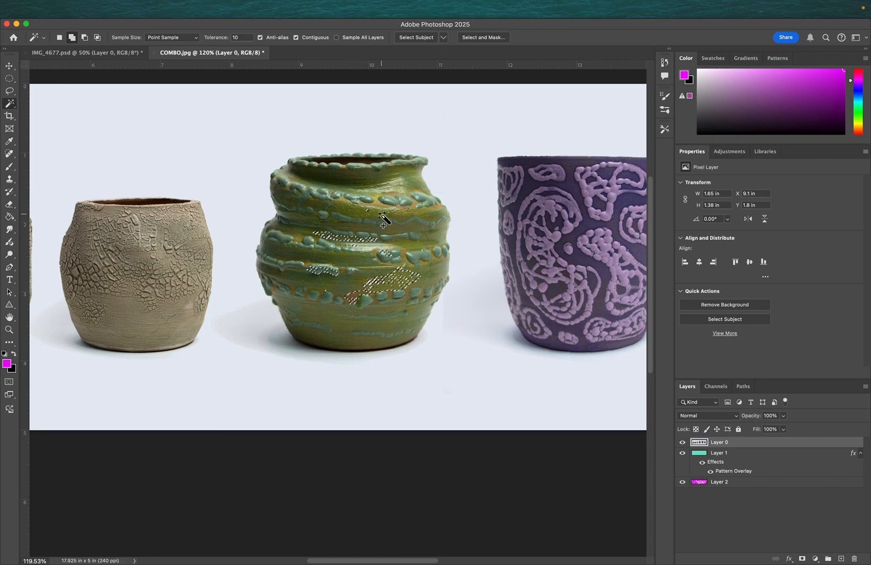
- Set the Magic Wand tolerance to 50, select areas of the green and purple pots, then deselect
click(236, 37)
text(50)
click(355, 176)
click(399, 195)
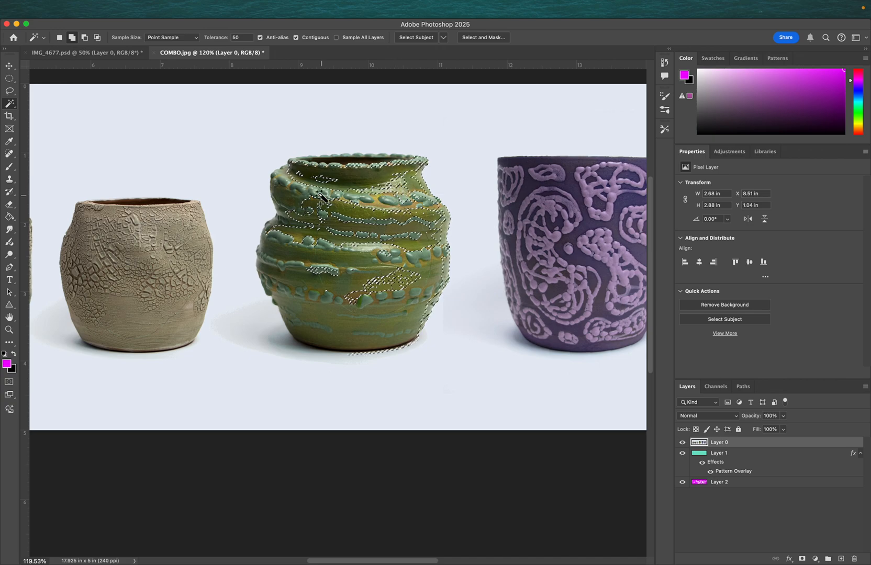
click(278, 185)
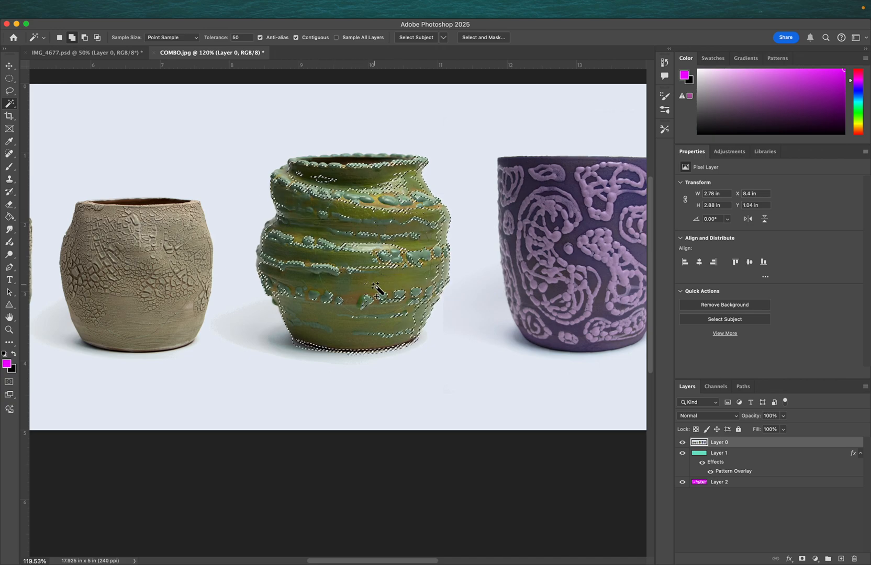
click(293, 190)
click(417, 225)
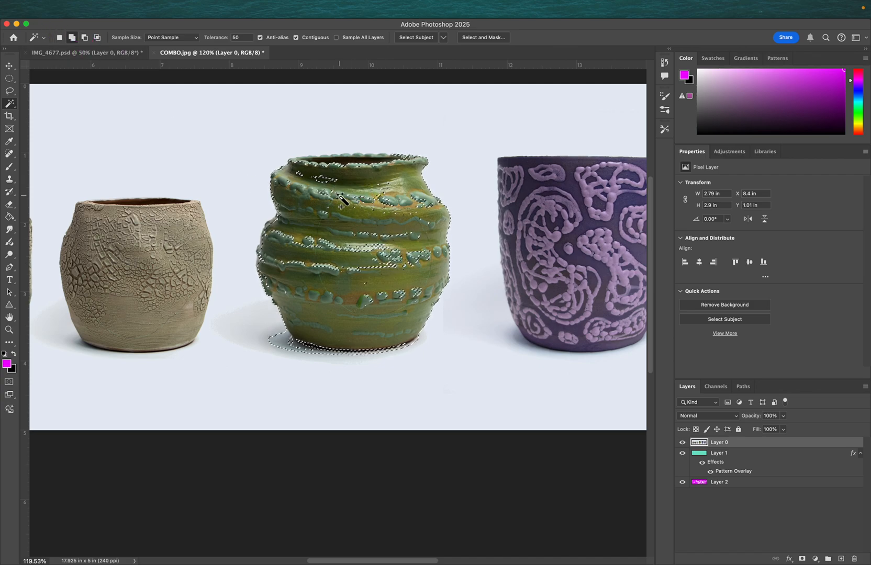
click(346, 258)
click(327, 273)
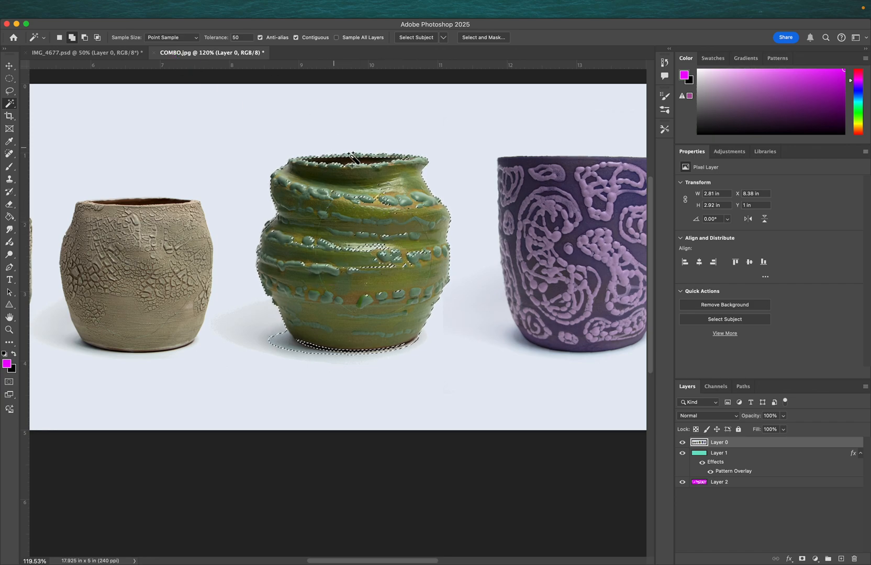
click(576, 184)
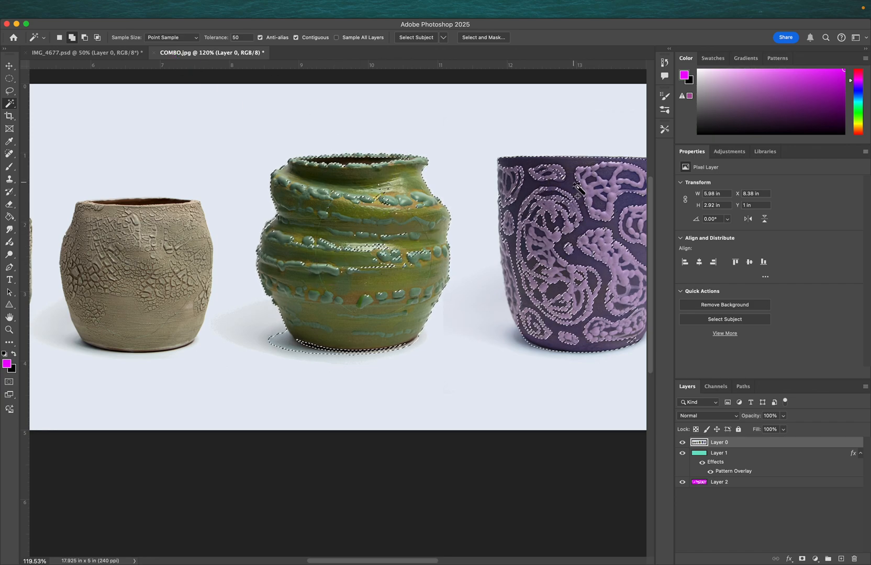
scroll(581, 236, right, 10)
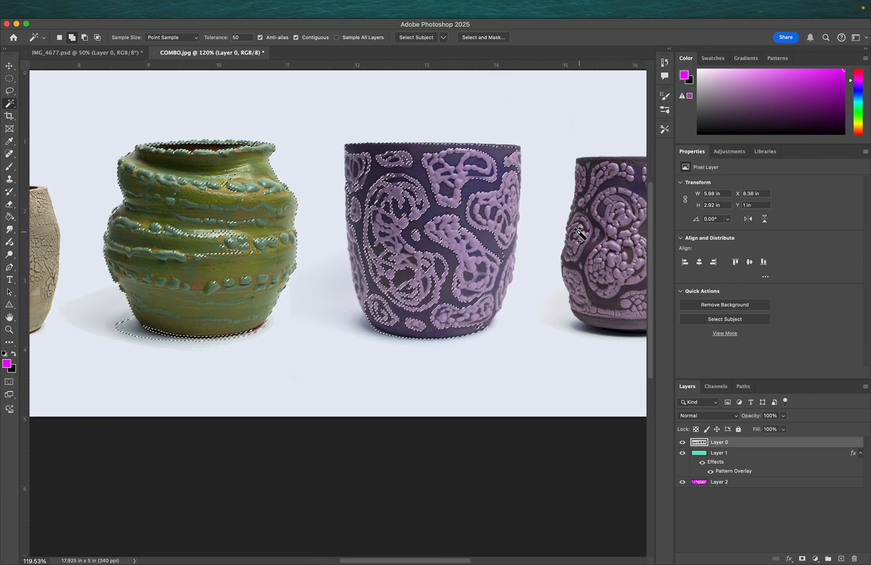
scroll(580, 235, left, 3)
scroll(580, 234, up, 1)
key(super+d)
- Add a layer mask from the pots' selection, then undo the mask
scroll(418, 208, down, 10)
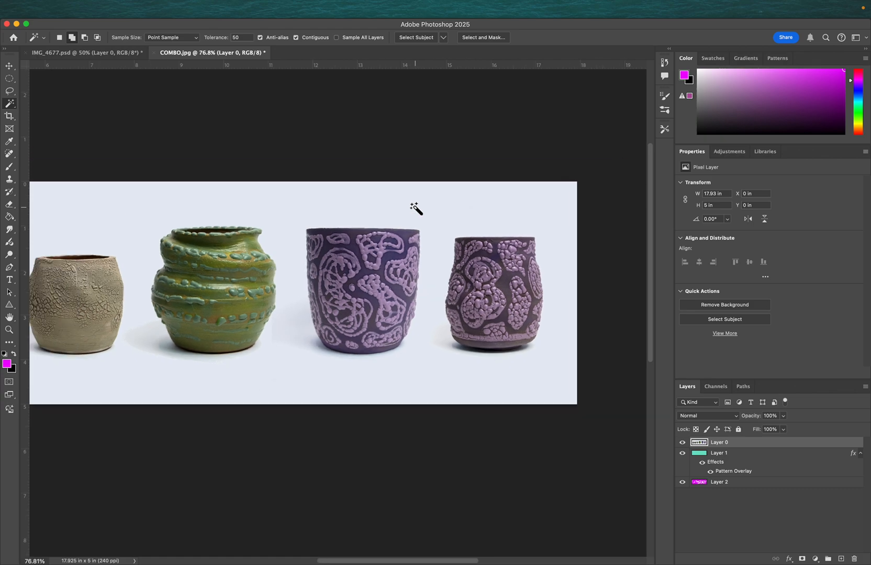
scroll(415, 209, right, 1)
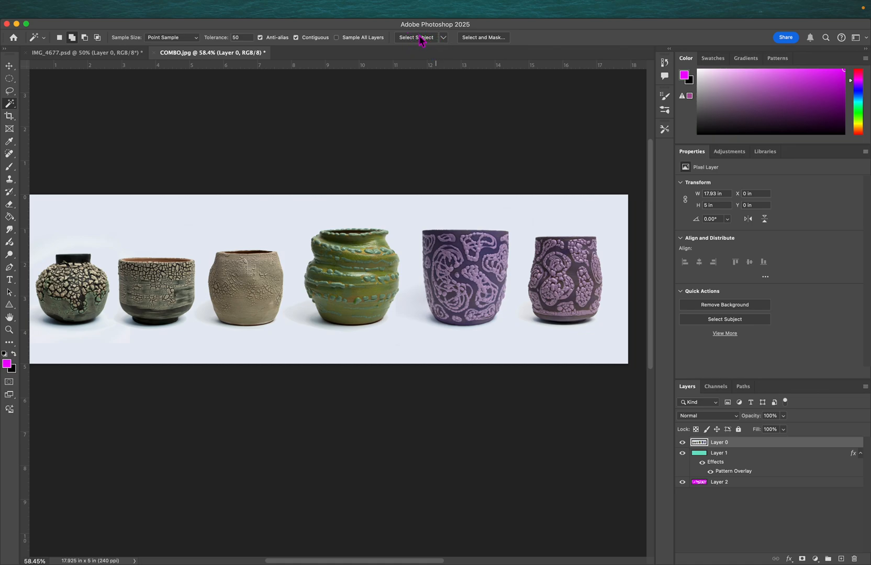
drag(6, 106, 35, 120)
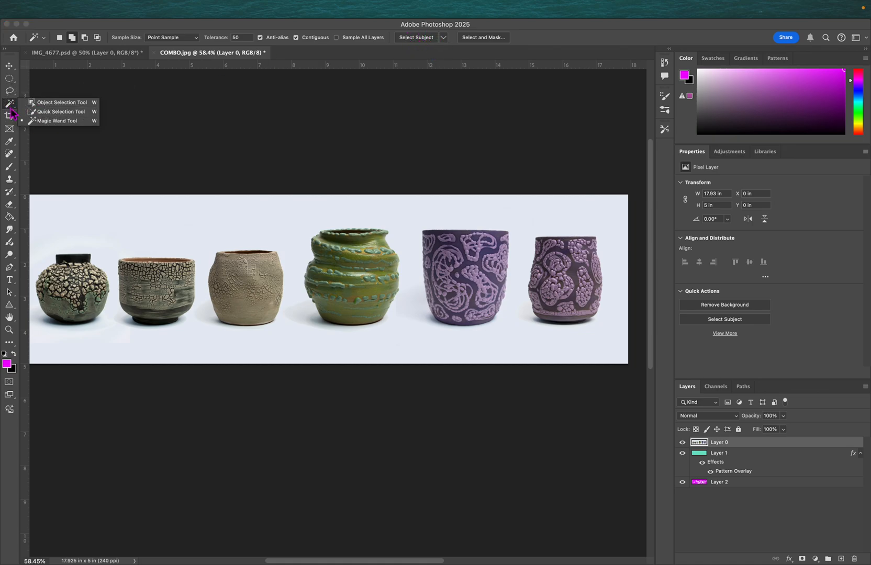
click(32, 112)
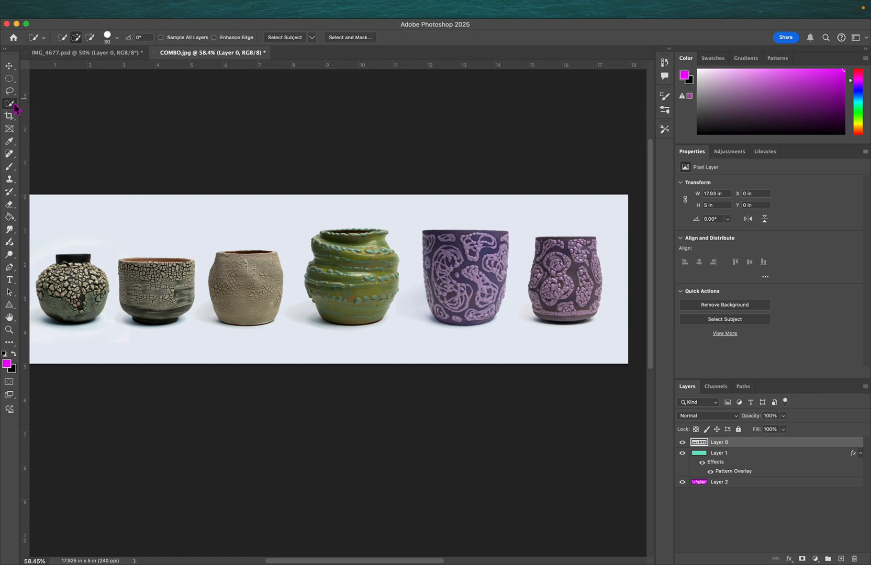
drag(9, 107, 42, 125)
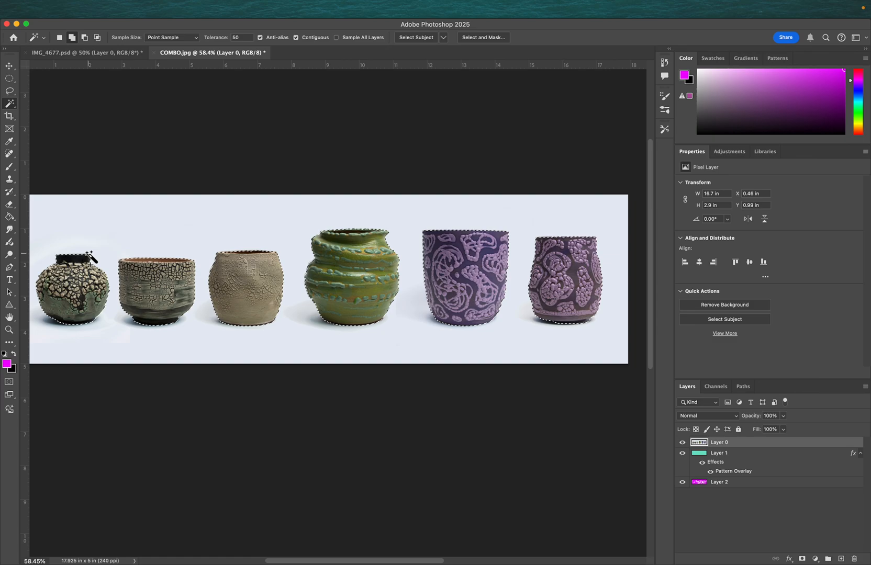
click(803, 559)
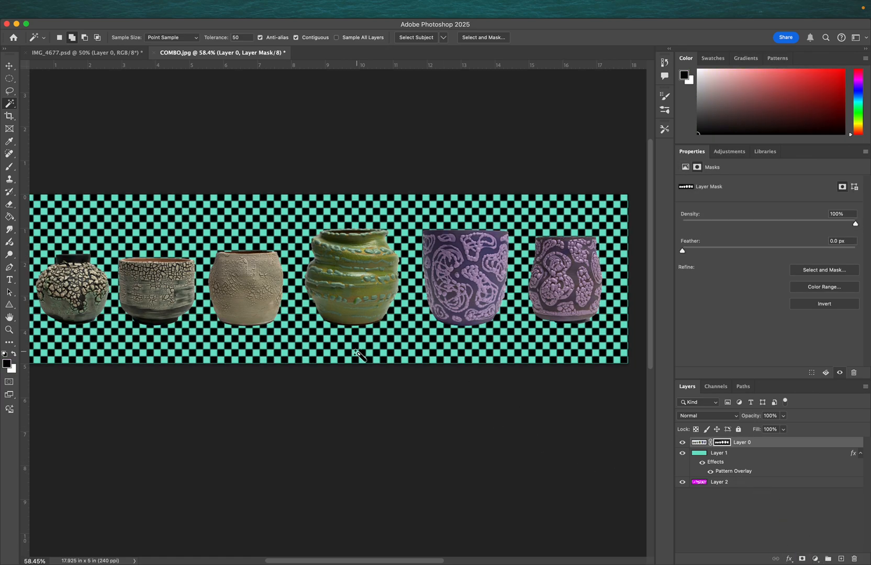
key(super+z)
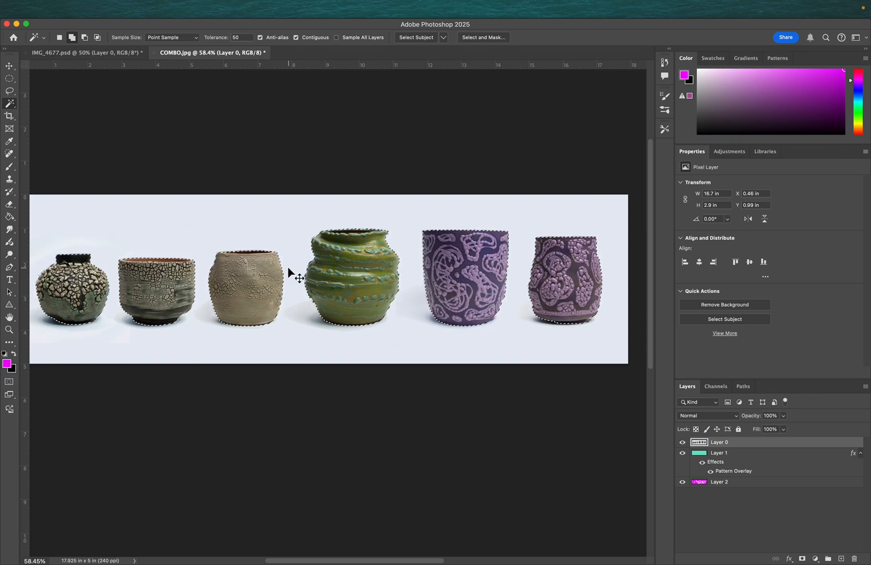
- Free transform the selected pots, stretching them taller to about 160% height
key(super+t)
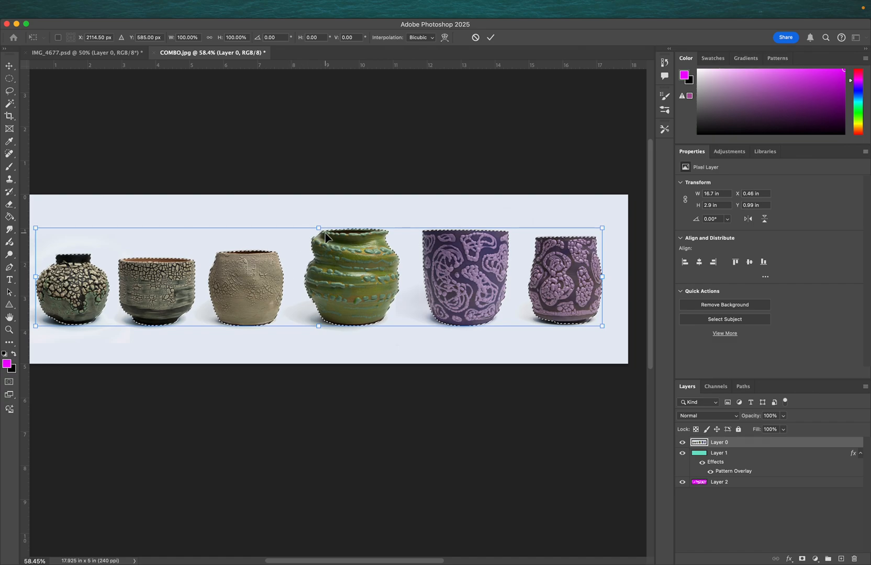
drag(319, 229, 318, 195)
drag(309, 249, 317, 273)
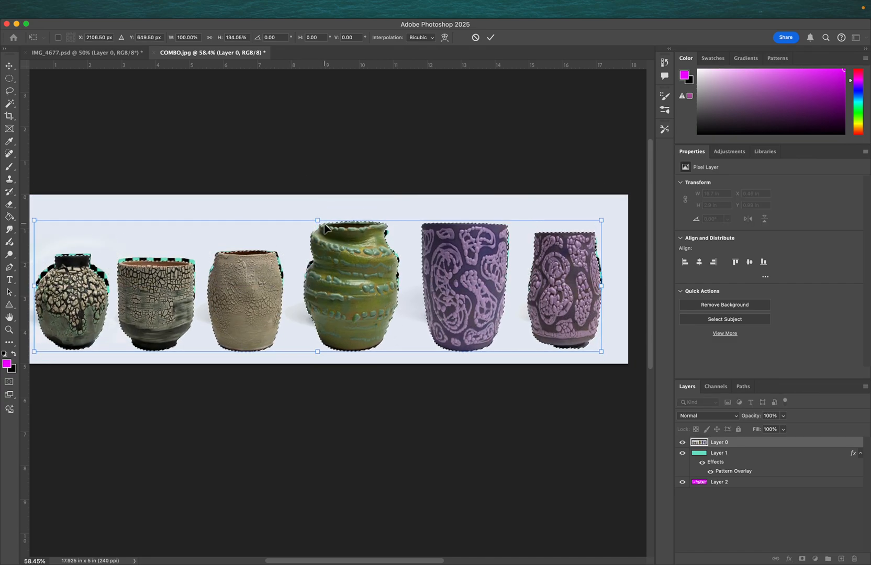
drag(320, 214, 324, 194)
mouse_move(325, 248)
mouse_down()
mouse_move(330, 260)
mouse_move(325, 253)
mouse_up()
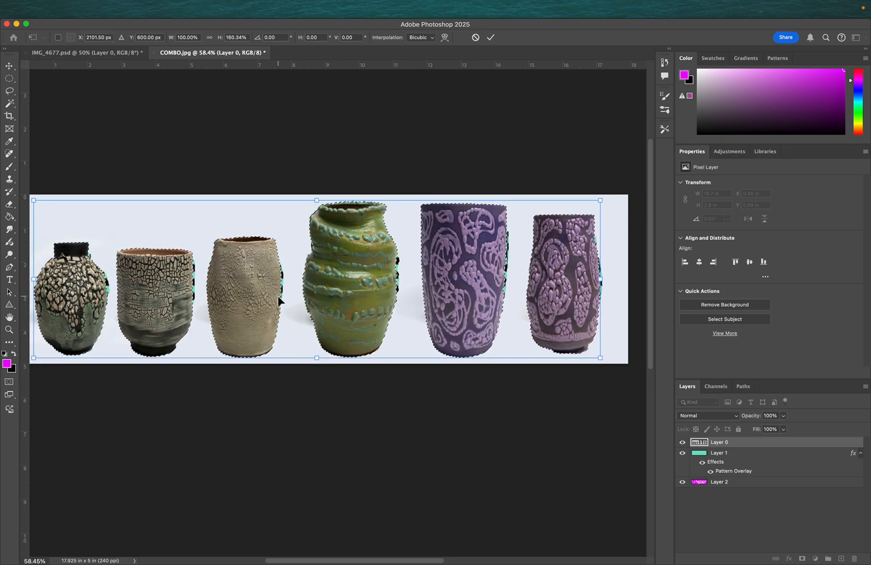
scroll(278, 296, left, 1)
scroll(278, 297, right, 1)
scroll(278, 297, down, 1)
scroll(277, 295, down, 2)
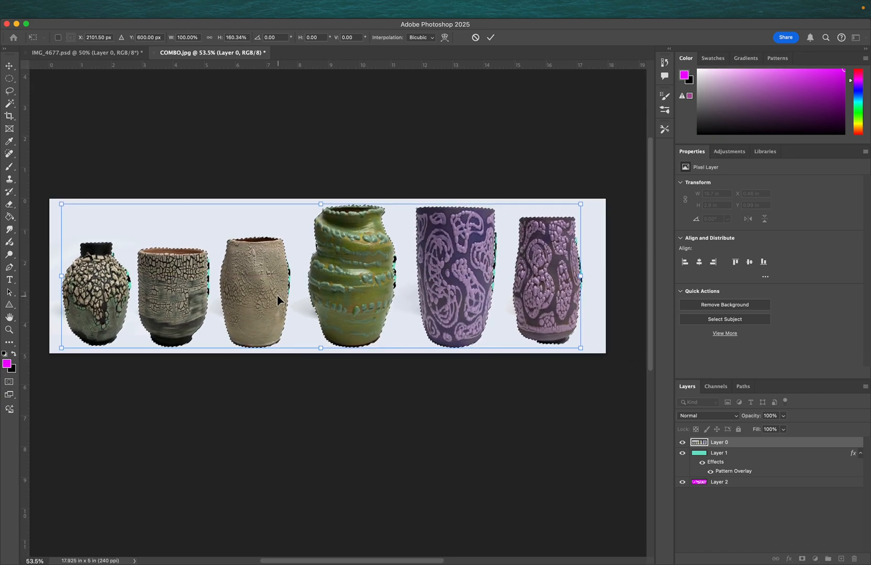
- Warp the selected pots into wavy, bent shapes by dragging grid points, then commit and deselect
right_click(328, 282)
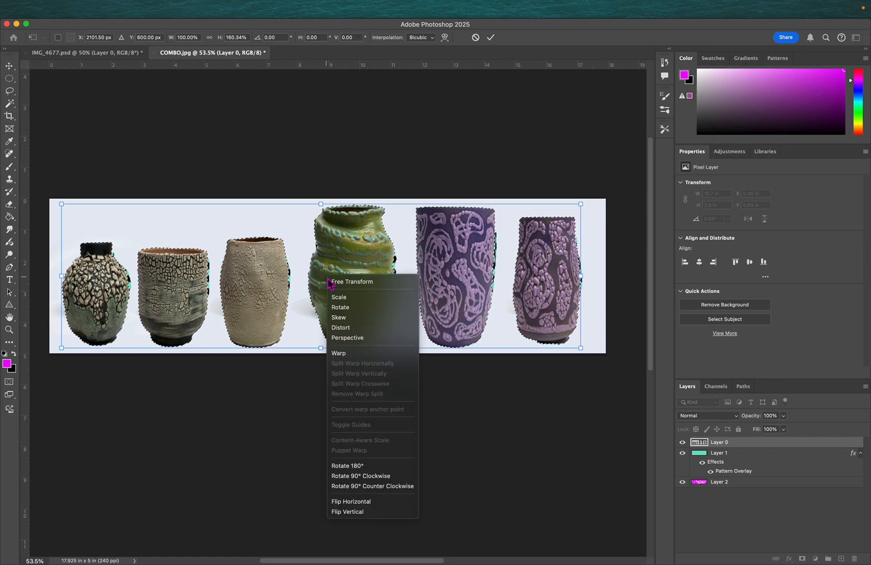
click(361, 354)
drag(390, 273, 228, 264)
drag(564, 271, 469, 267)
drag(104, 250, 190, 286)
drag(288, 313, 318, 300)
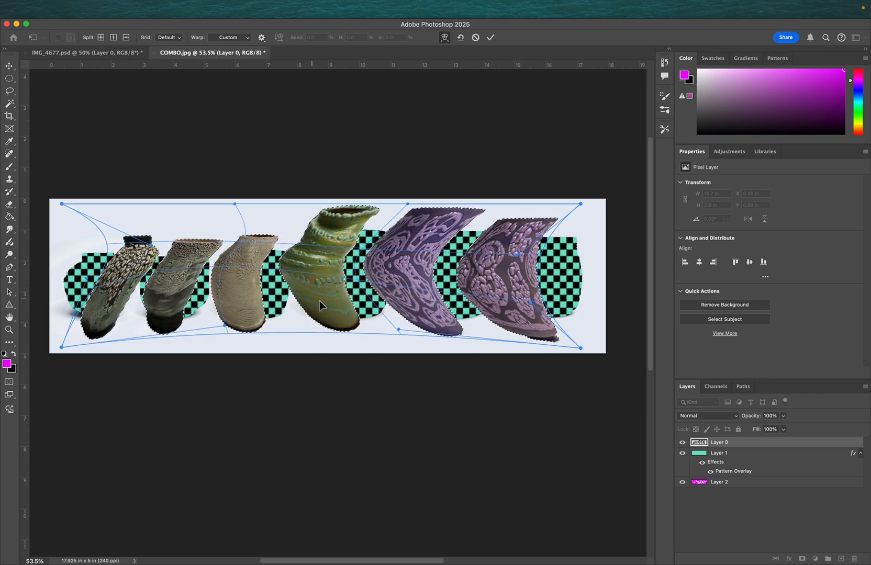
drag(407, 310, 449, 319)
click(101, 37)
click(290, 220)
click(356, 311)
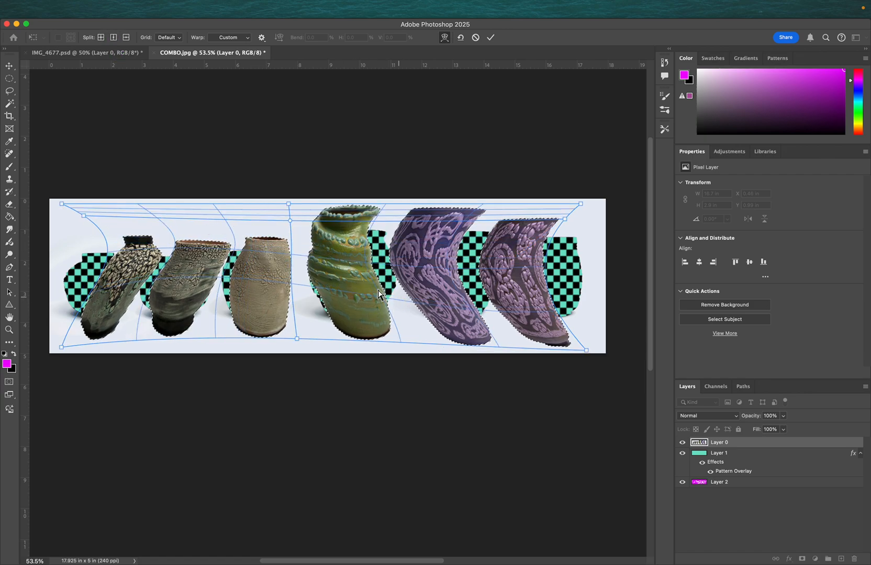
drag(295, 224, 277, 266)
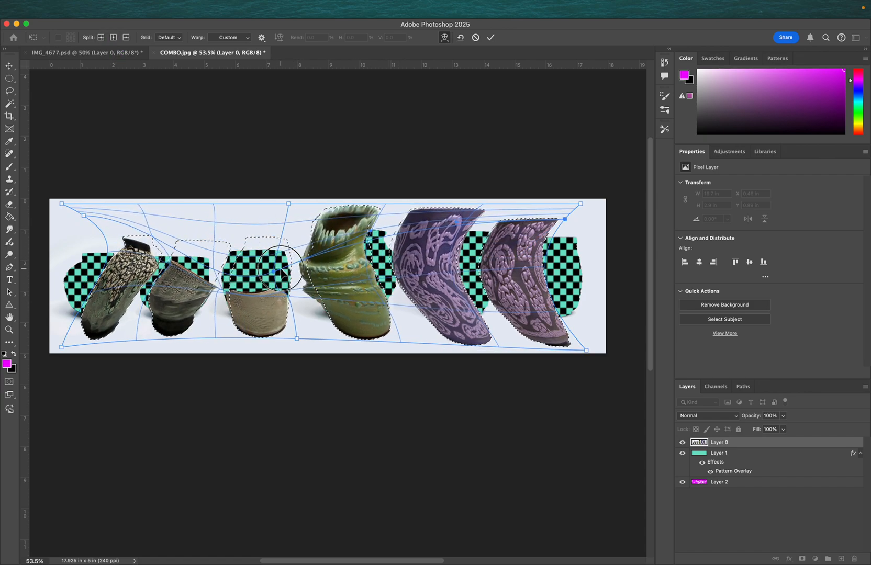
drag(343, 233, 375, 226)
drag(473, 246, 499, 280)
drag(366, 246, 379, 271)
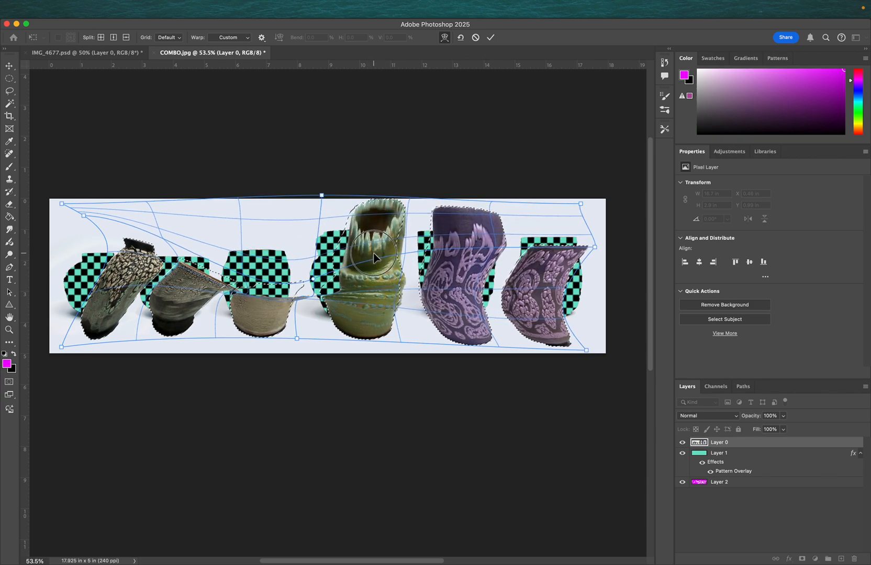
drag(181, 270, 178, 265)
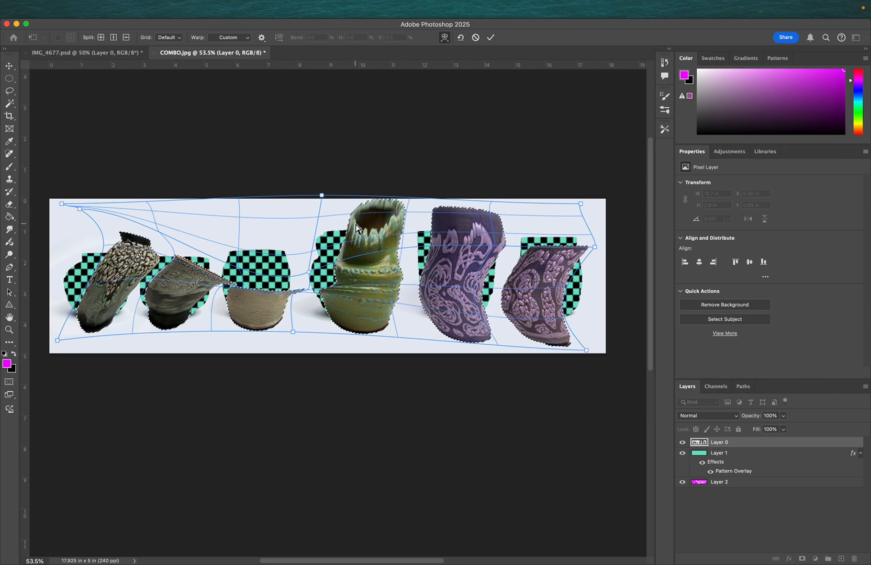
key(w)
key(super+d)
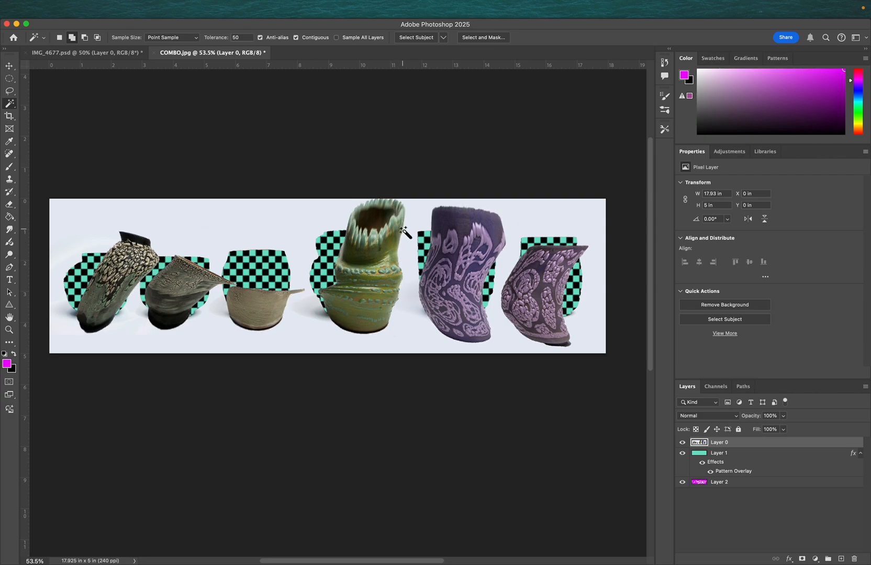
- Select the last purple pot with the Object Selection Tool
scroll(403, 230, up, 5)
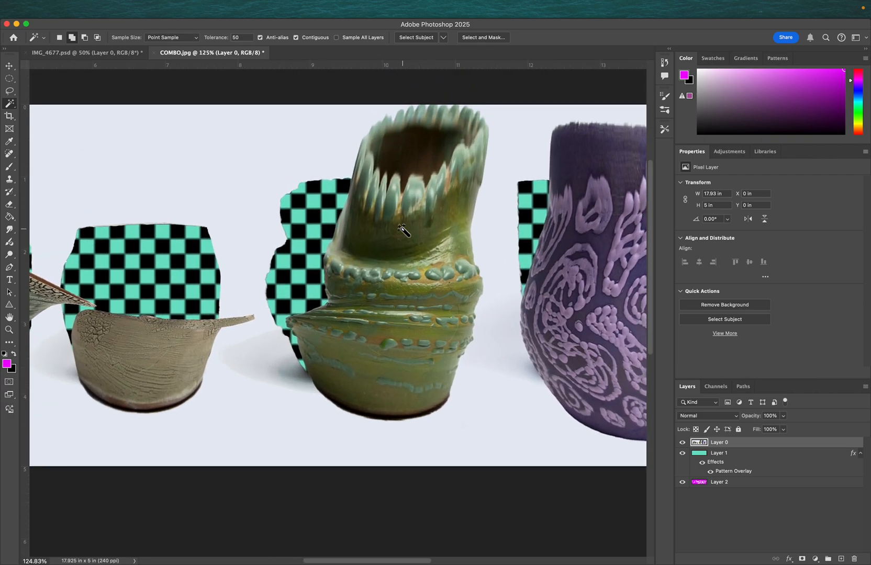
scroll(404, 230, down, 5)
scroll(404, 230, down, 3)
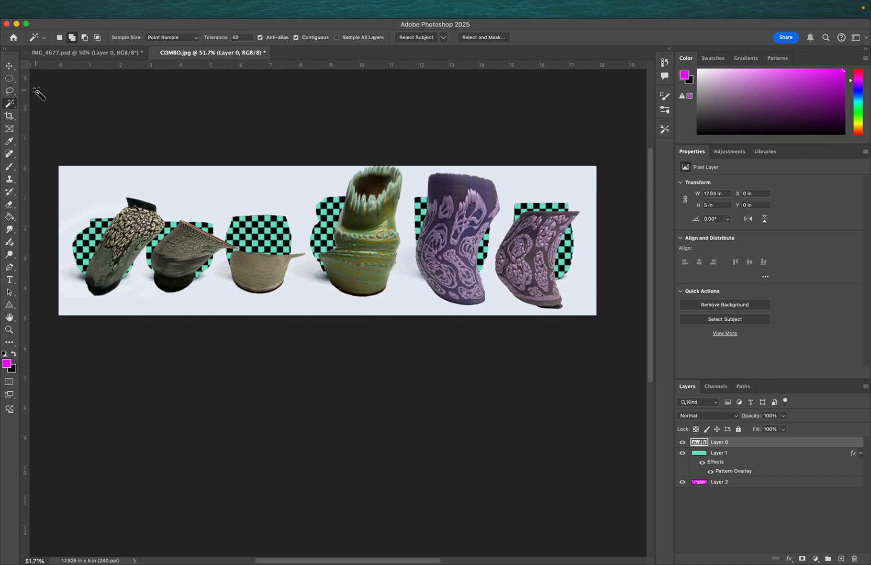
right_click(10, 108)
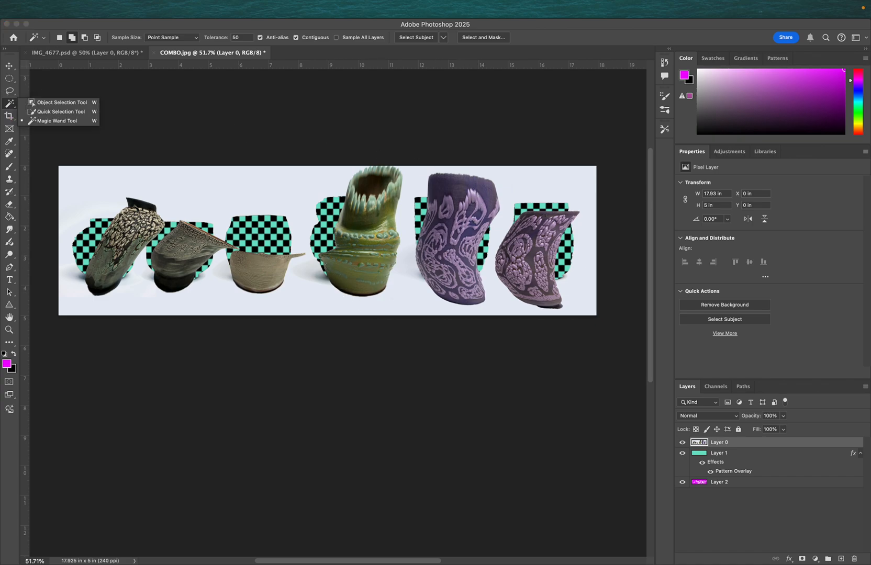
click(62, 97)
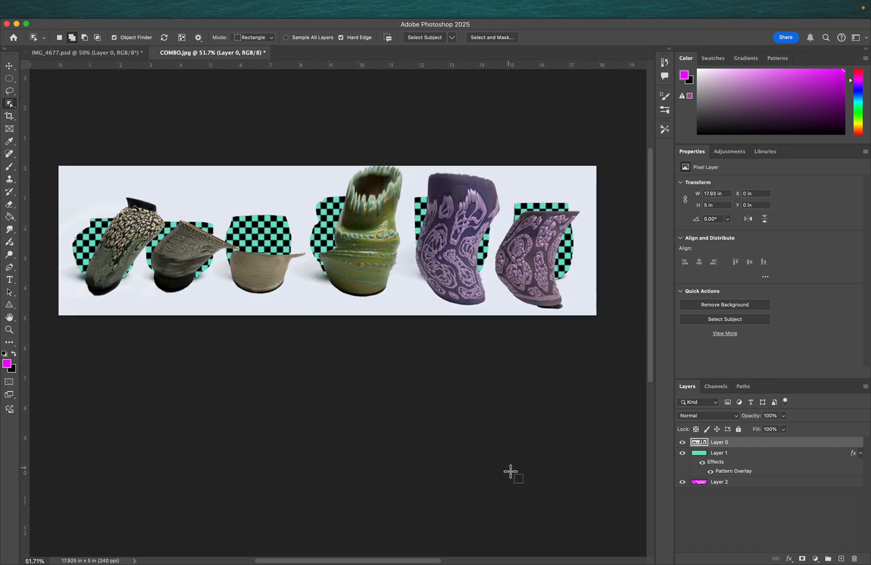
click(535, 259)
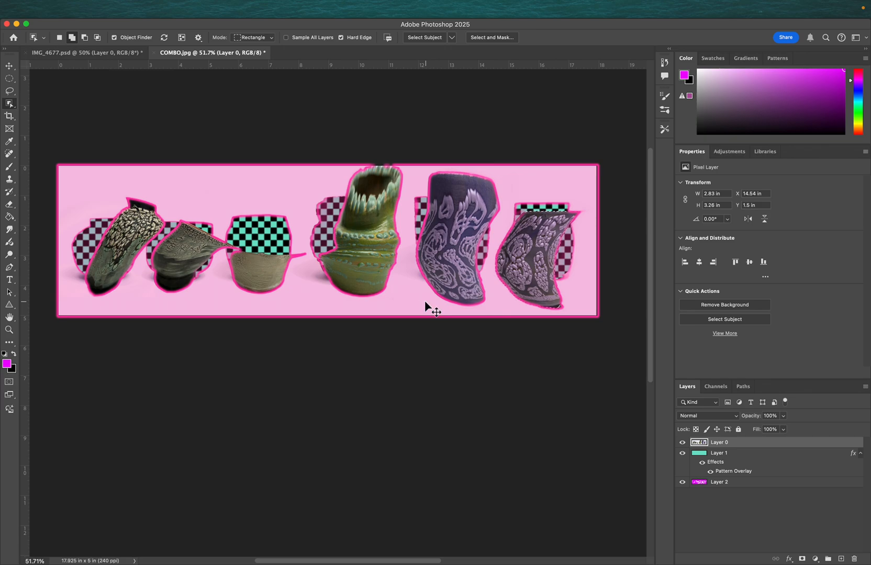
- Stretch the last pot leftward with Free Transform, then distort its corners into a slanted shape and commit
key(super+t)
drag(494, 211, 393, 183)
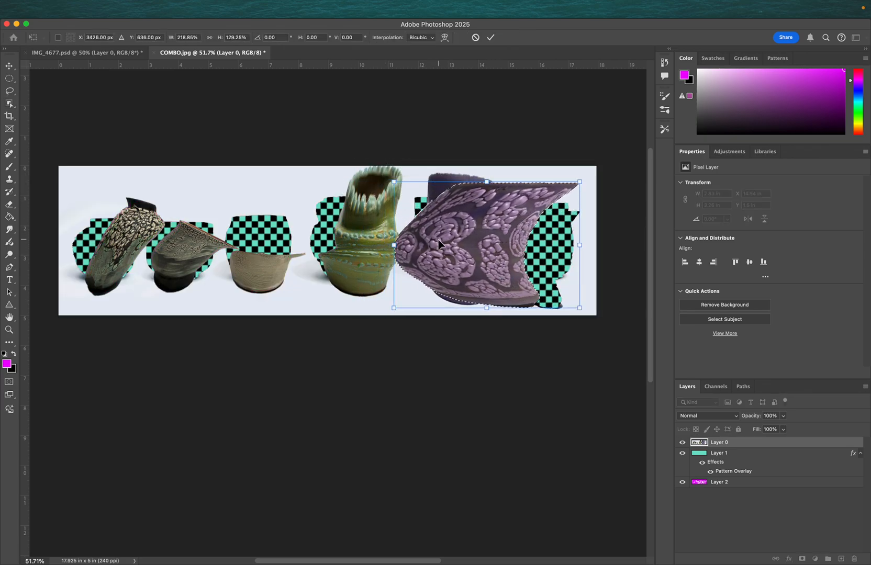
right_click(439, 239)
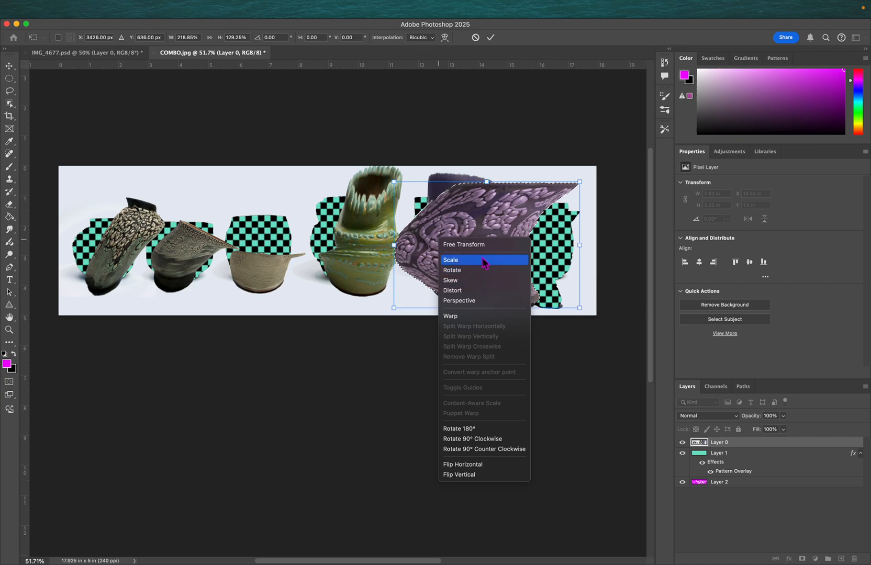
click(479, 291)
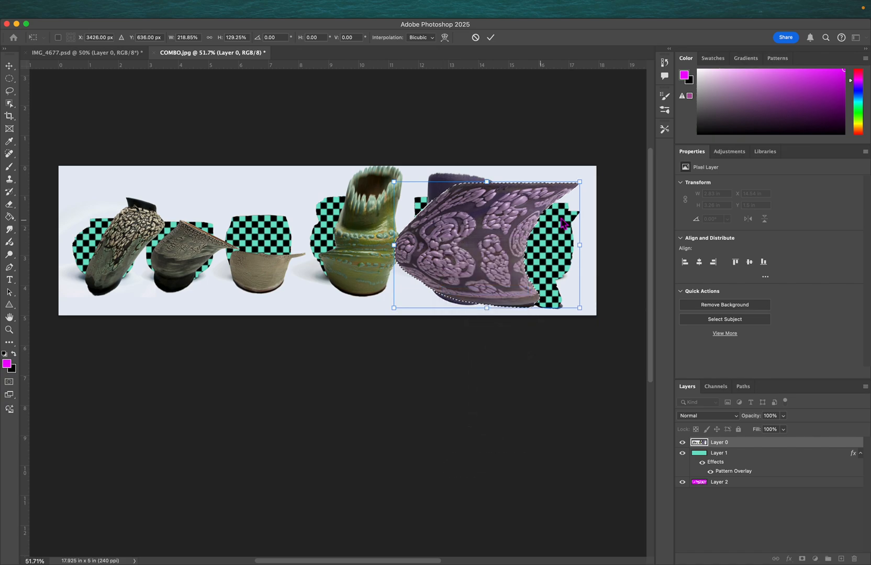
drag(582, 183, 565, 221)
drag(392, 312, 483, 296)
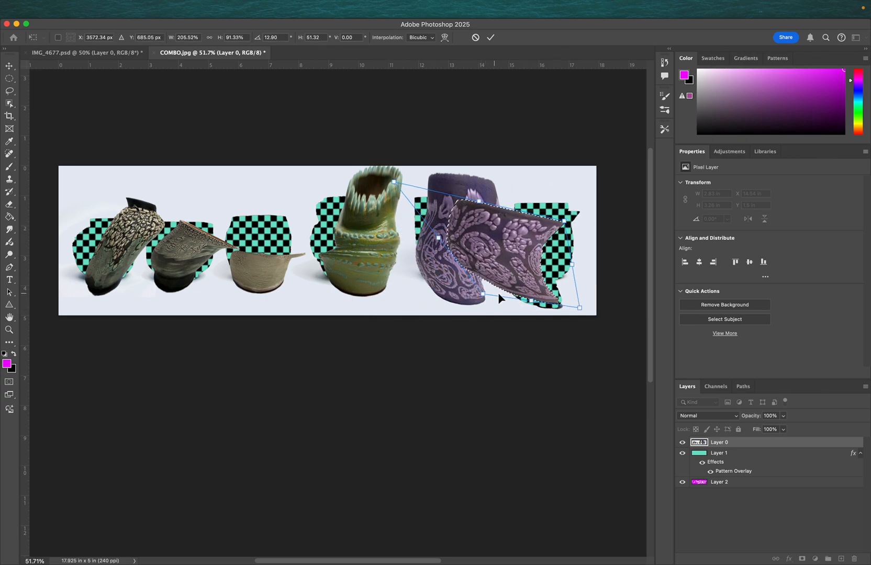
key(Return)
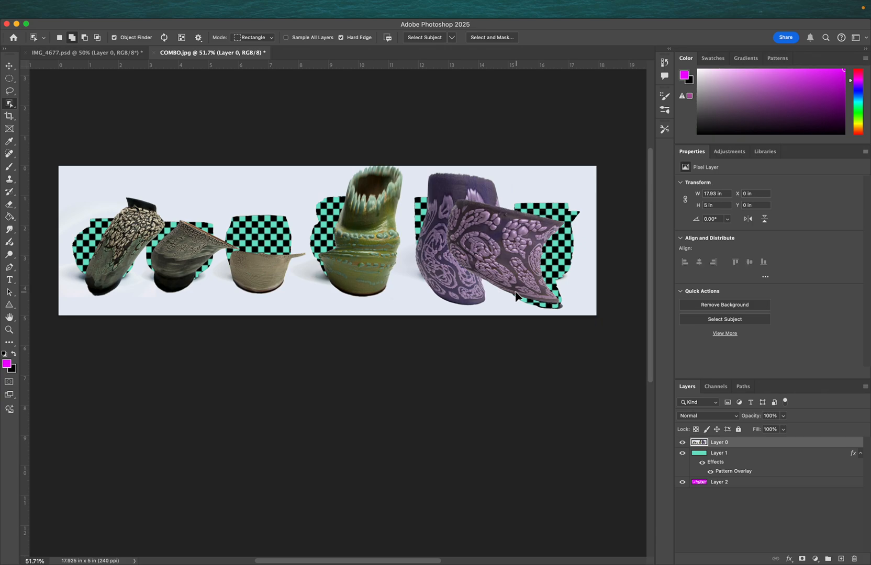